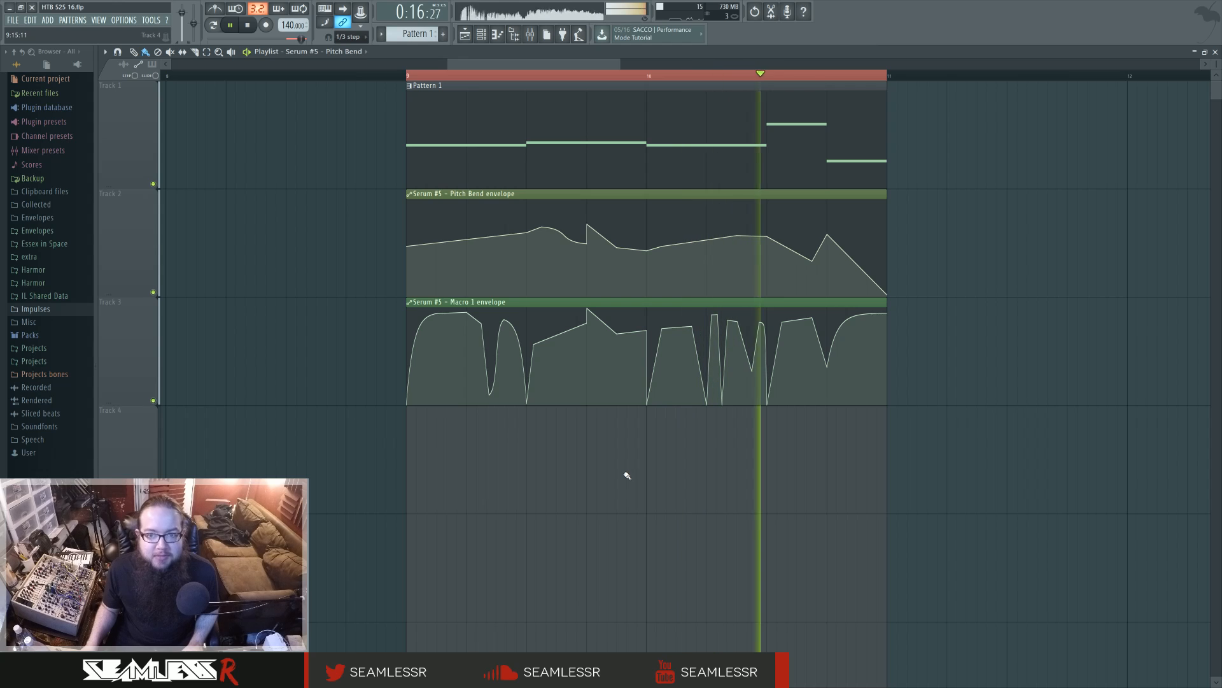
# Stop playback, audition the pattern from its final note, and return the playhead to the start of the loop.
pyautogui.press('space')
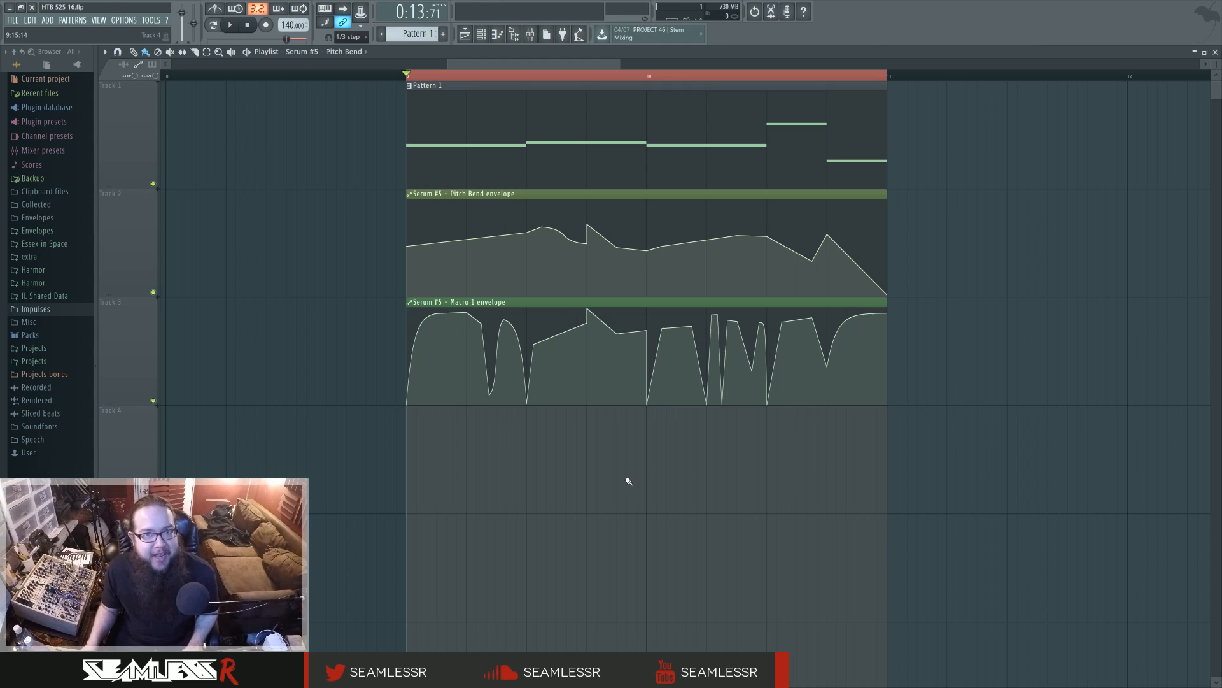
pyautogui.click(830, 77)
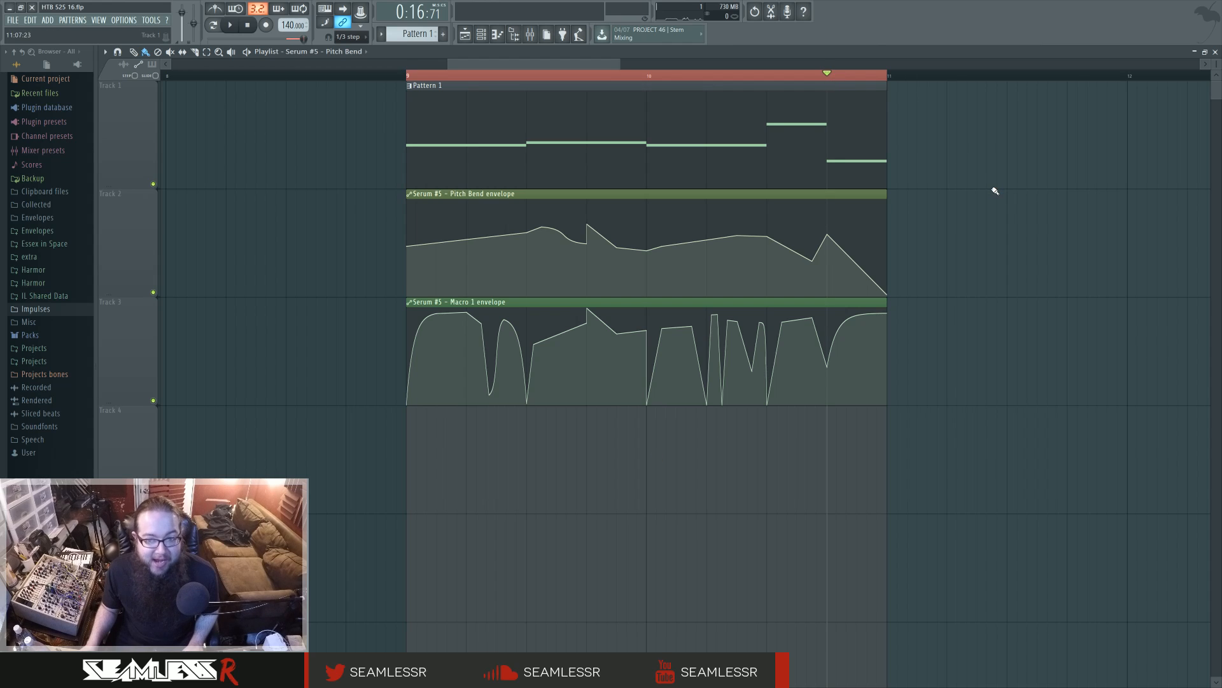
pyautogui.press('space')
pyautogui.press('space')
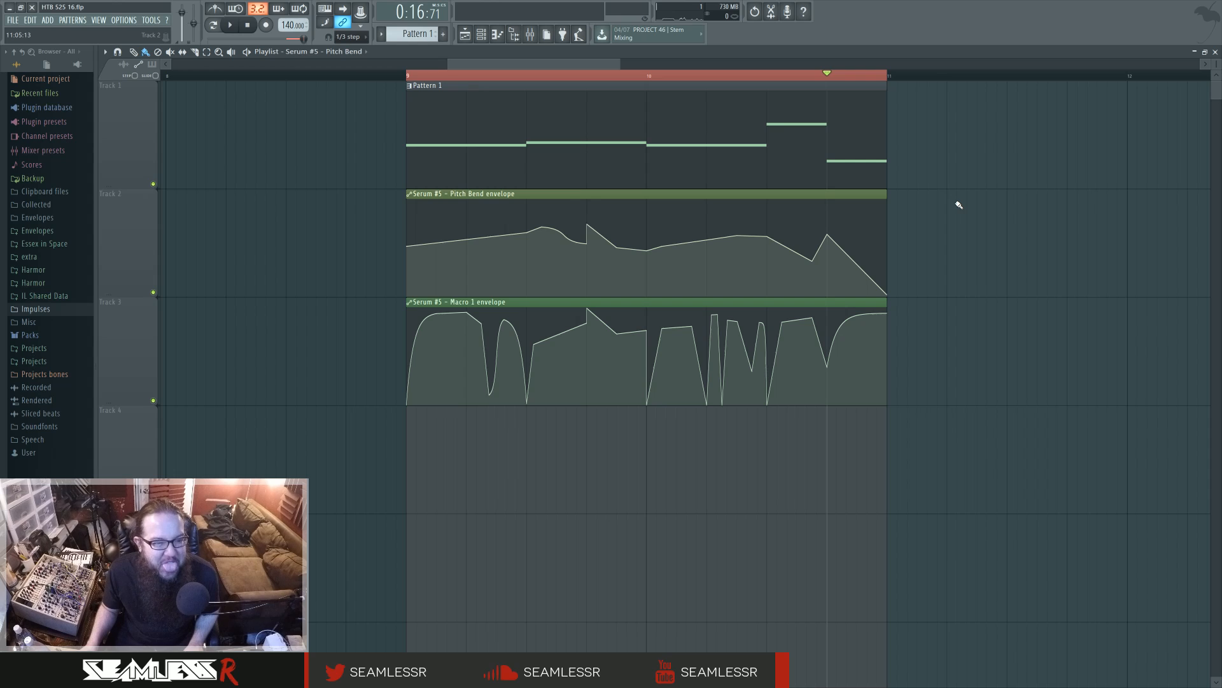
pyautogui.press('space')
pyautogui.press('space')
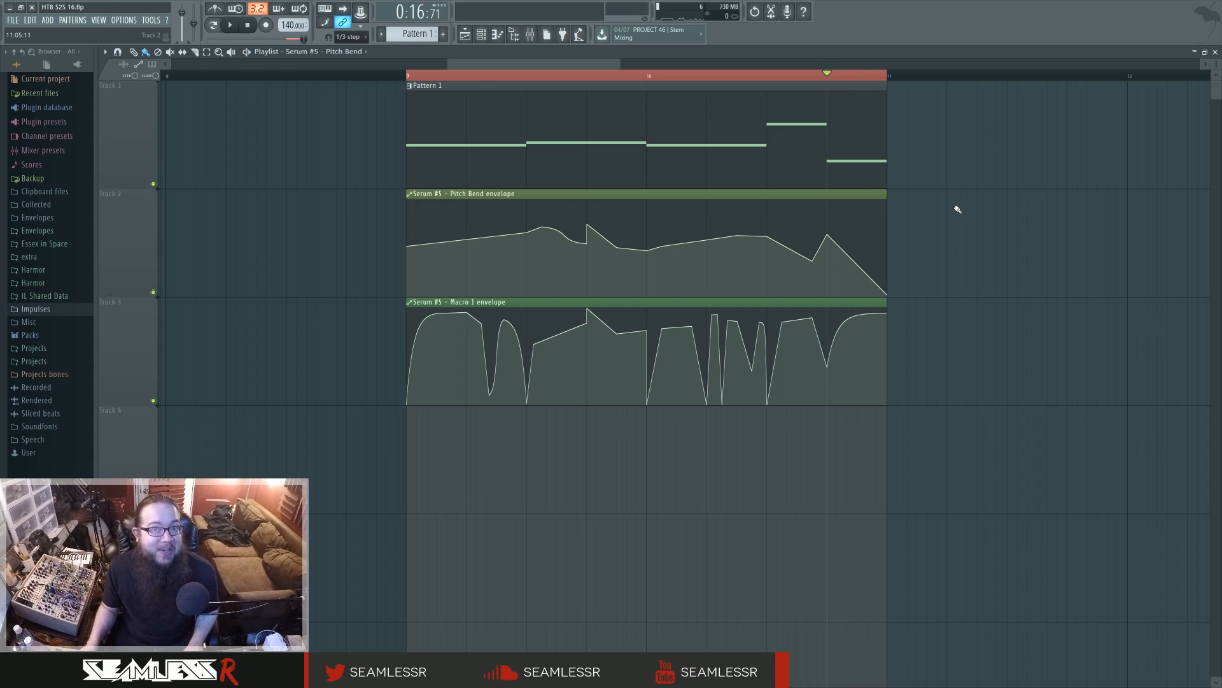
pyautogui.click(411, 76)
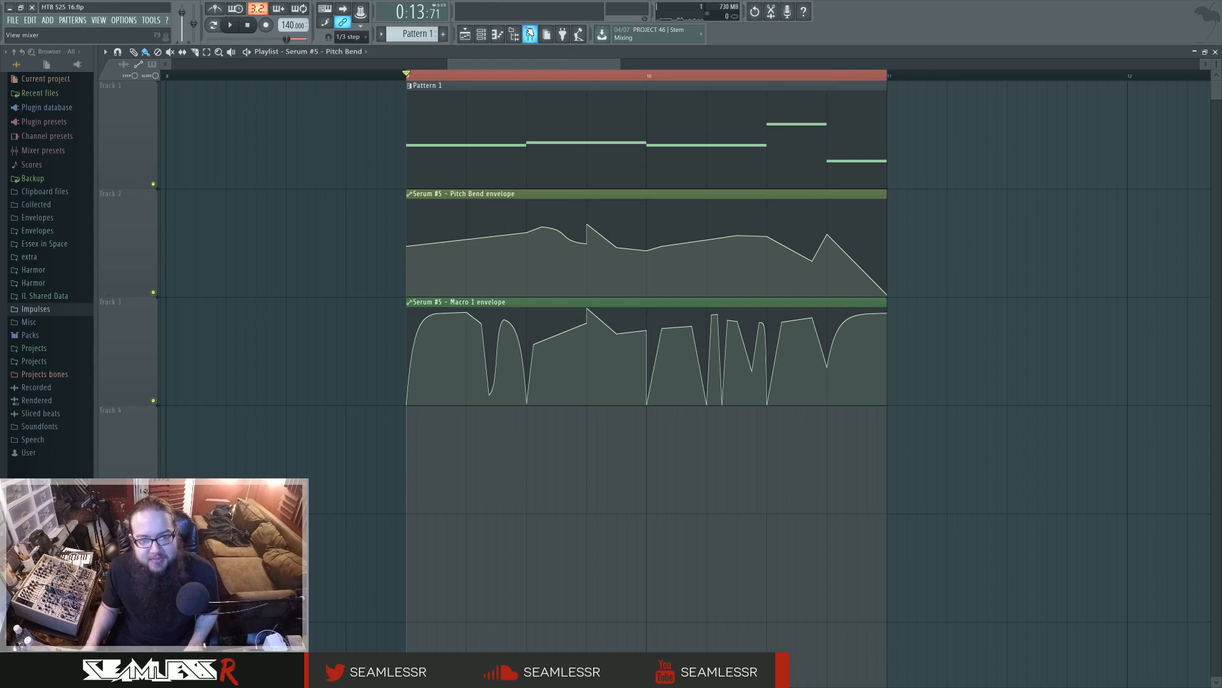
# Open the mixer and the Serum #5 channel's synth editor to examine its effects page.
pyautogui.click(530, 33)
pyautogui.click(482, 34)
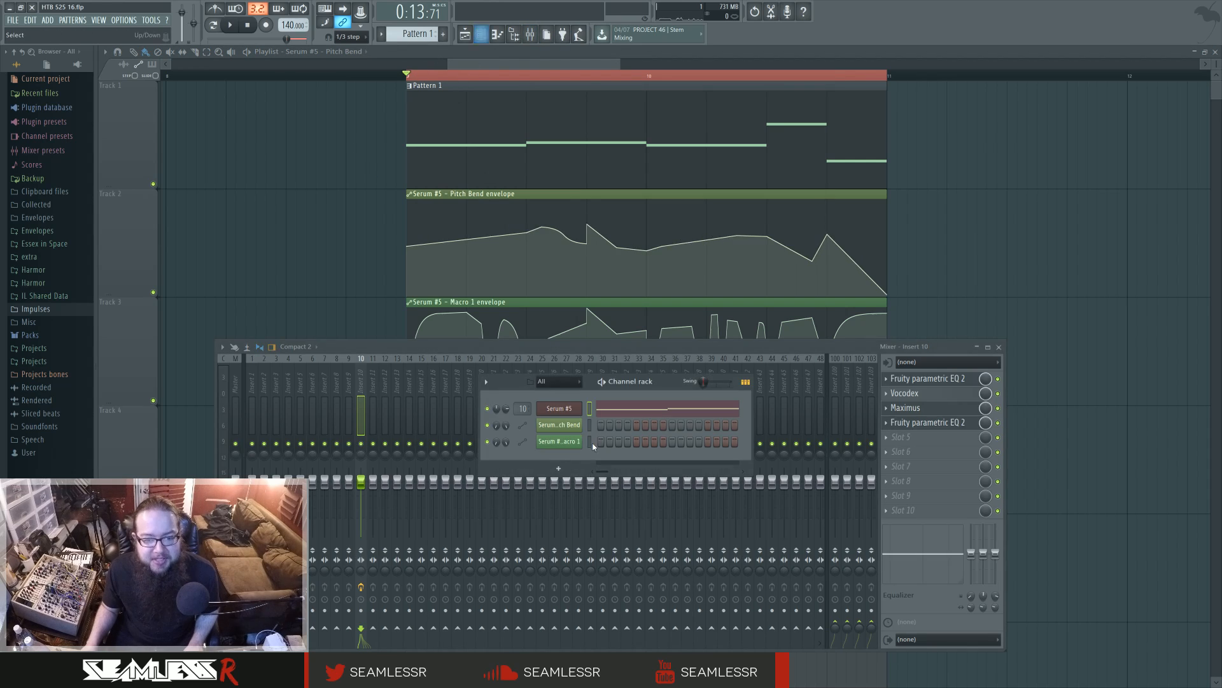
pyautogui.click(573, 411)
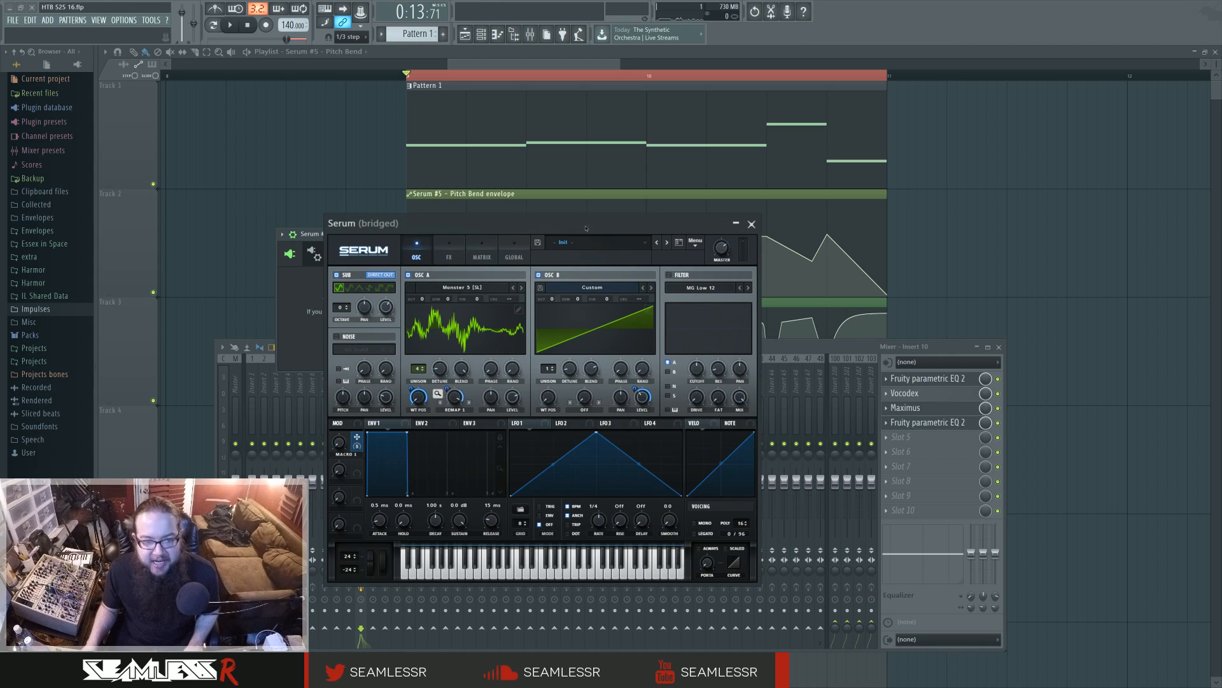
pyautogui.moveTo(820, 240); pyautogui.dragTo(668, 271)
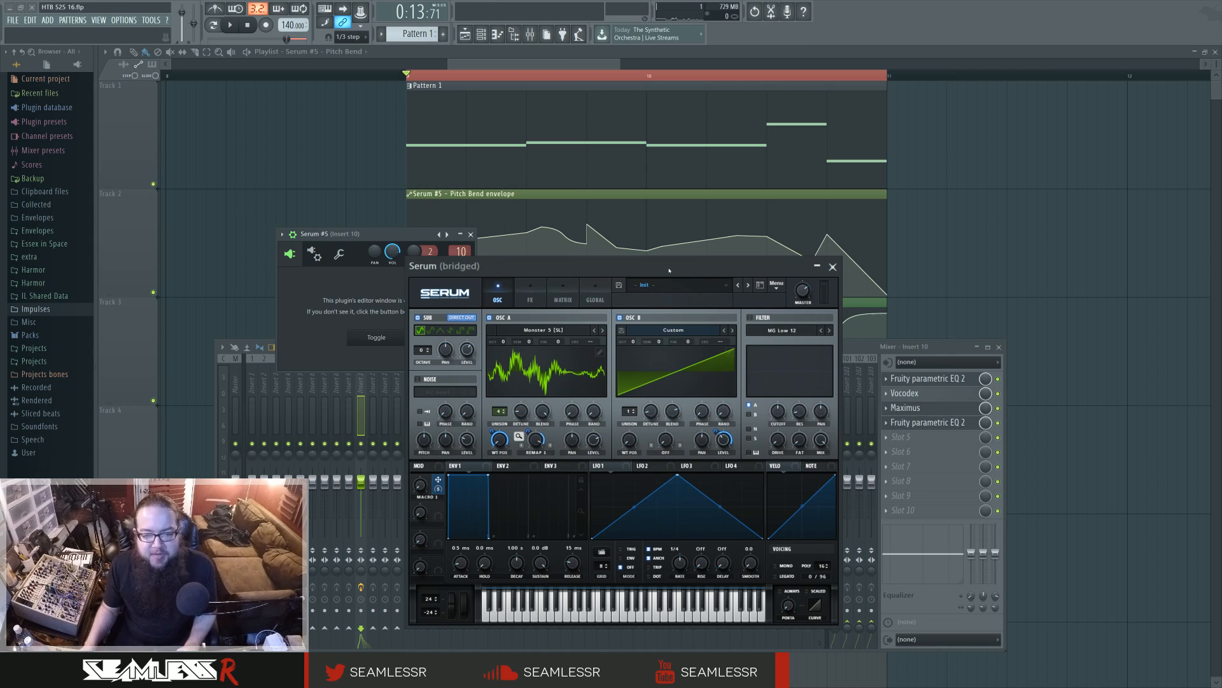
pyautogui.click(537, 302)
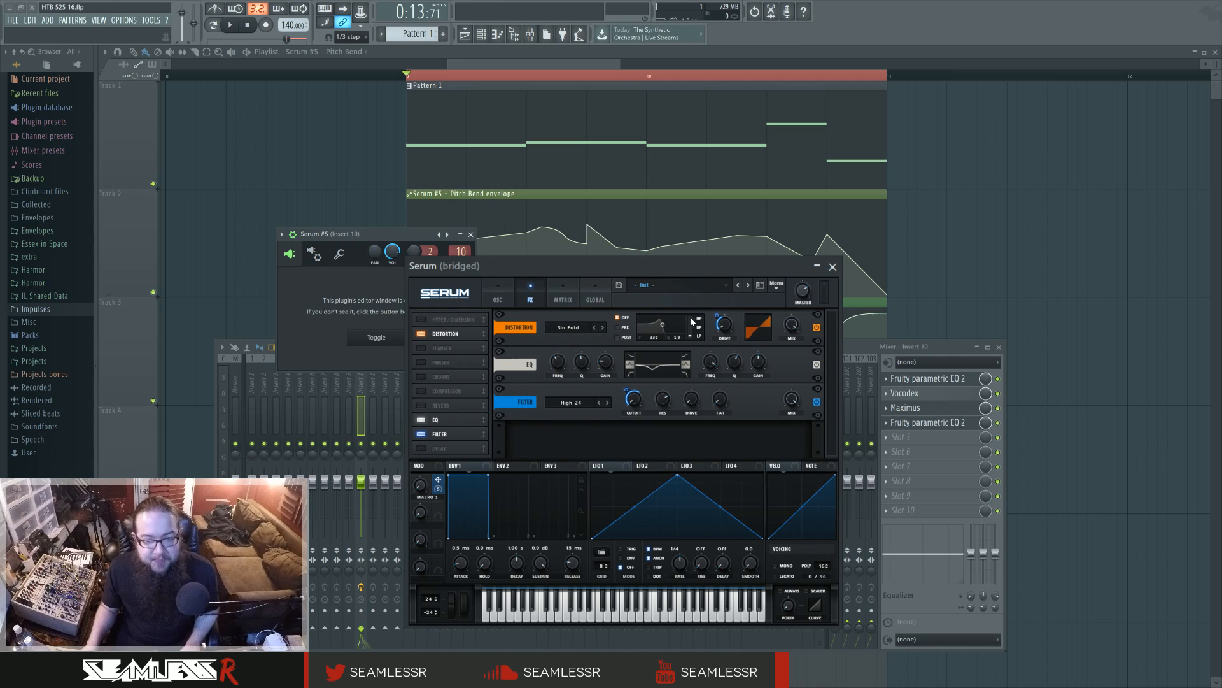
# Review Insert 10's effects chain of Fruity parametric EQ 2, Vocodex, Maximus and second EQ, briefly playing the pattern through it.
pyautogui.click(926, 379)
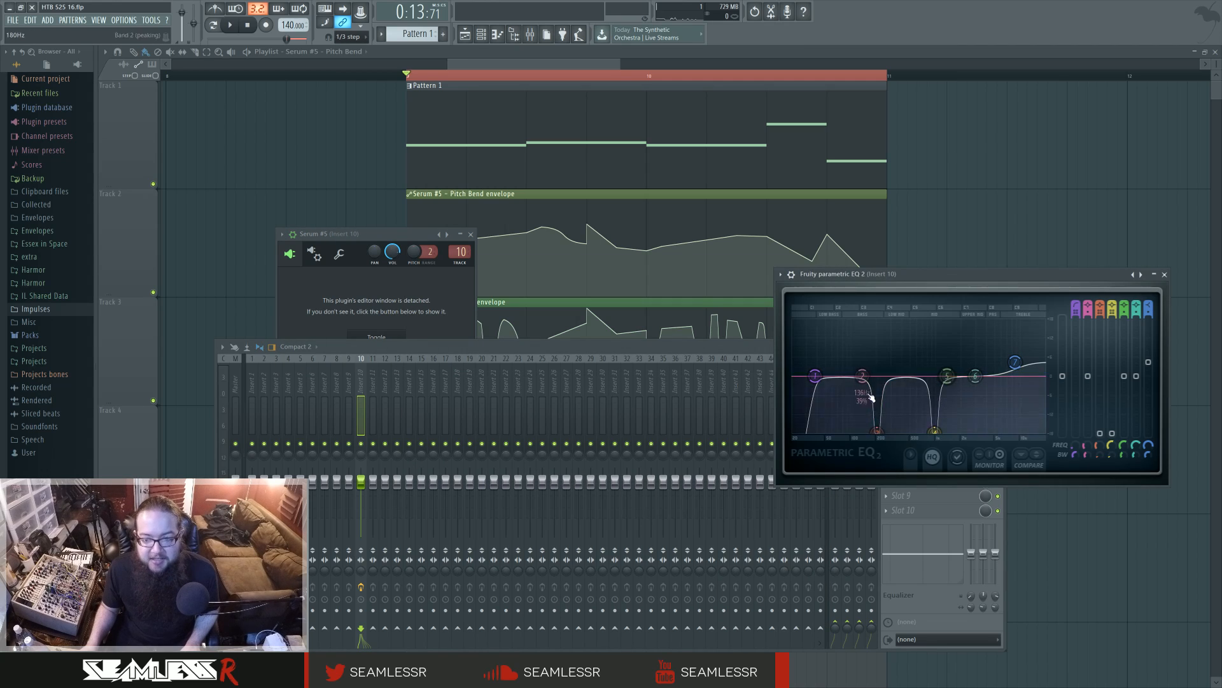
pyautogui.click(1165, 275)
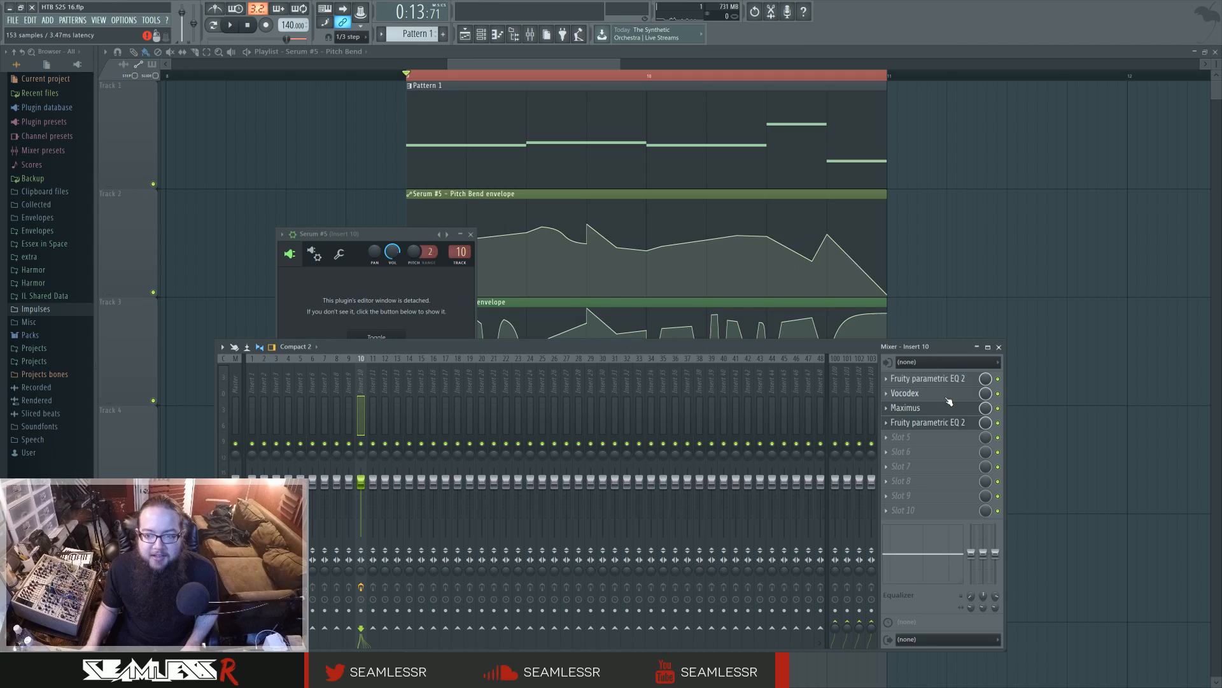
pyautogui.click(955, 404)
pyautogui.moveTo(777, 213); pyautogui.dragTo(654, 190)
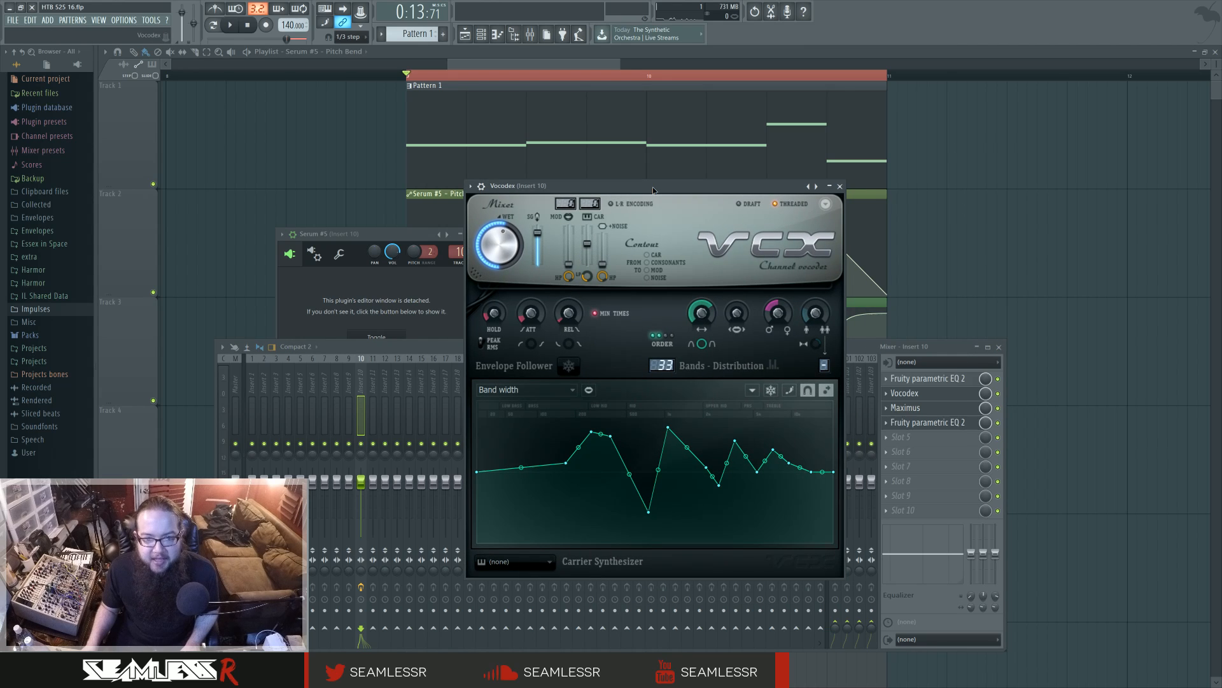
pyautogui.click(908, 408)
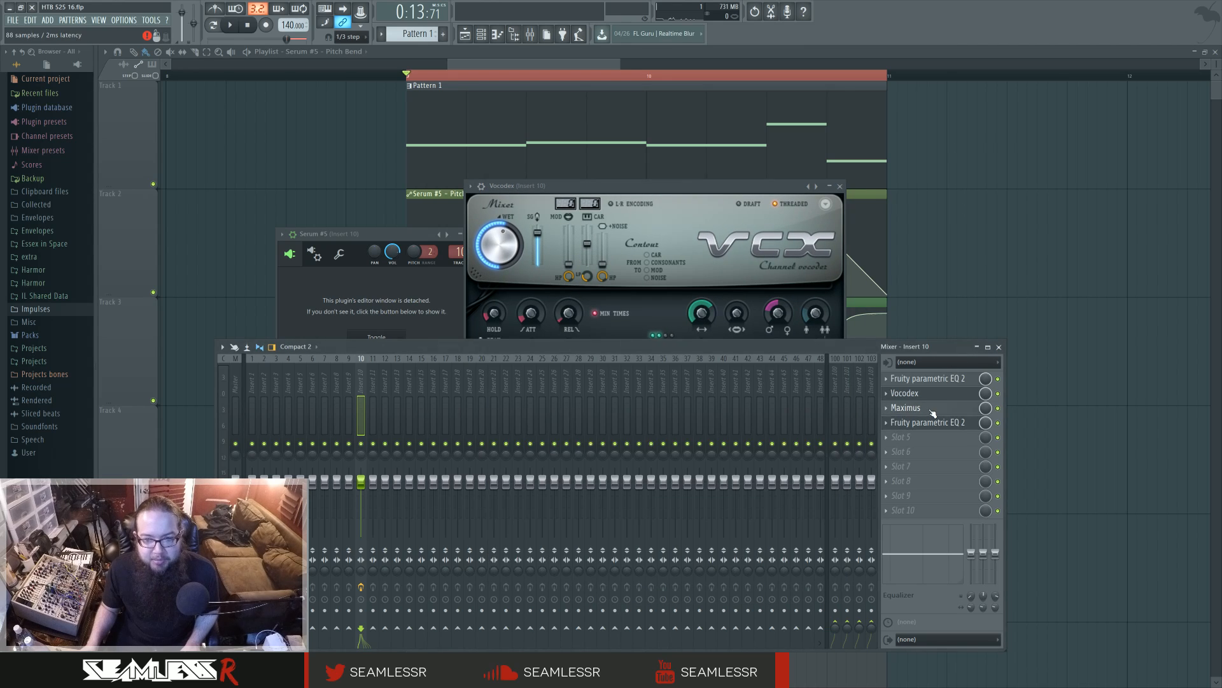
pyautogui.click(941, 425)
pyautogui.press('space')
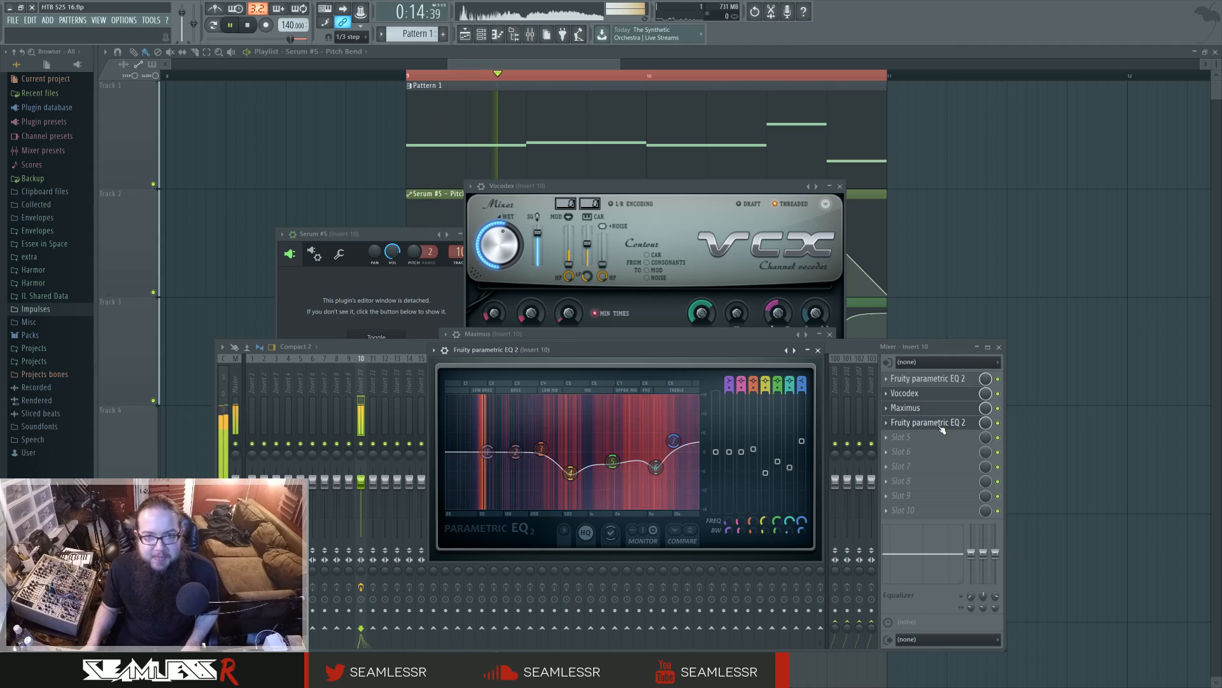
pyautogui.press('space')
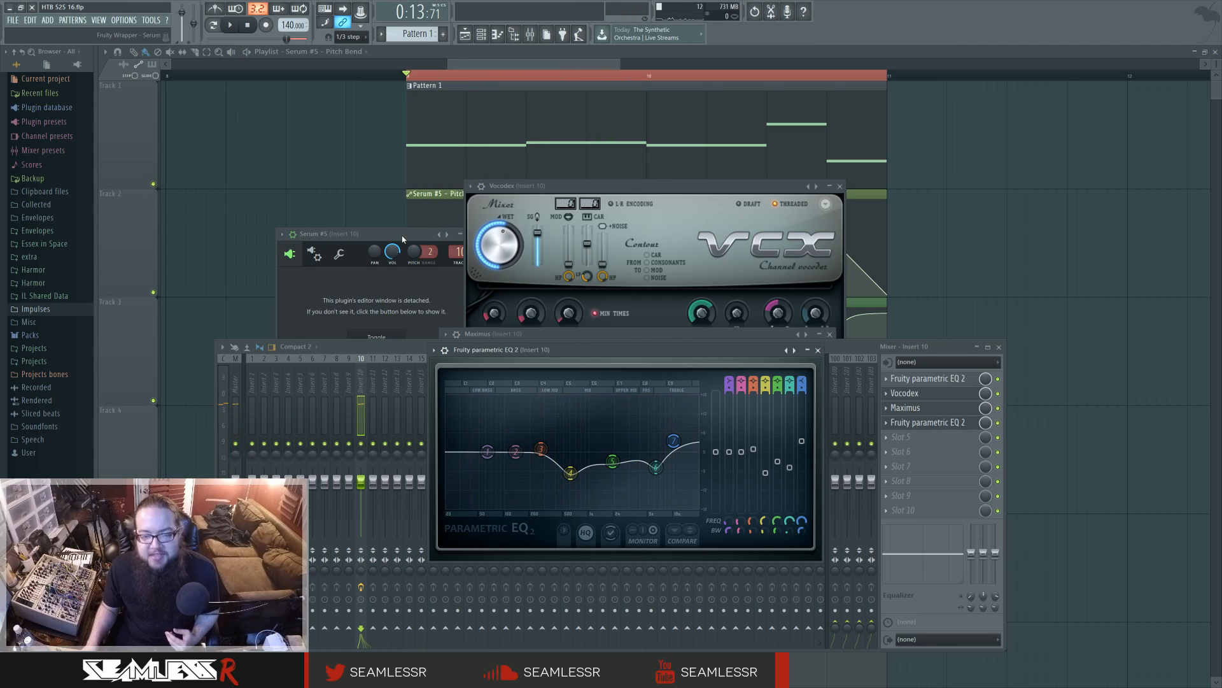
# Reopen the Serum #5 editor and examine the Sin Fold distortion on its effects page.
pyautogui.click(417, 235)
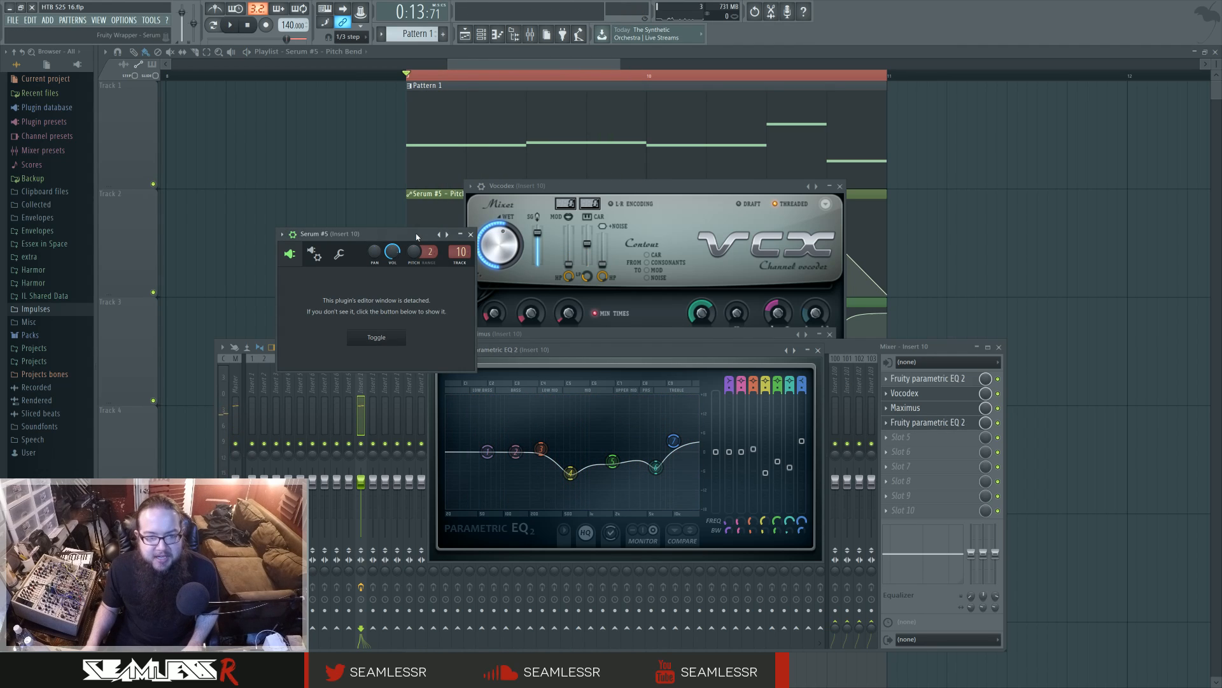
pyautogui.click(482, 36)
pyautogui.click(567, 409)
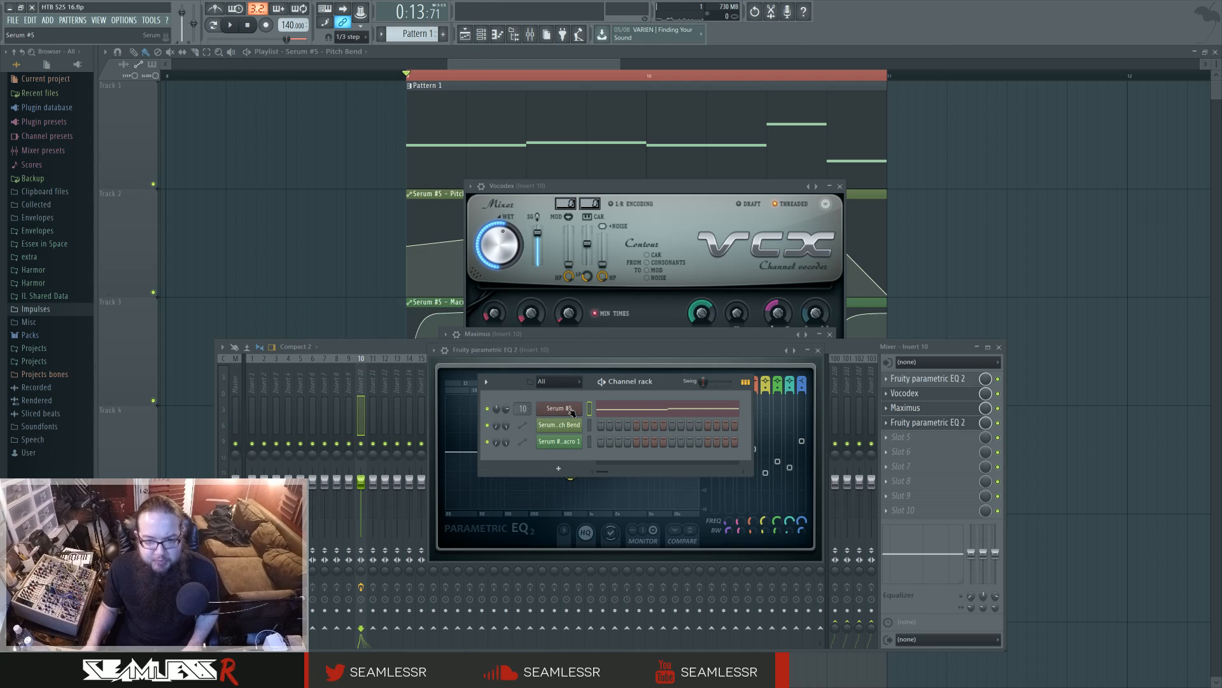
pyautogui.click(568, 411)
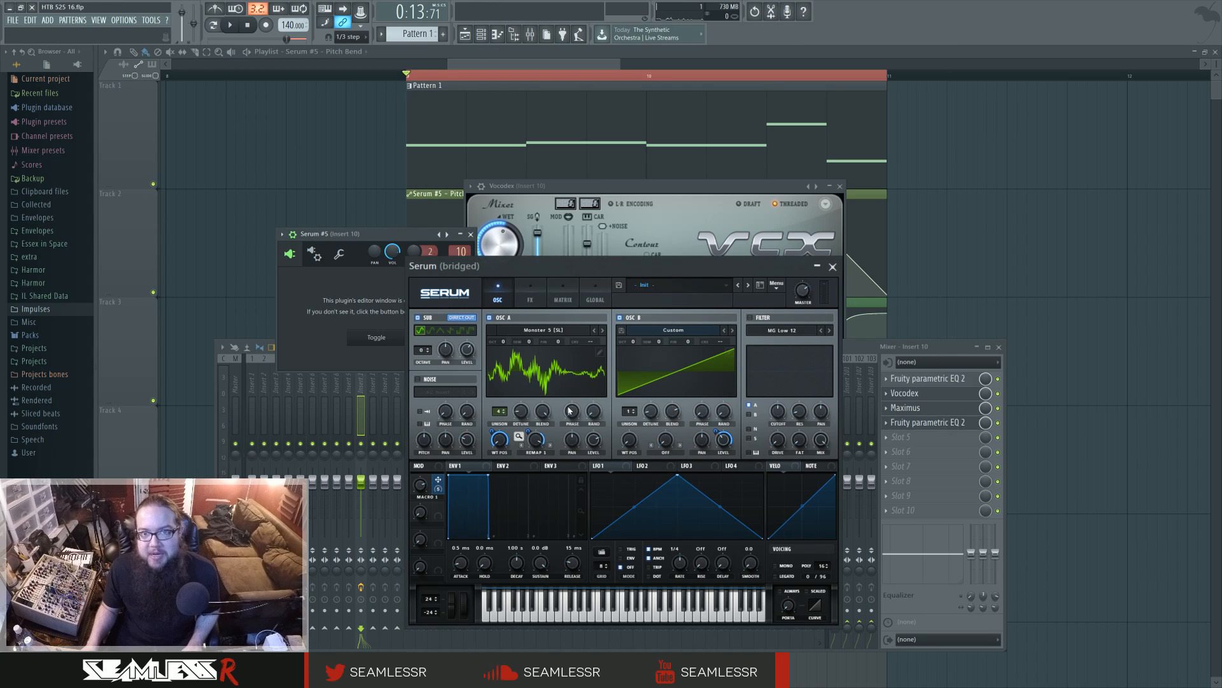
pyautogui.click(538, 304)
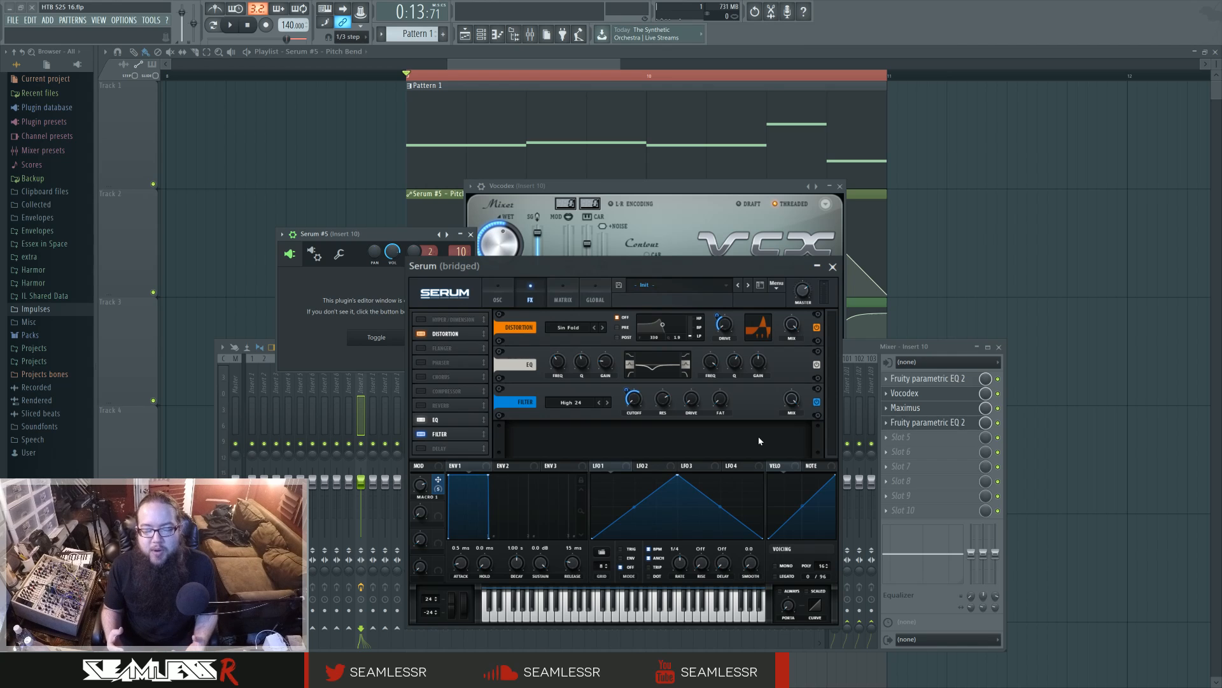
# Load Fruity WaveShaper into the first effect slot of mixer Insert 3, and enlarge and centre its window.
pyautogui.click(376, 337)
pyautogui.click(276, 414)
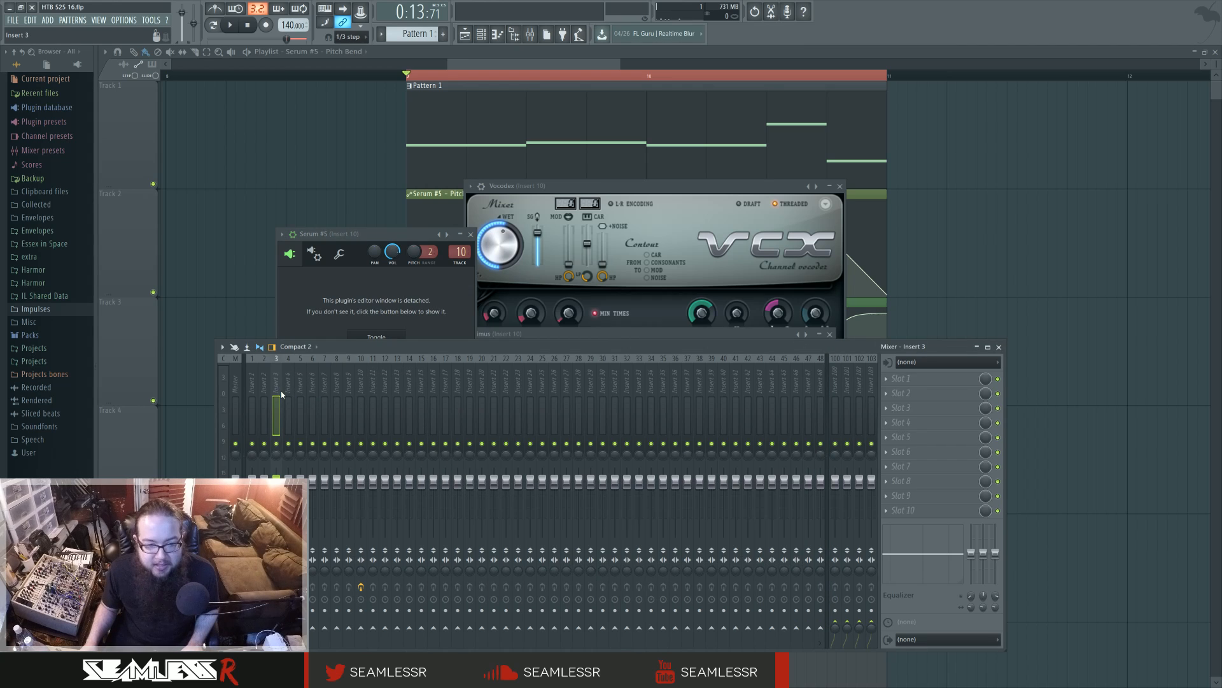
pyautogui.click(915, 376)
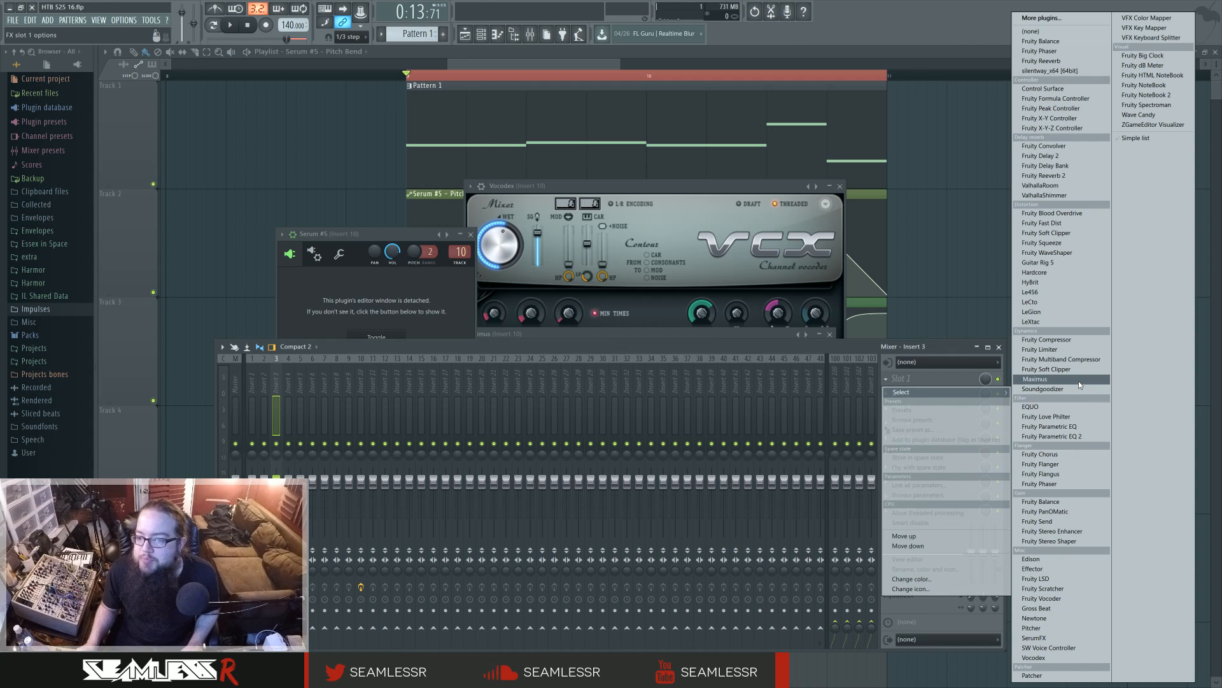
pyautogui.click(1076, 252)
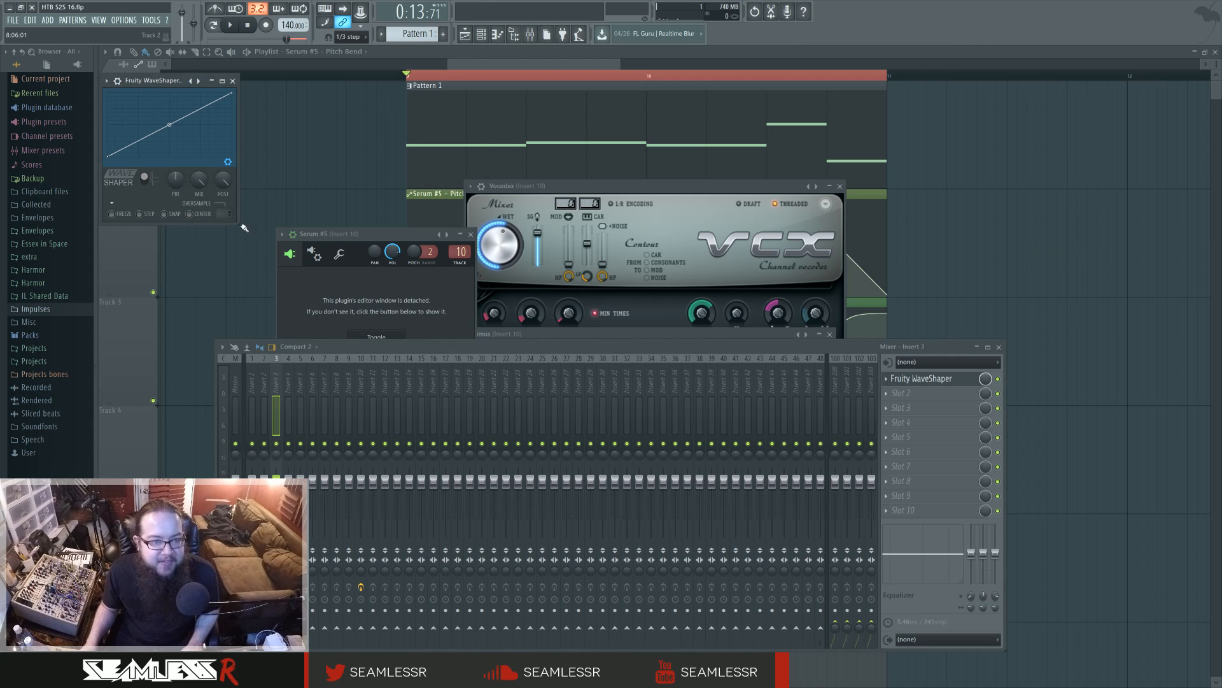
pyautogui.moveTo(243, 227); pyautogui.dragTo(566, 479)
pyautogui.moveTo(332, 81); pyautogui.dragTo(623, 170)
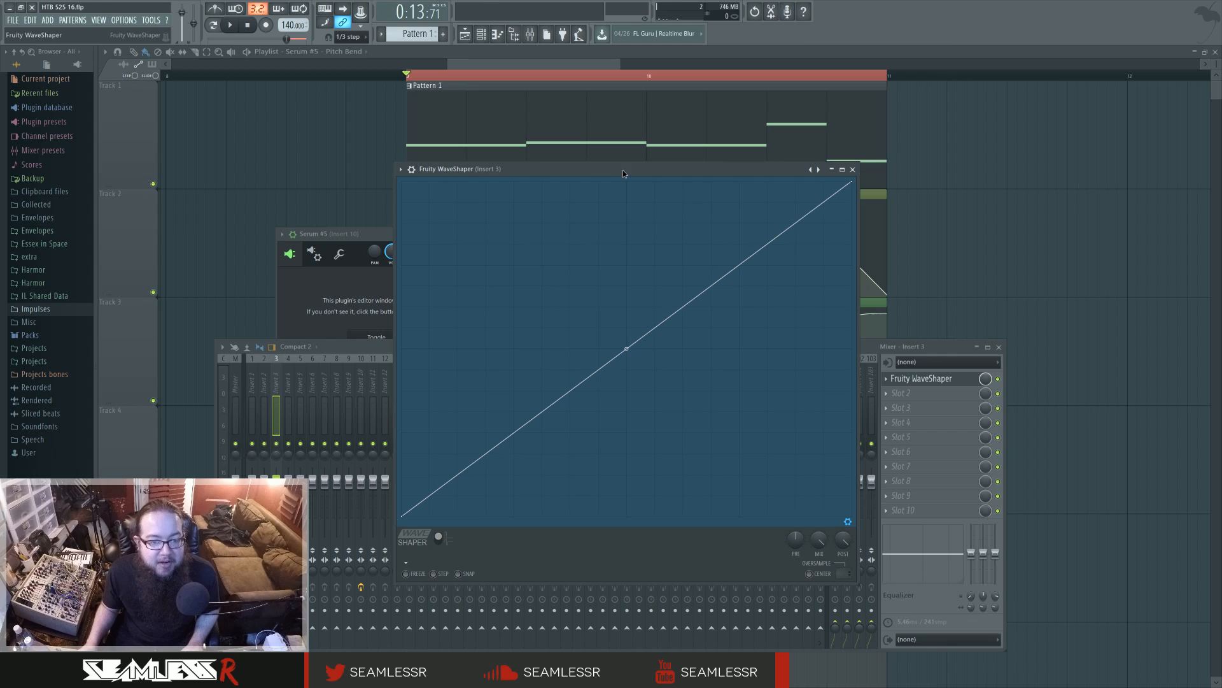
# Set the WaveShaper curve's end point to Wave mode and adjust its tension to about eight wave cycles.
pyautogui.rightClick(852, 184)
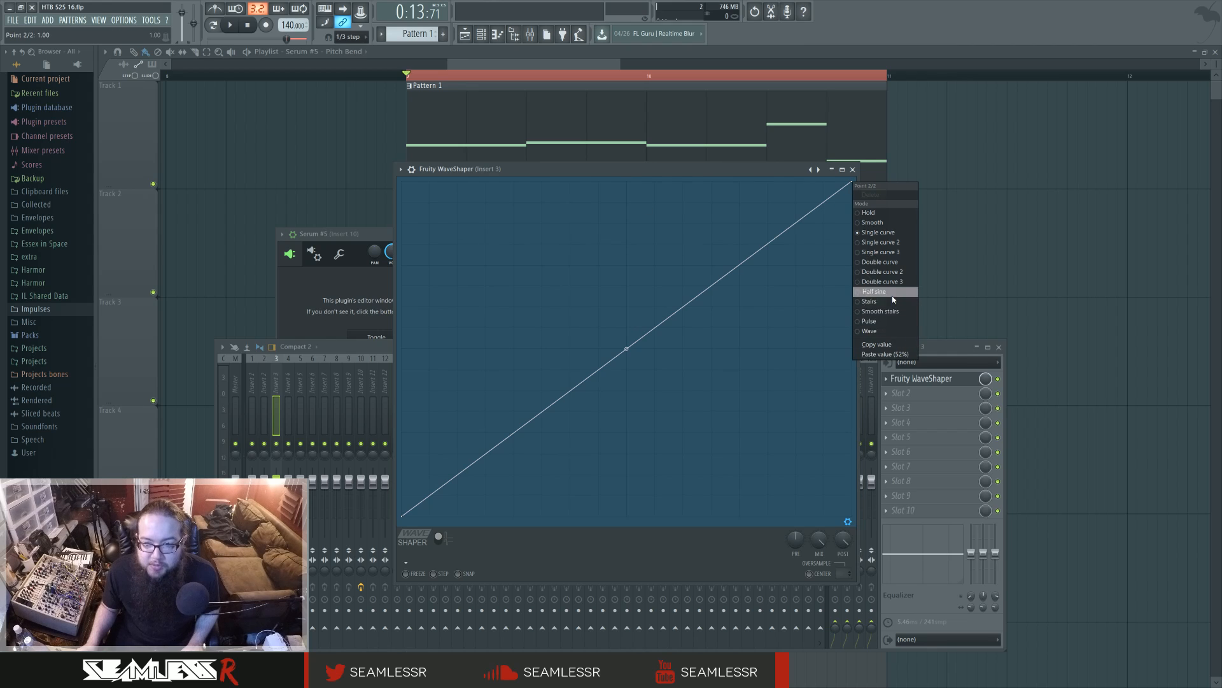
pyautogui.click(882, 330)
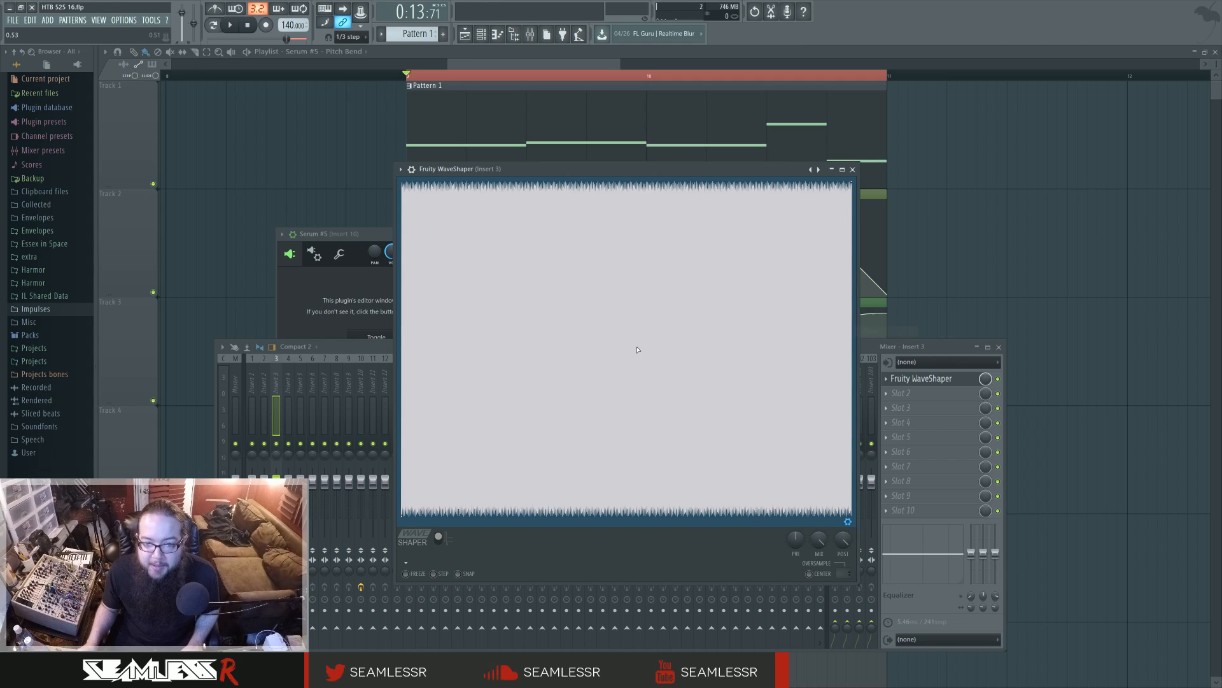
pyautogui.moveTo(626, 349); pyautogui.dragTo(626, 342)
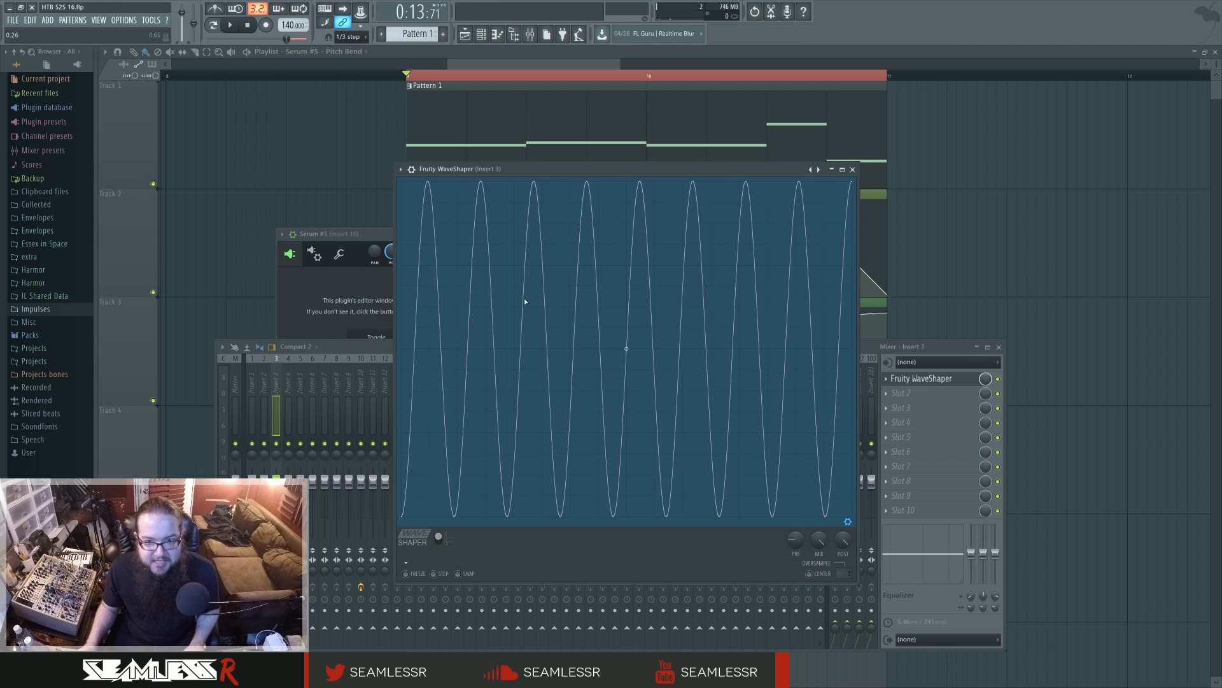
pyautogui.click(852, 169)
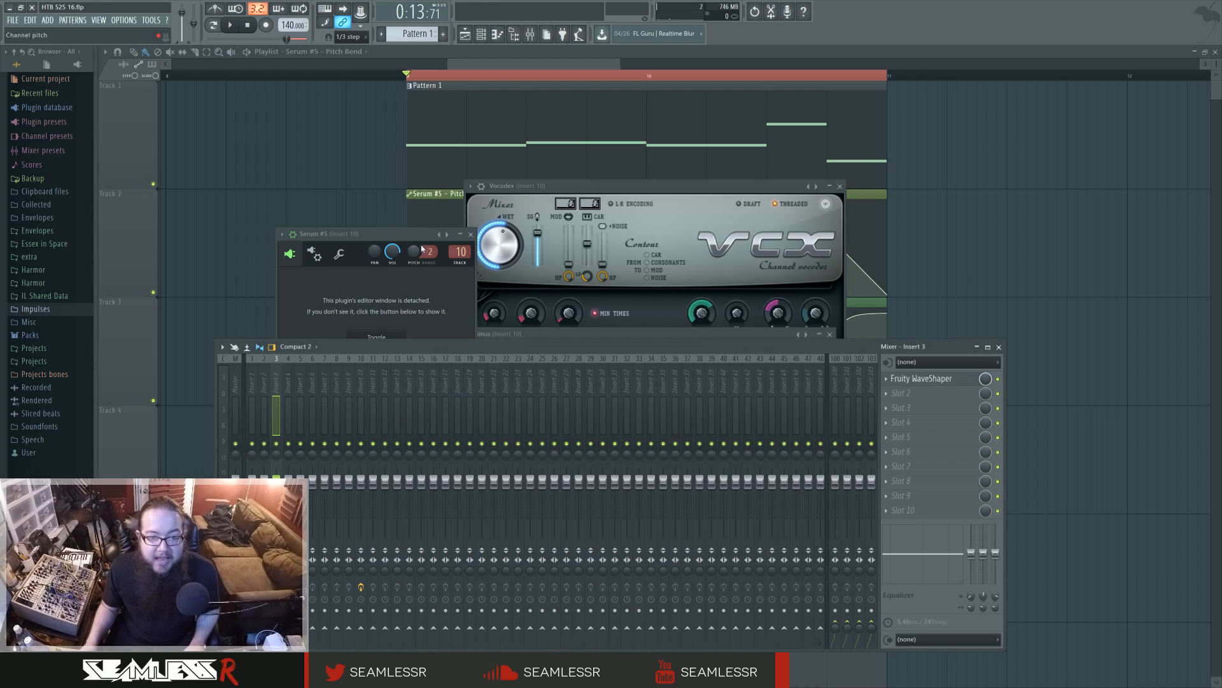
# Play the pattern with Serum's effects page open to watch the Sin Fold distortion curve move, and stop playback.
pyautogui.click(397, 338)
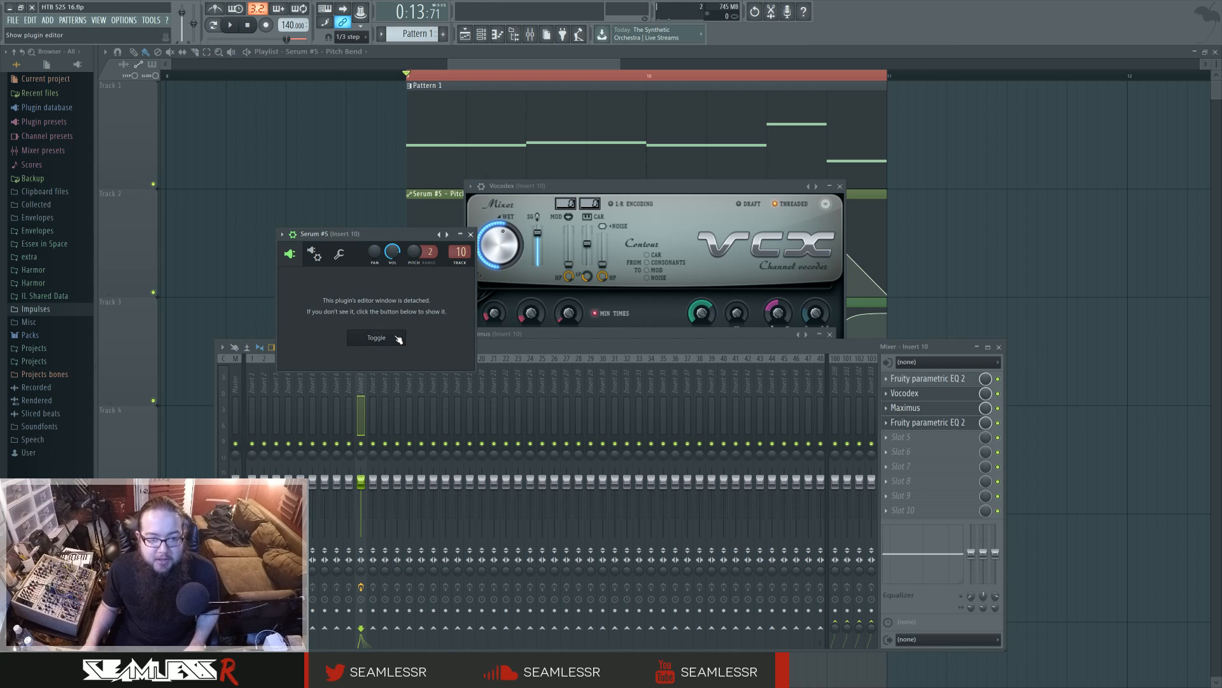
pyautogui.click(531, 300)
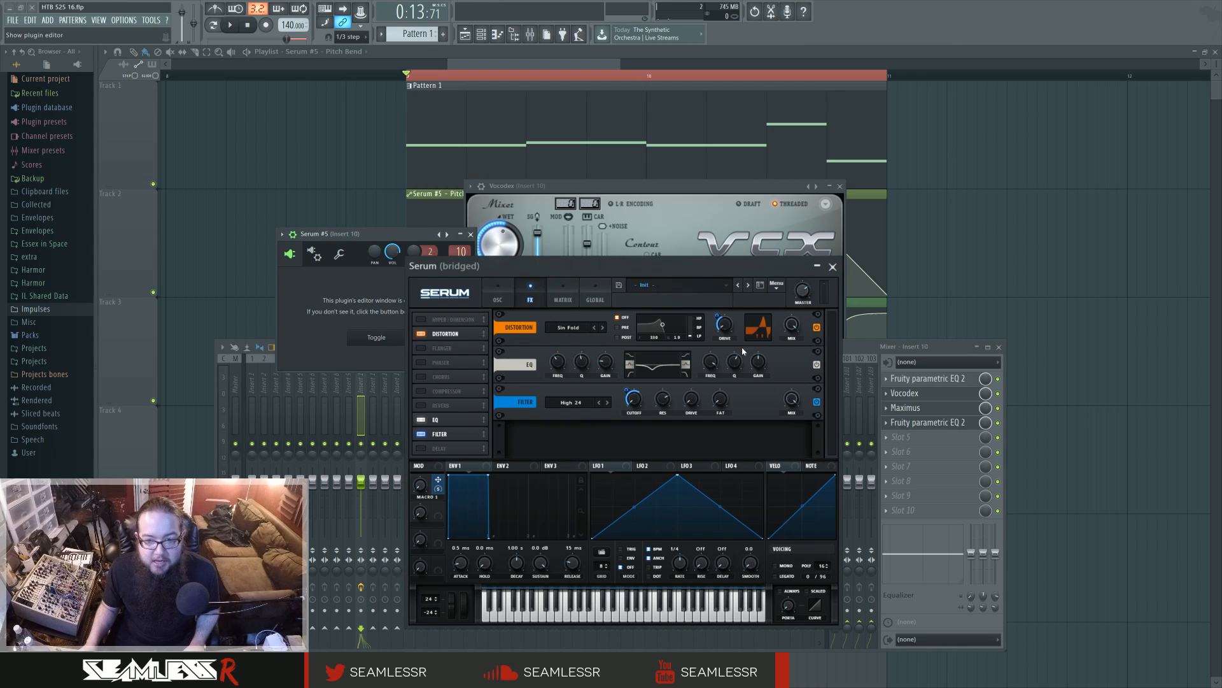
pyautogui.click(231, 26)
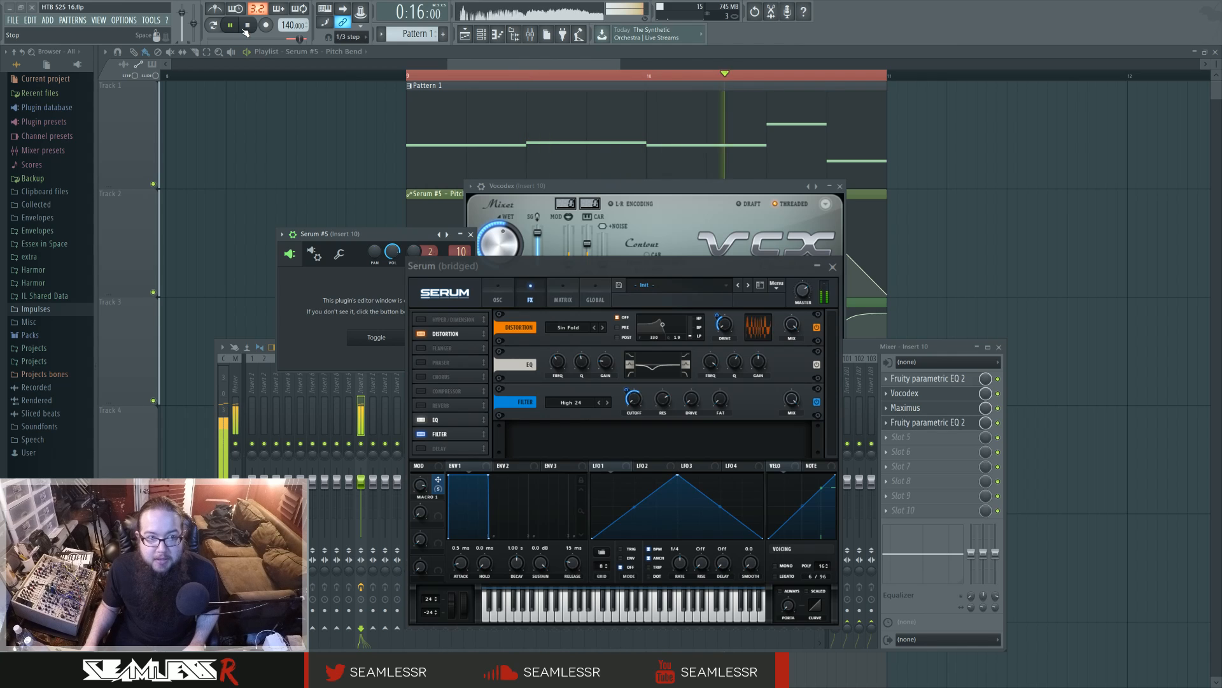
pyautogui.click(248, 27)
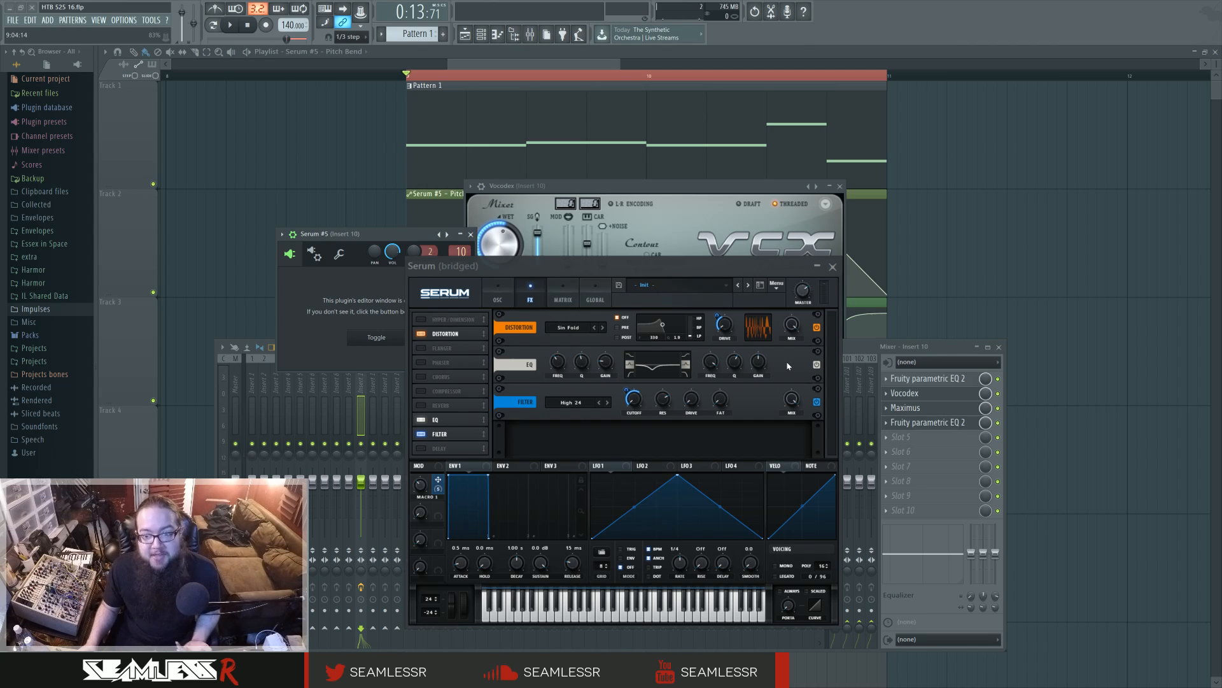
# Reopen Insert 3's Fruity WaveShaper, add a point in the middle of the curve, and raise it to the maximum level.
pyautogui.click(275, 403)
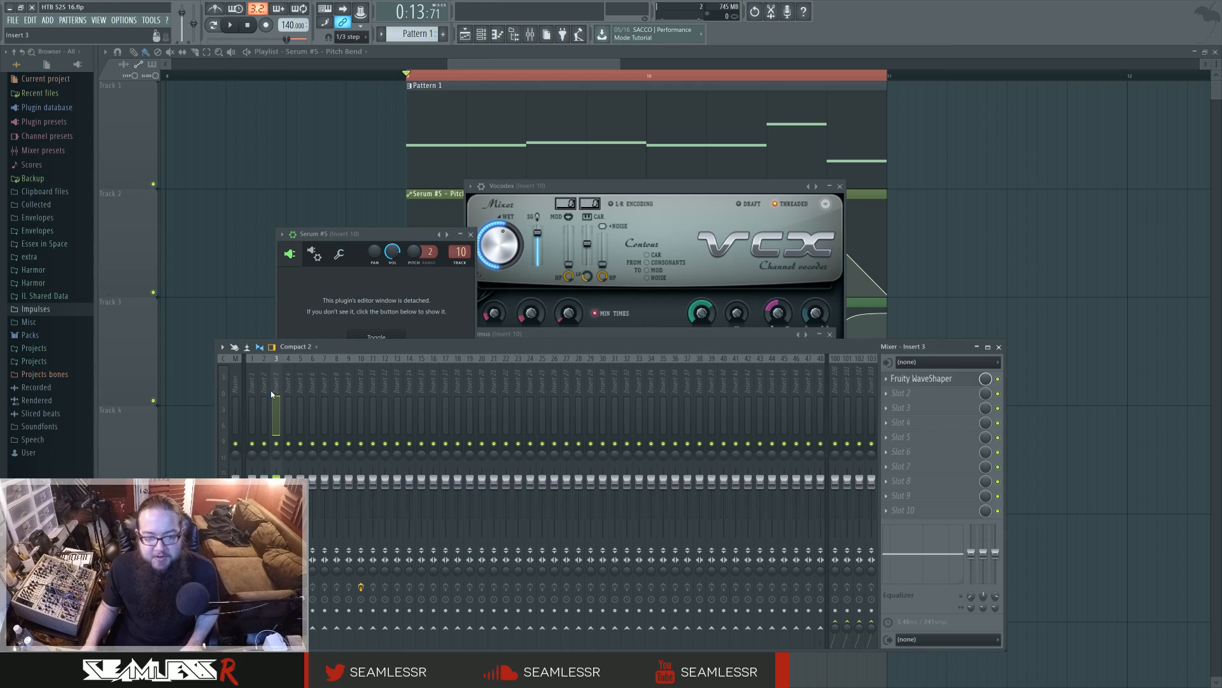
pyautogui.click(920, 378)
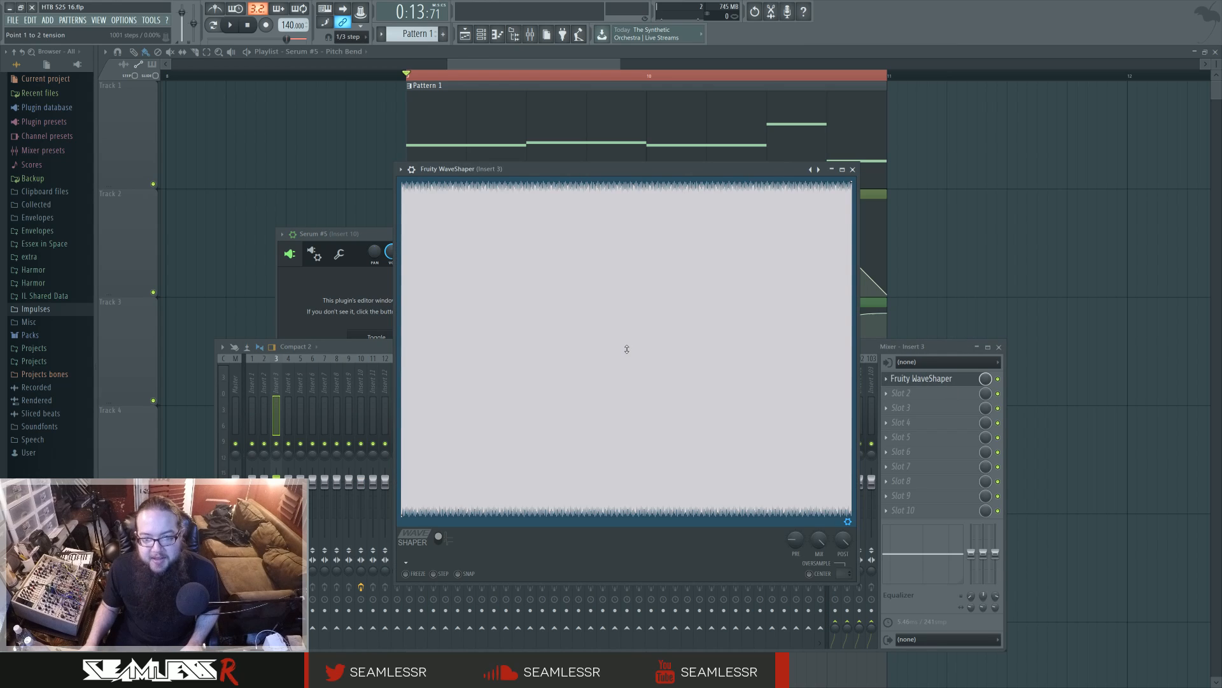
pyautogui.rightClick(628, 340)
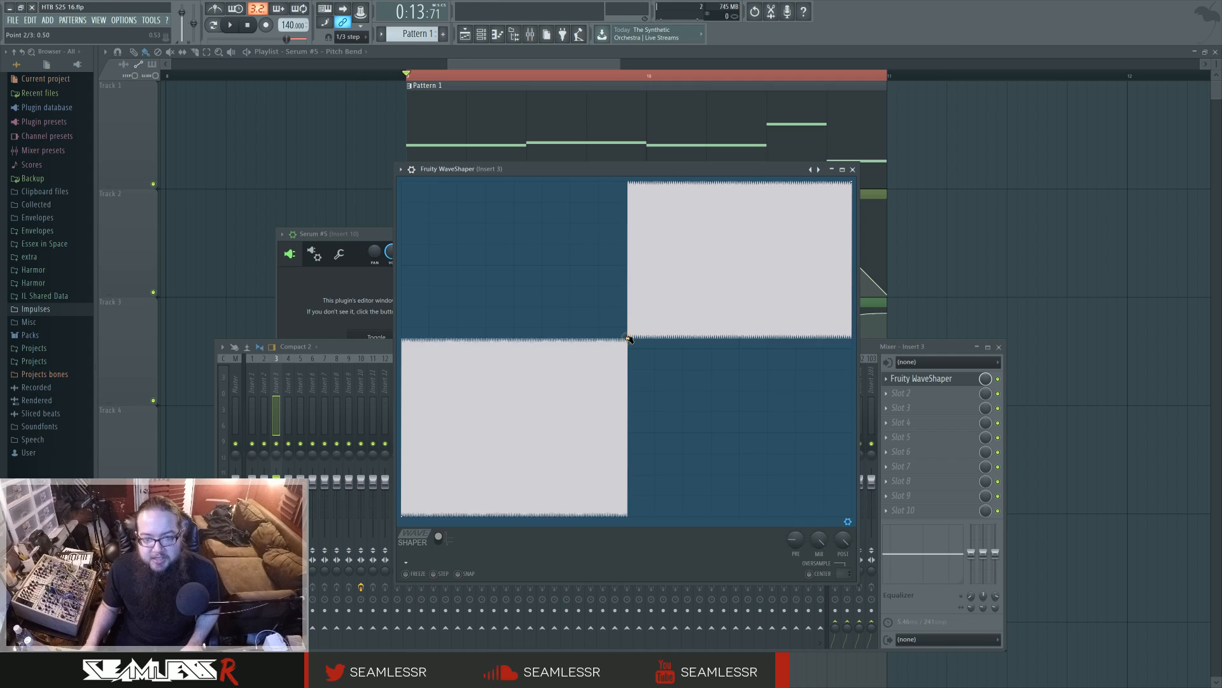
pyautogui.moveTo(627, 338); pyautogui.dragTo(622, 182)
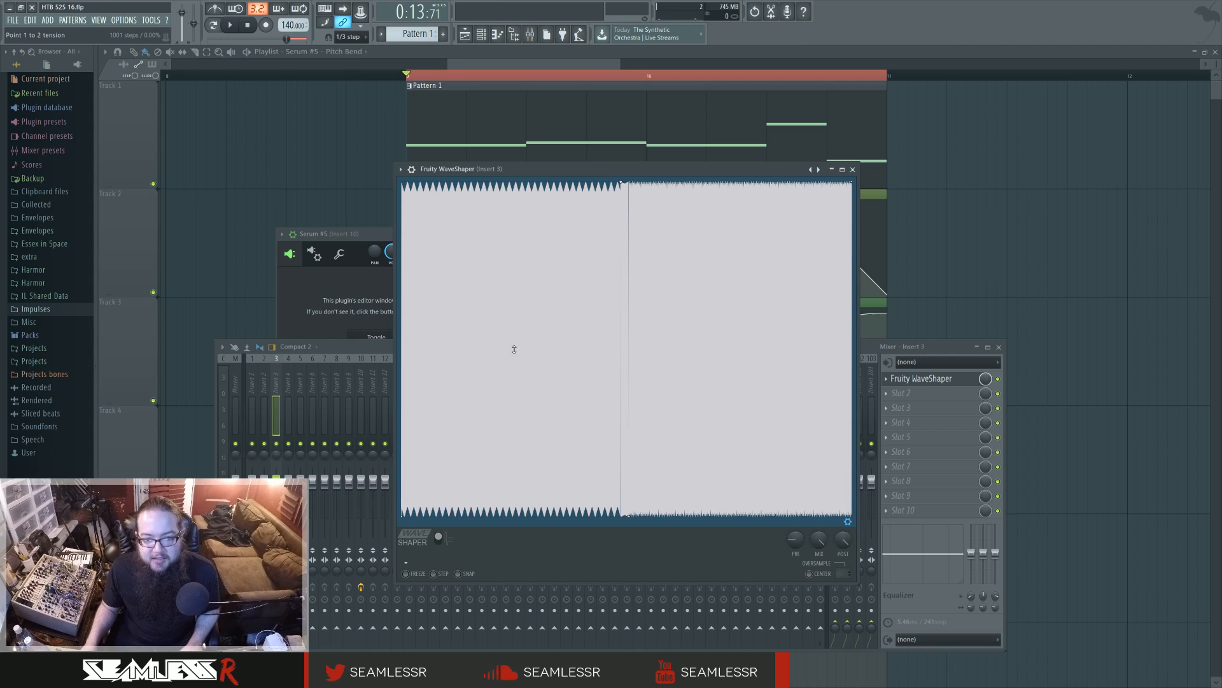
# Adjust the tension of both WaveShaper curve halves to about seven wave cycles each, and close the WaveShaper window.
pyautogui.moveTo(511, 349); pyautogui.dragTo(512, 318)
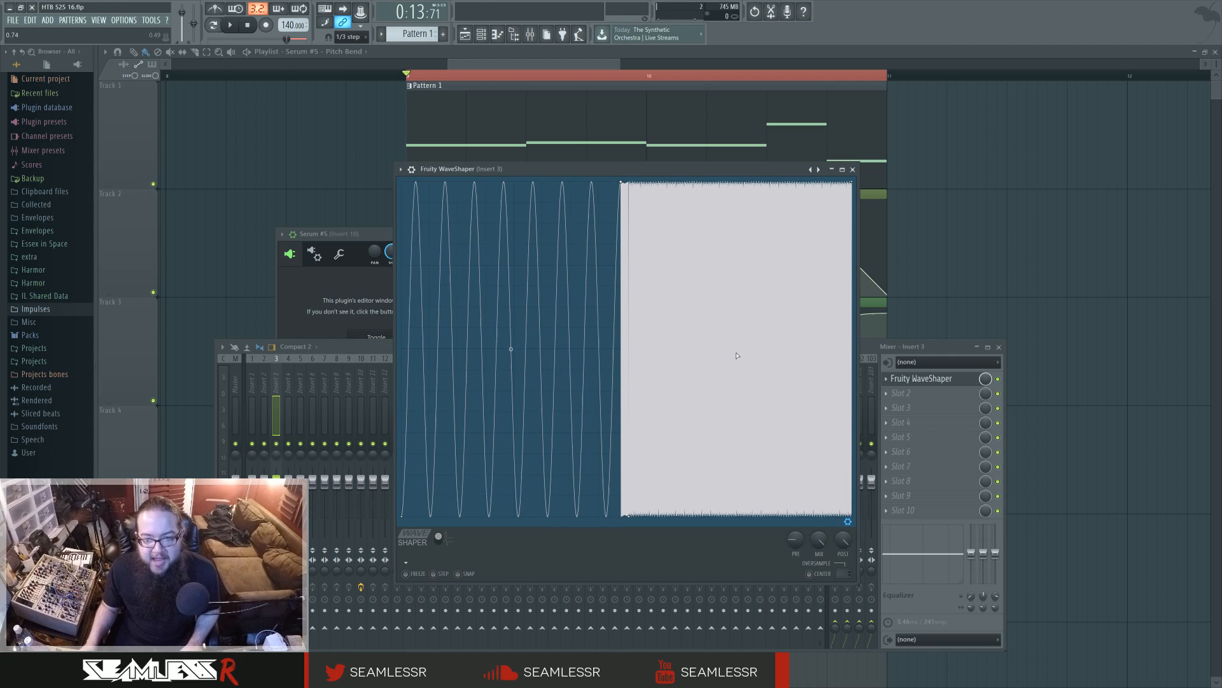
pyautogui.moveTo(740, 352); pyautogui.dragTo(741, 316)
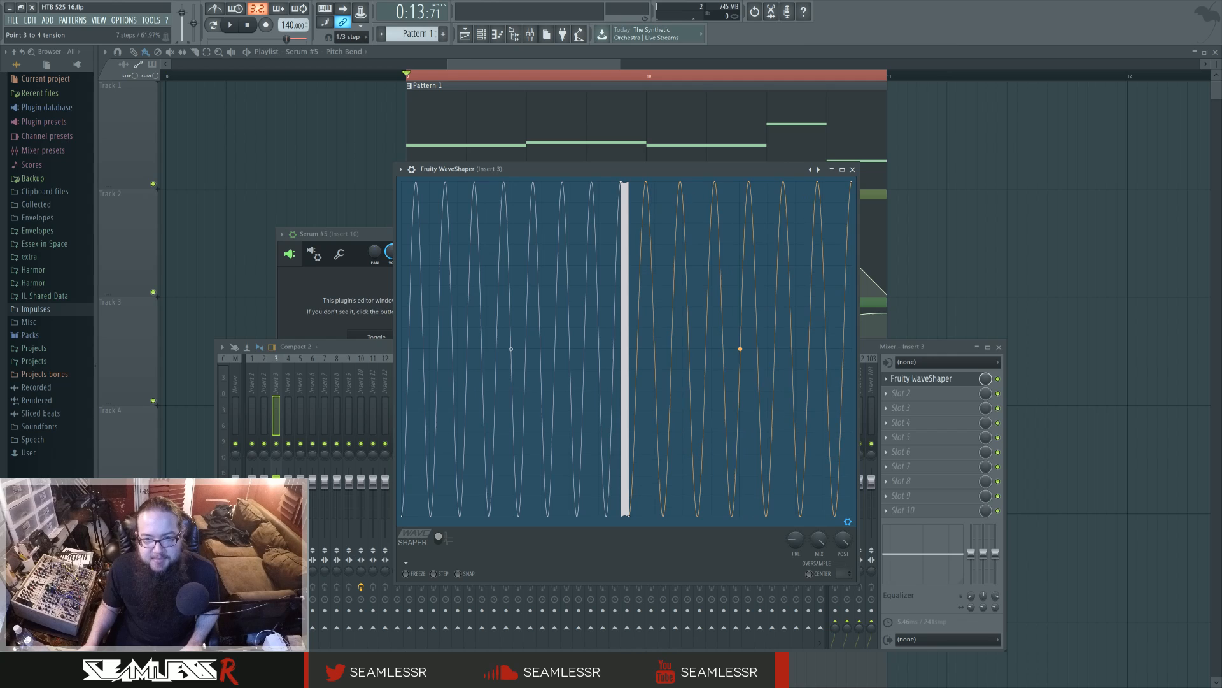
pyautogui.click(853, 169)
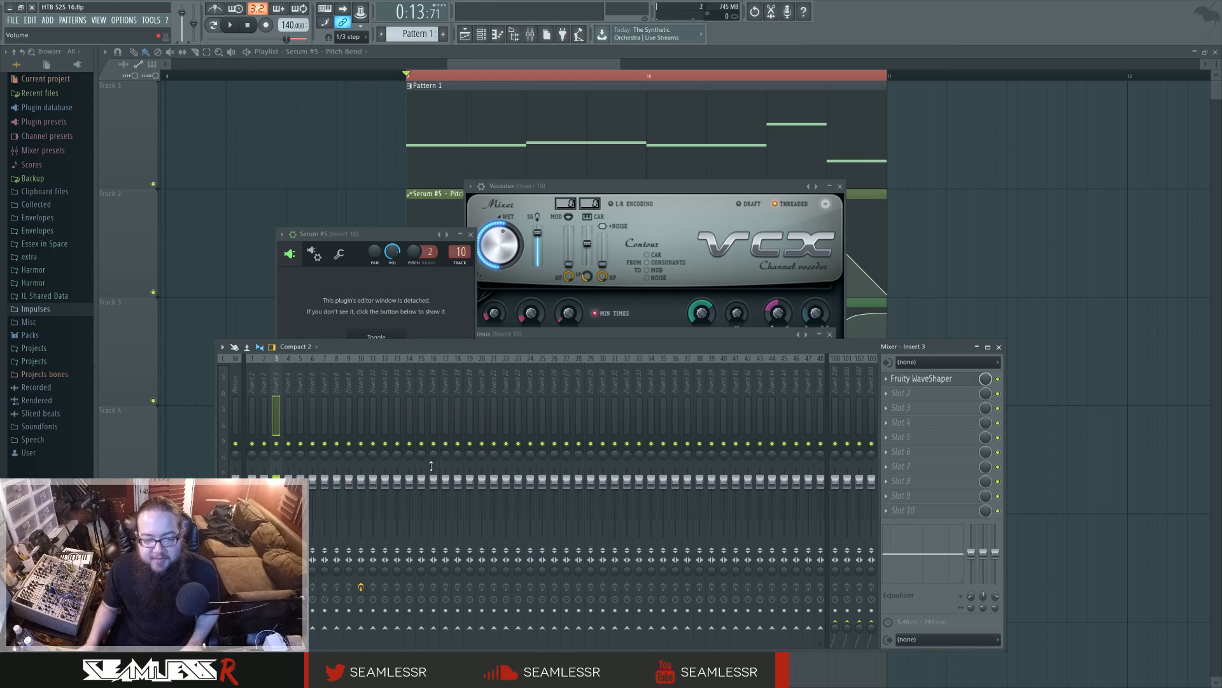
# Remove Fruity WaveShaper from Insert 3's first effect slot, return to Insert 10's Vocodex, and close the mixer.
pyautogui.click(886, 379)
pyautogui.moveTo(917, 393)
pyautogui.click(1032, 32)
pyautogui.click(735, 186)
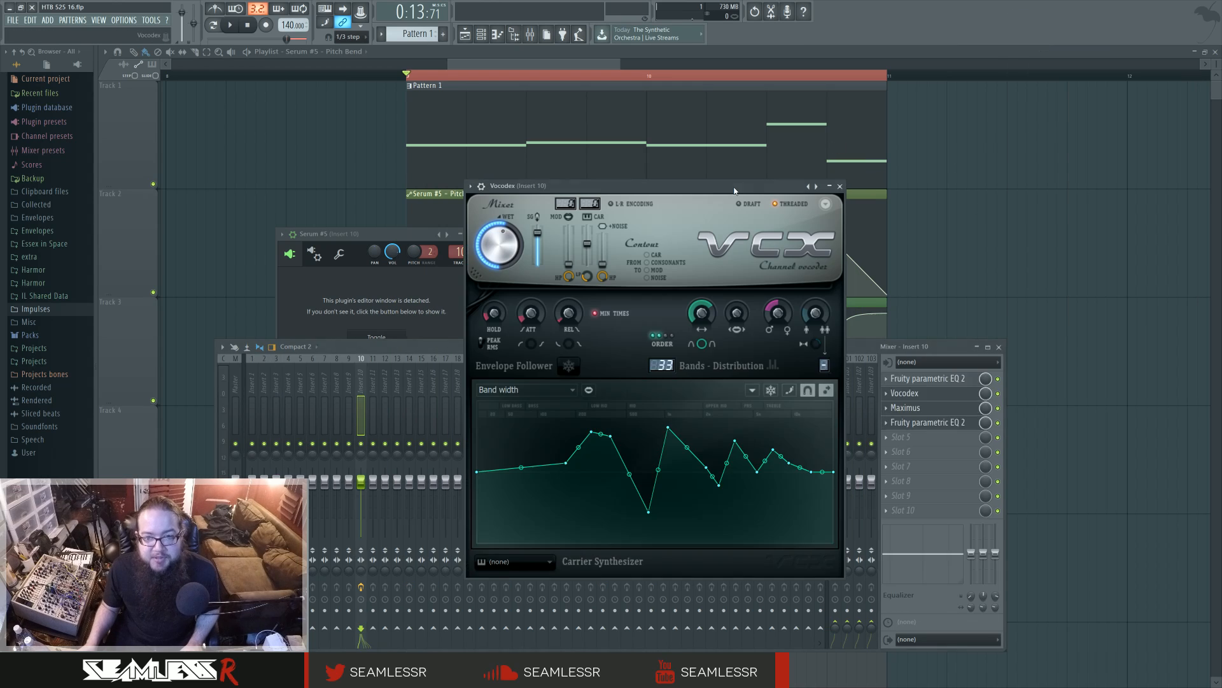
pyautogui.click(999, 347)
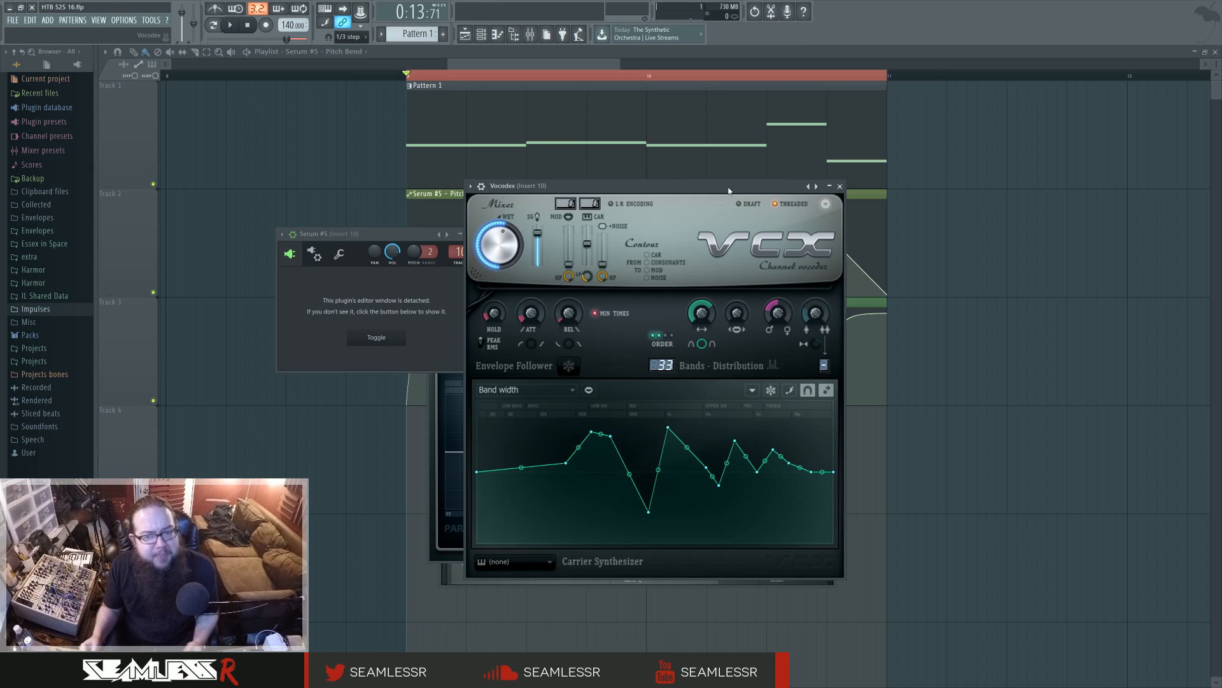
# Show Serum's effects page and play the pattern to watch the Sin Fold distortion curve and hear the effects chain.
pyautogui.click(396, 345)
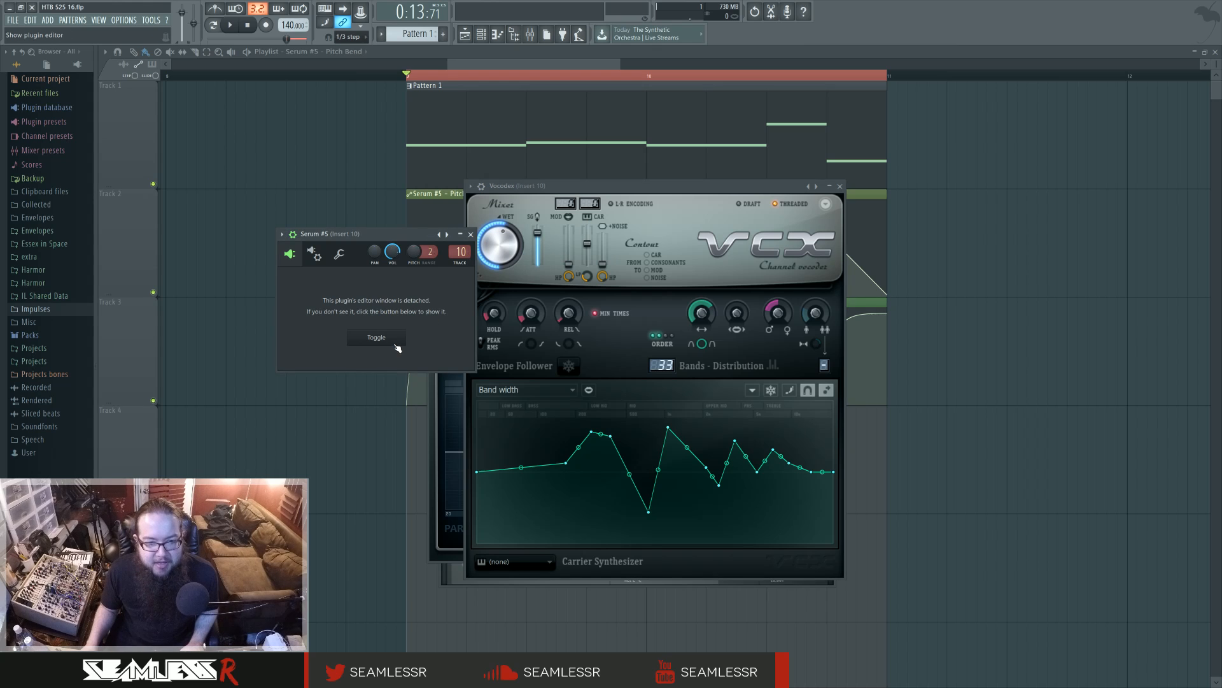
pyautogui.click(530, 294)
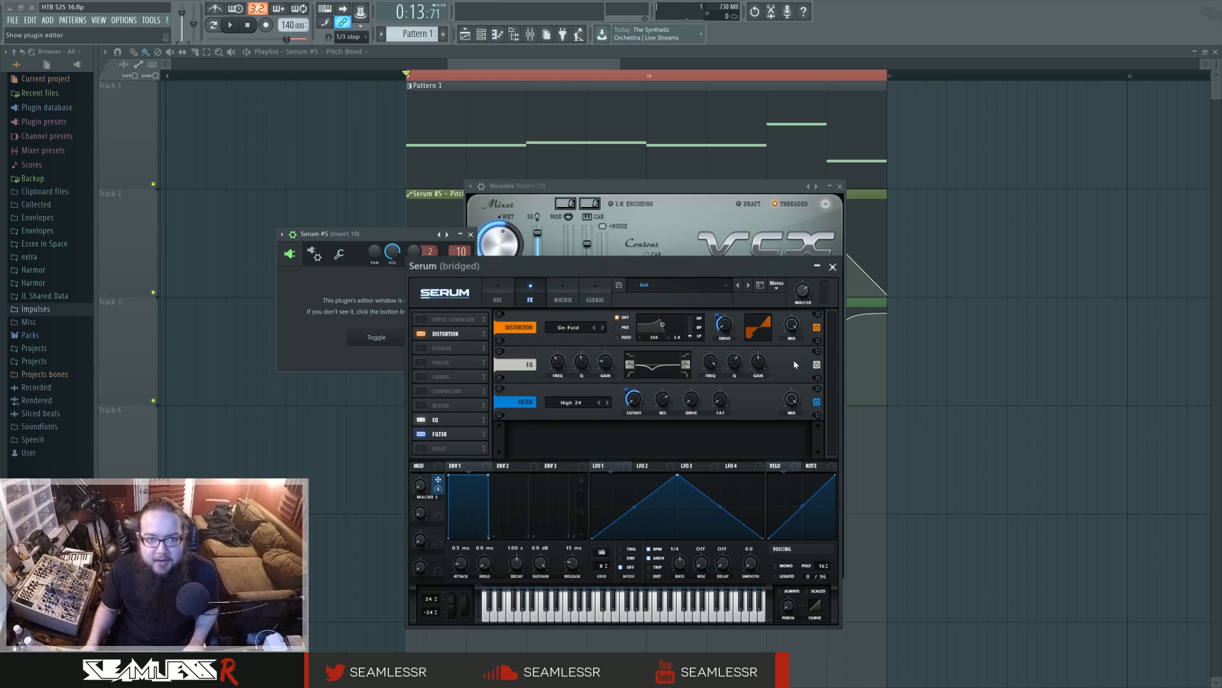
pyautogui.press('space')
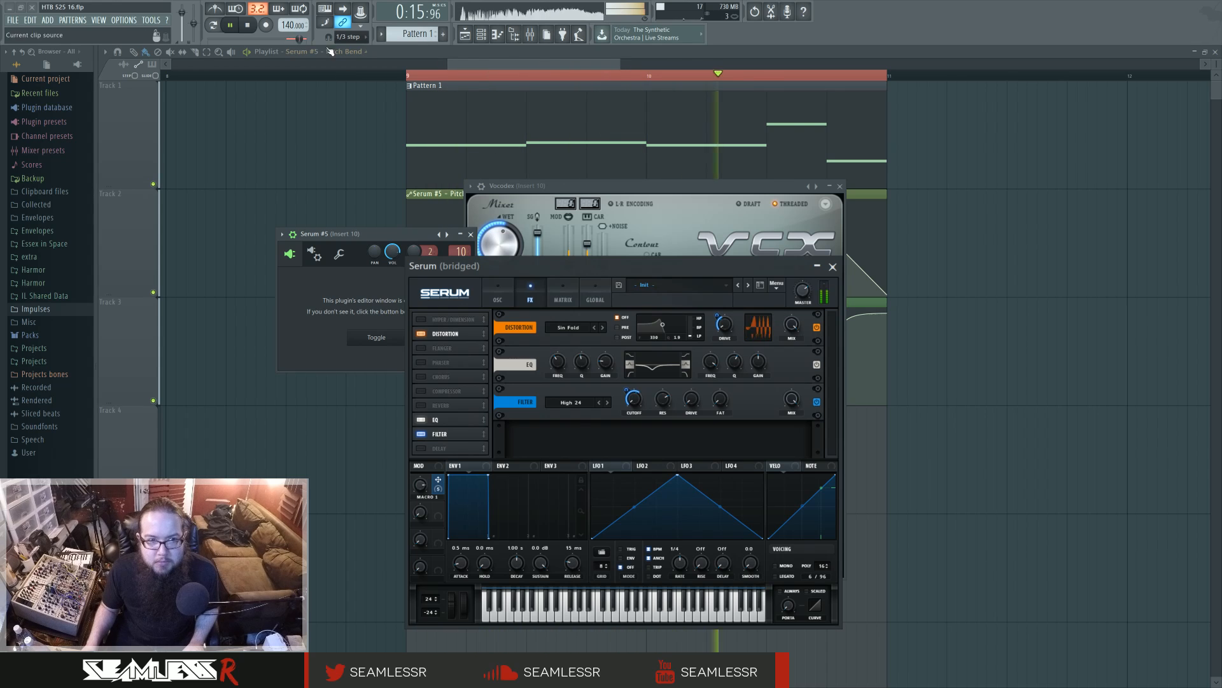
pyautogui.click(249, 27)
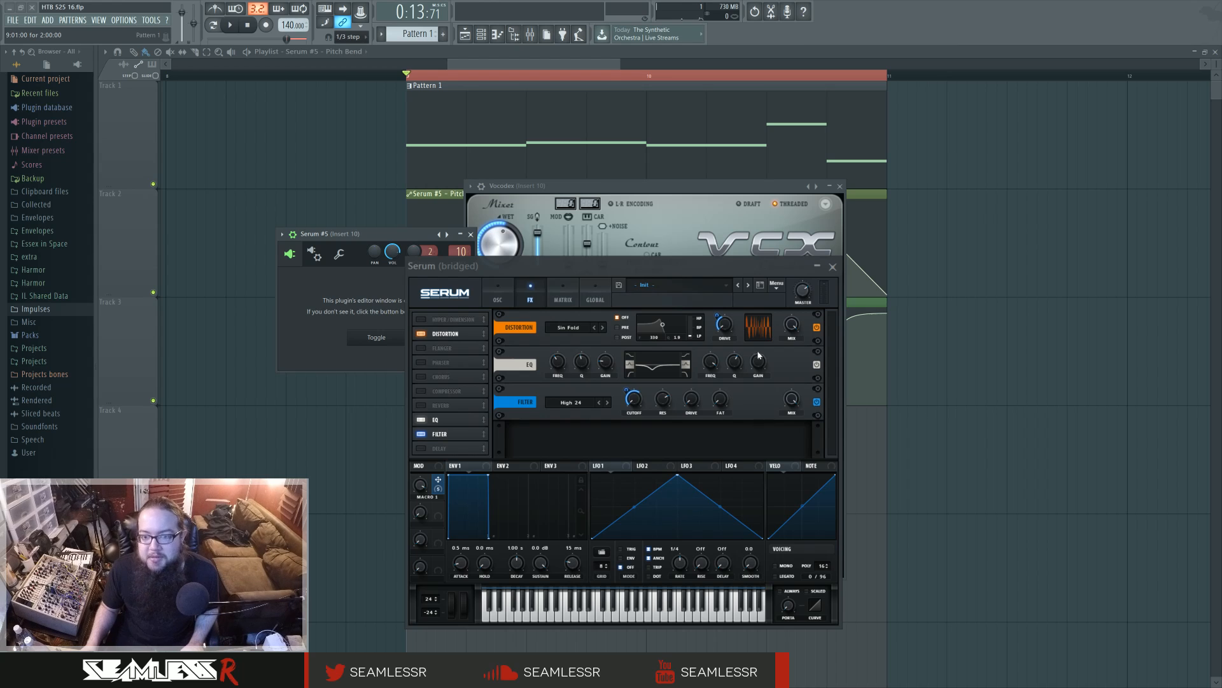
# Show Serum's oscillator page, bypass all four effects on mixer Insert 10, and close the Vocodex window.
pyautogui.click(498, 297)
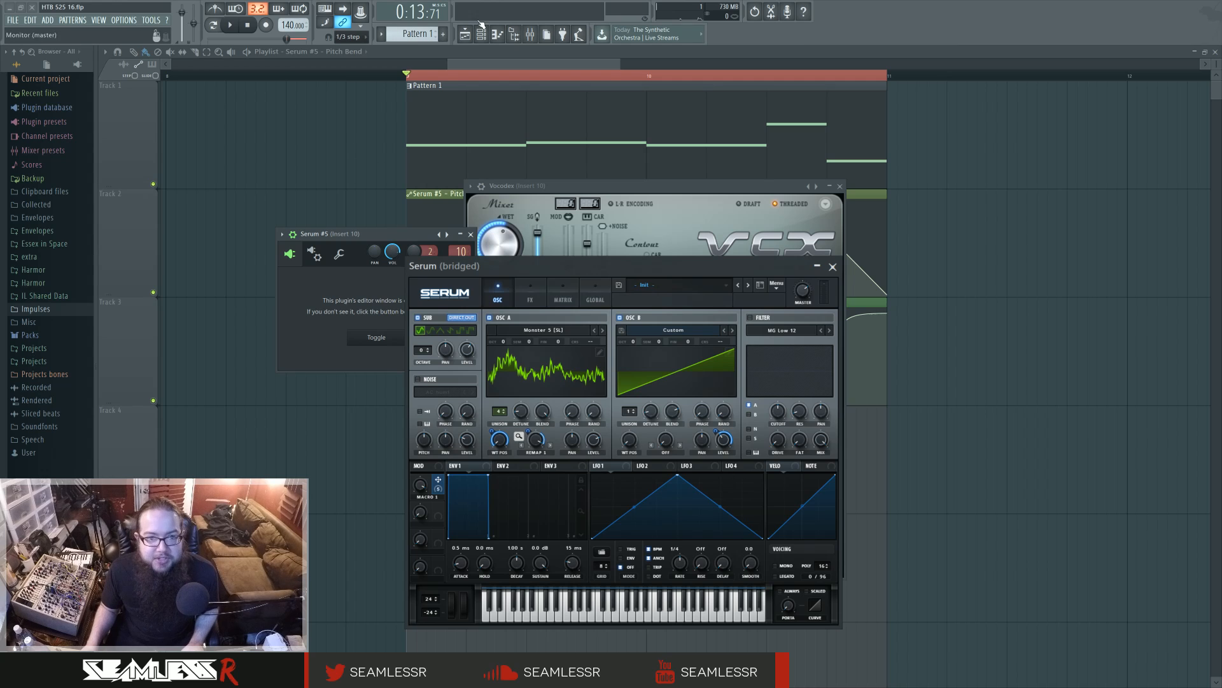
pyautogui.click(537, 36)
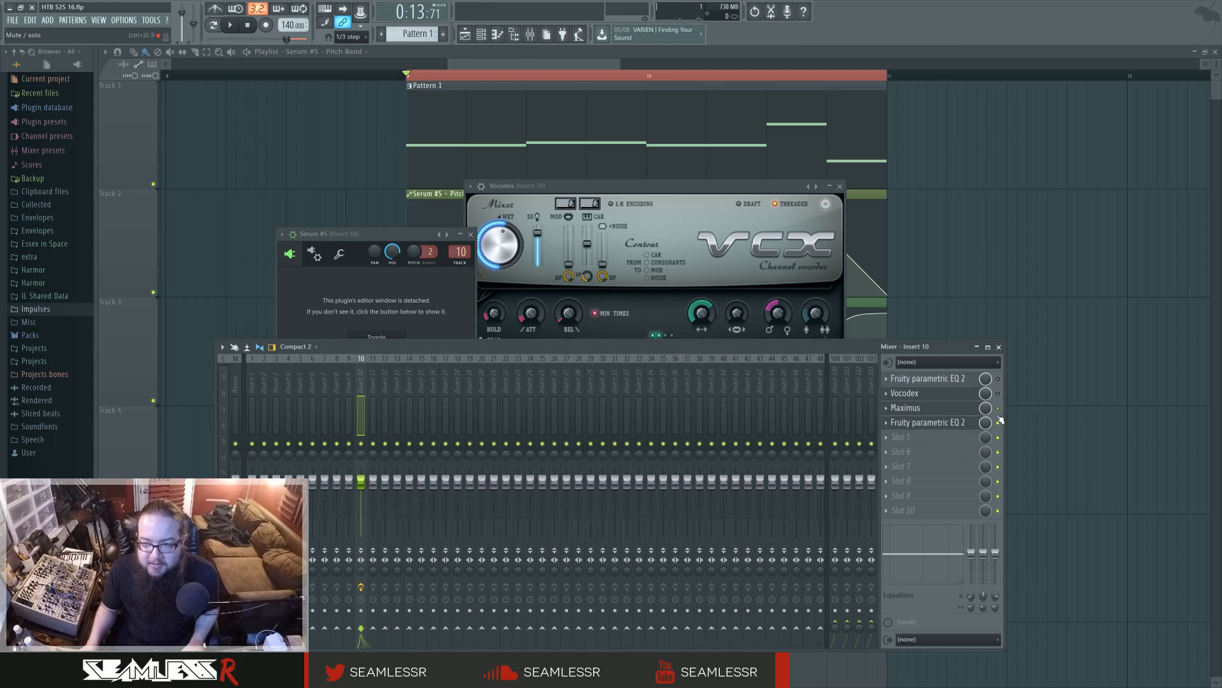
pyautogui.click(693, 199)
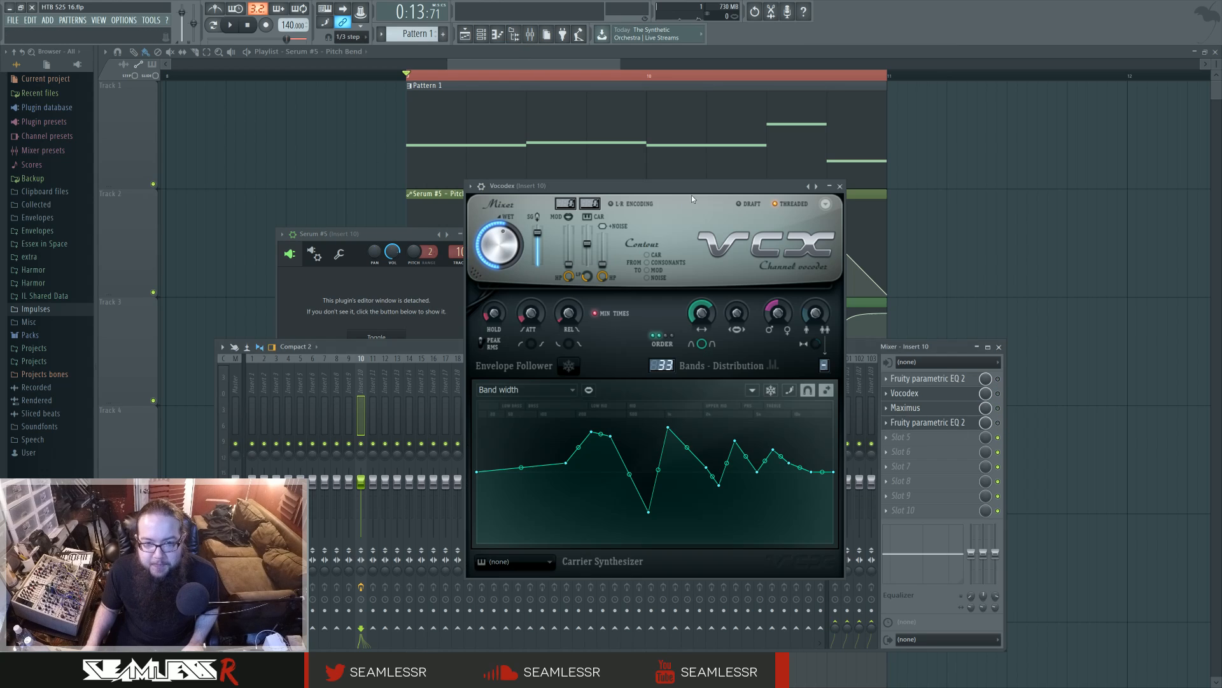
pyautogui.click(840, 186)
# Bring back Serum's editor, toggle its External window processing option, and move the editor window higher over the playlist.
pyautogui.click(377, 337)
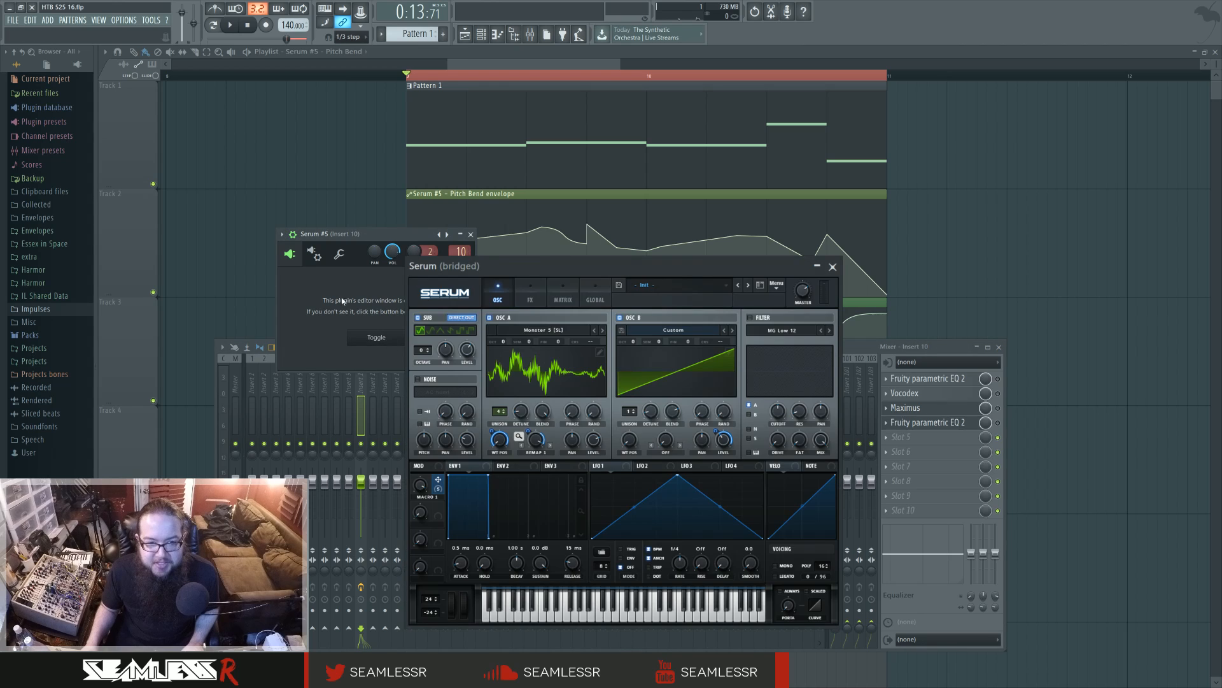
pyautogui.click(314, 253)
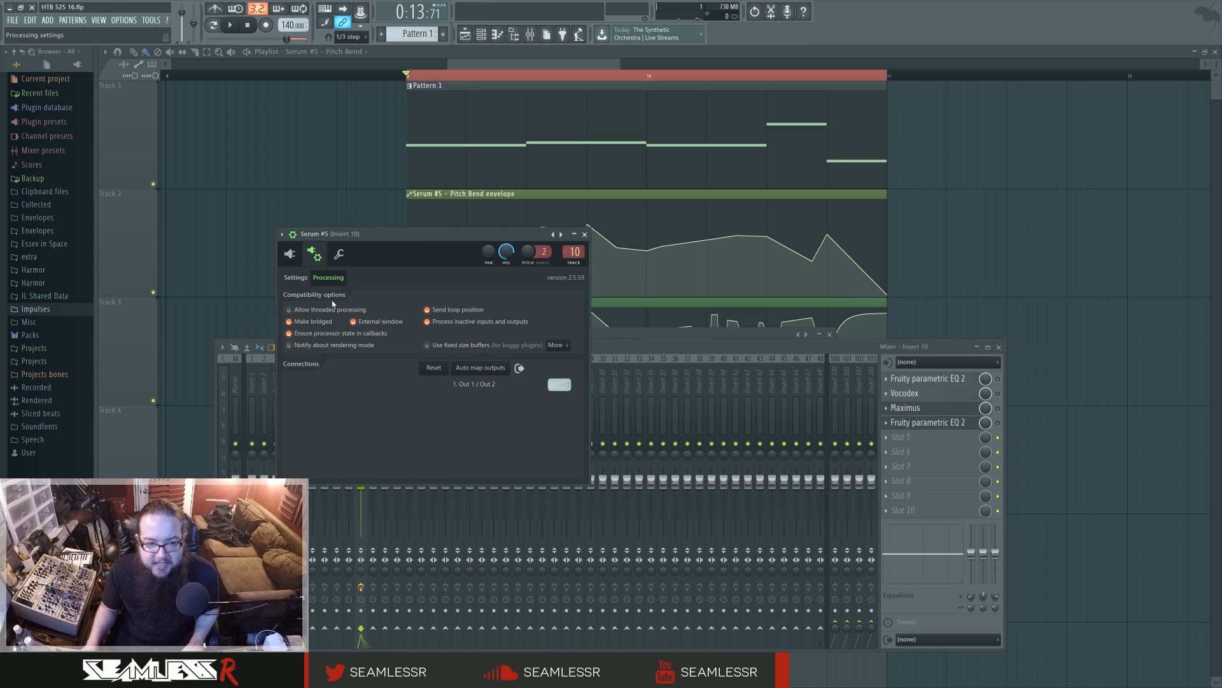
pyautogui.click(363, 326)
pyautogui.moveTo(653, 267); pyautogui.dragTo(640, 197)
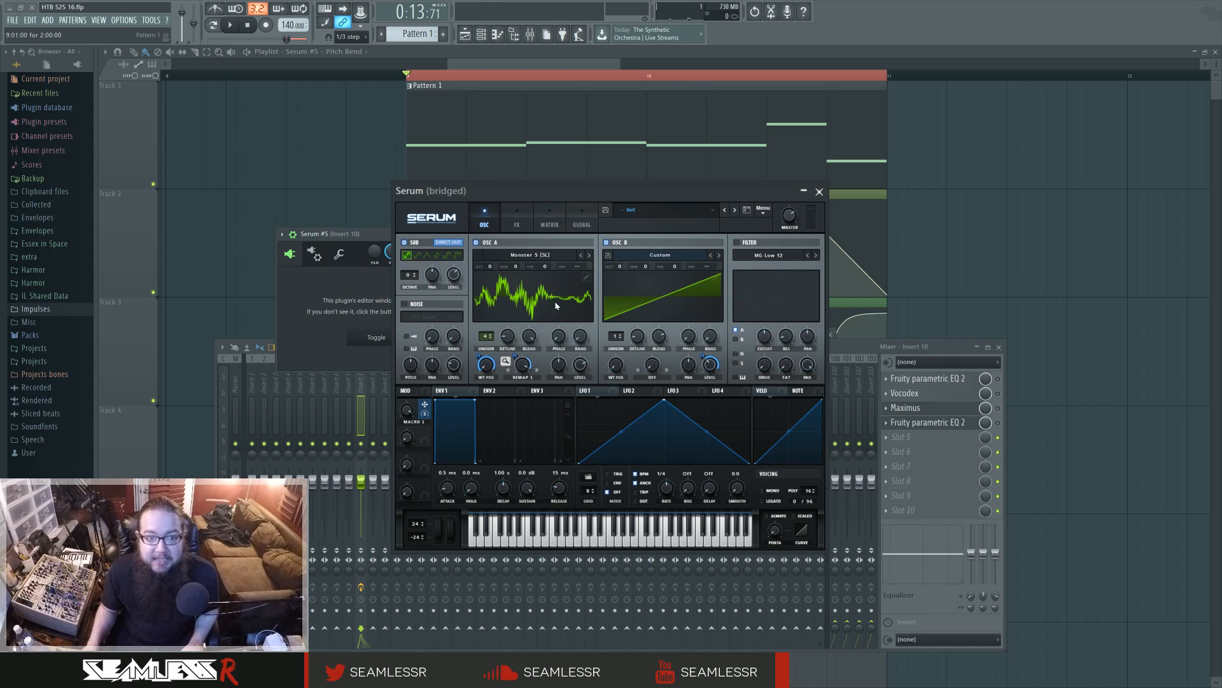
# Switch off Serum's distortion, EQ and filter effects, and play the pattern to hear the dry oscillators.
pyautogui.click(515, 224)
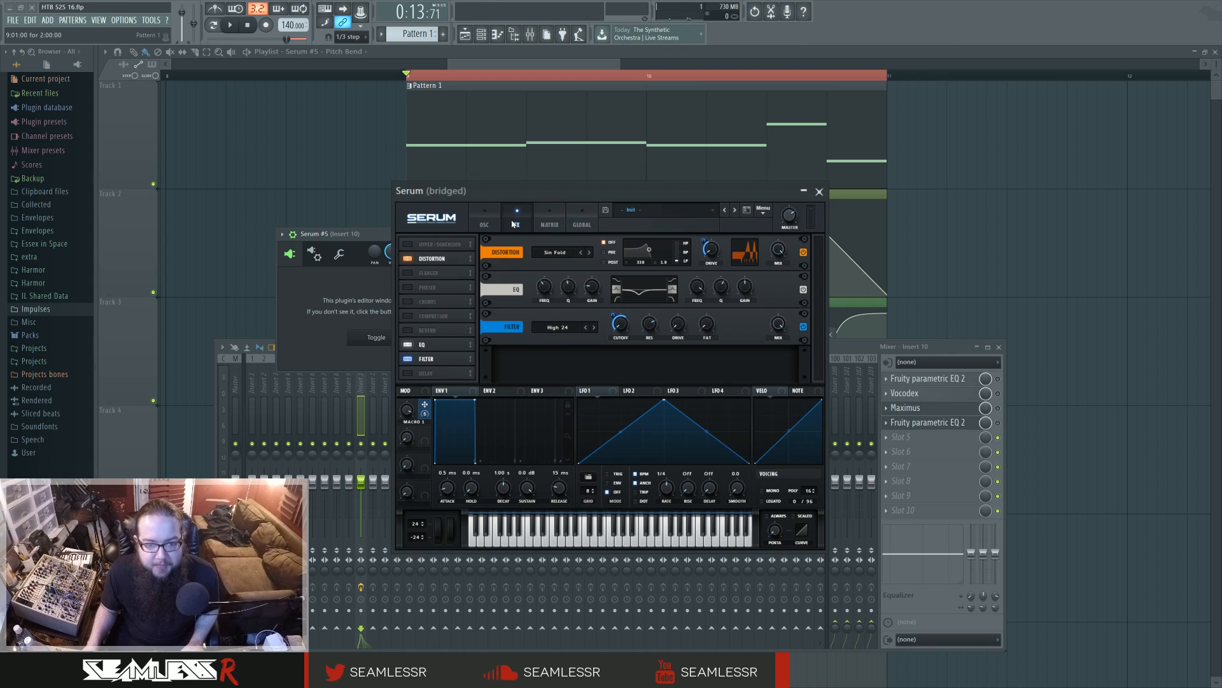
pyautogui.click(804, 289)
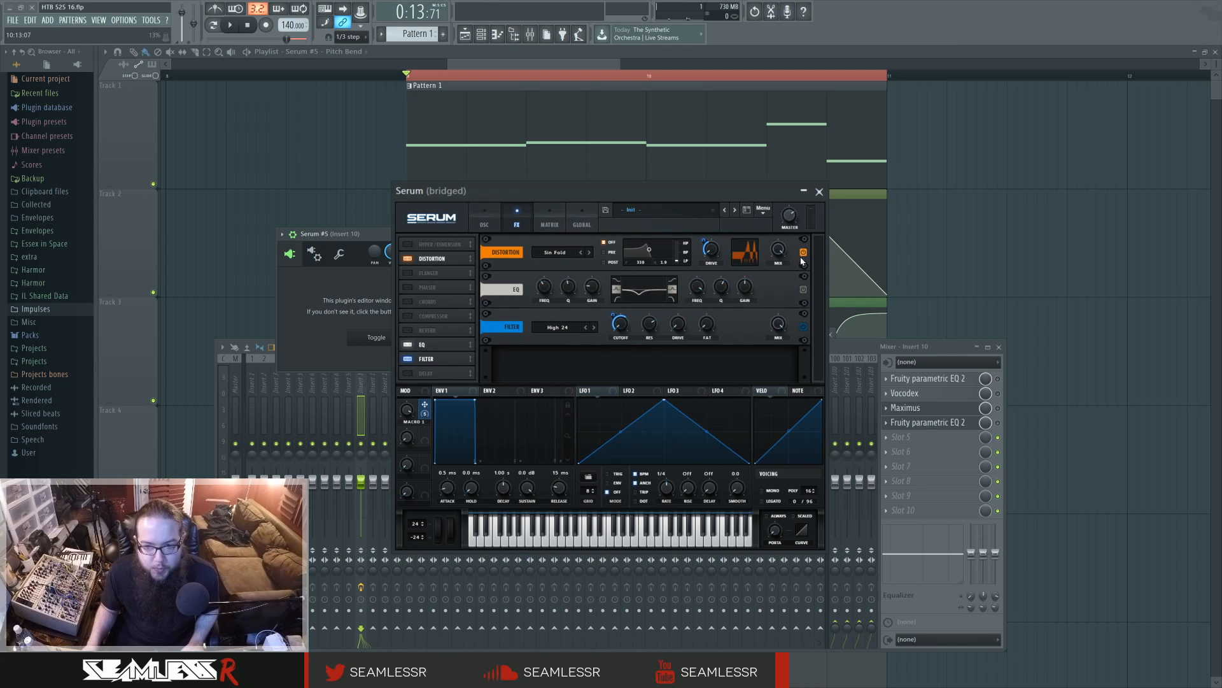
pyautogui.click(484, 219)
pyautogui.click(229, 25)
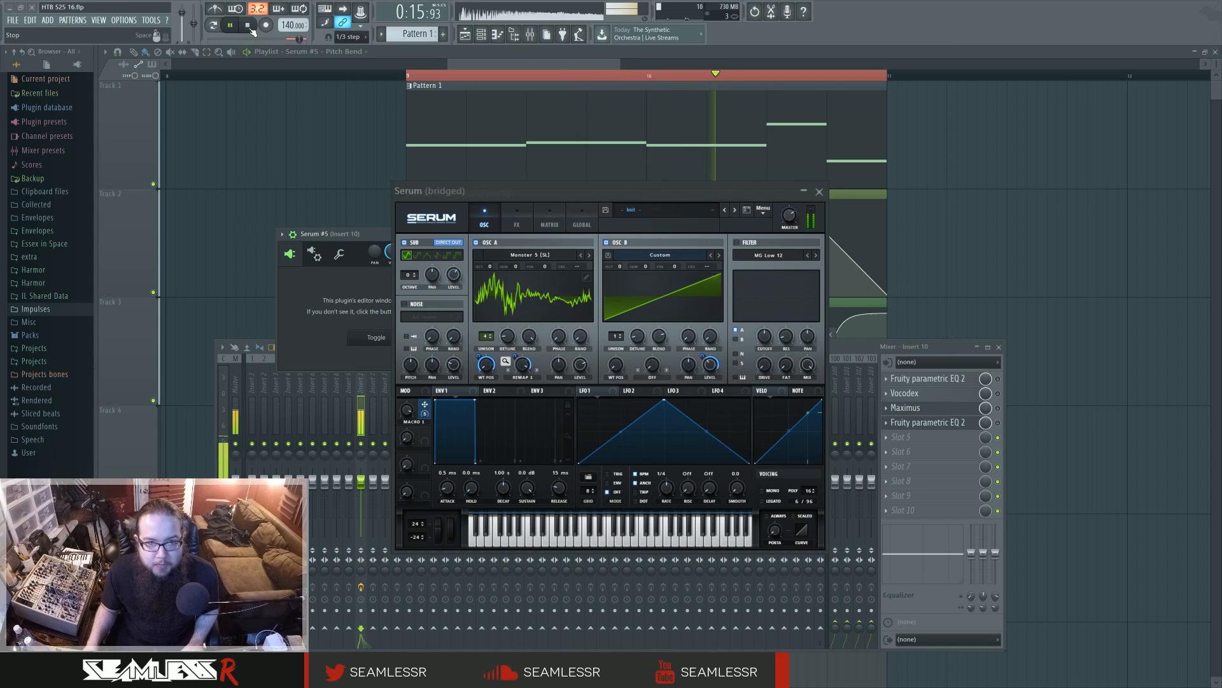
pyautogui.click(249, 27)
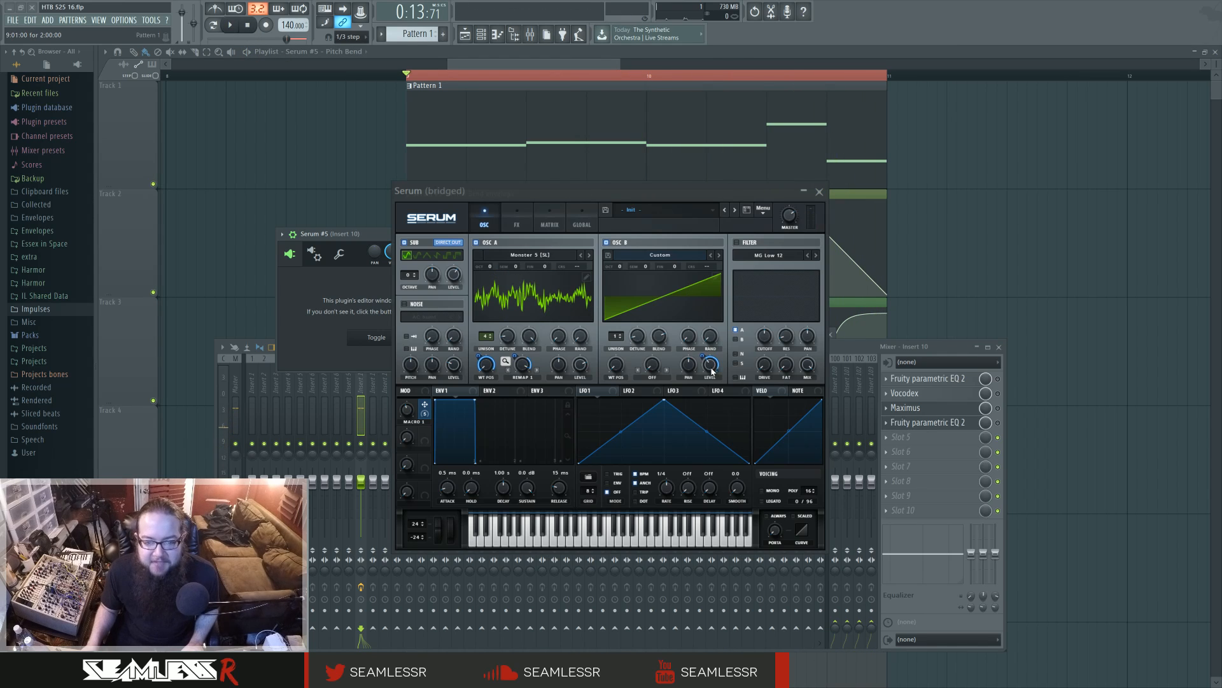
# Turn off oscillator B and play the pattern repeatedly to hear the Monster 5 wavetable of oscillator A without it.
pyautogui.click(607, 243)
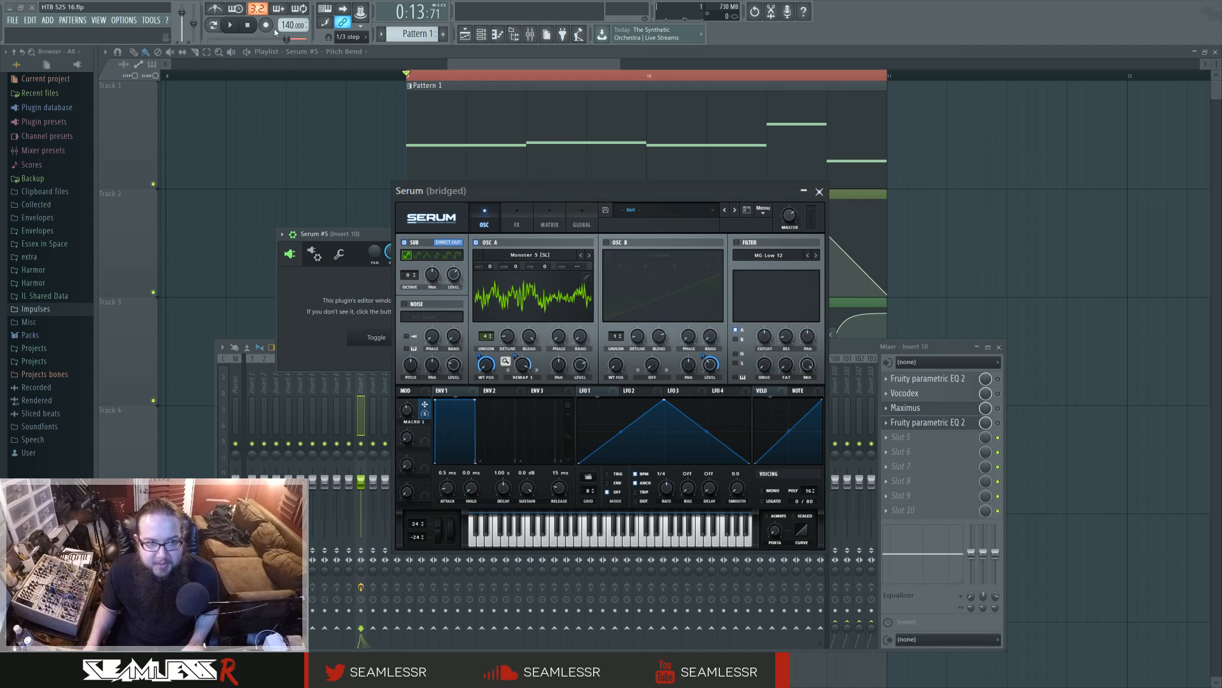
pyautogui.press('space')
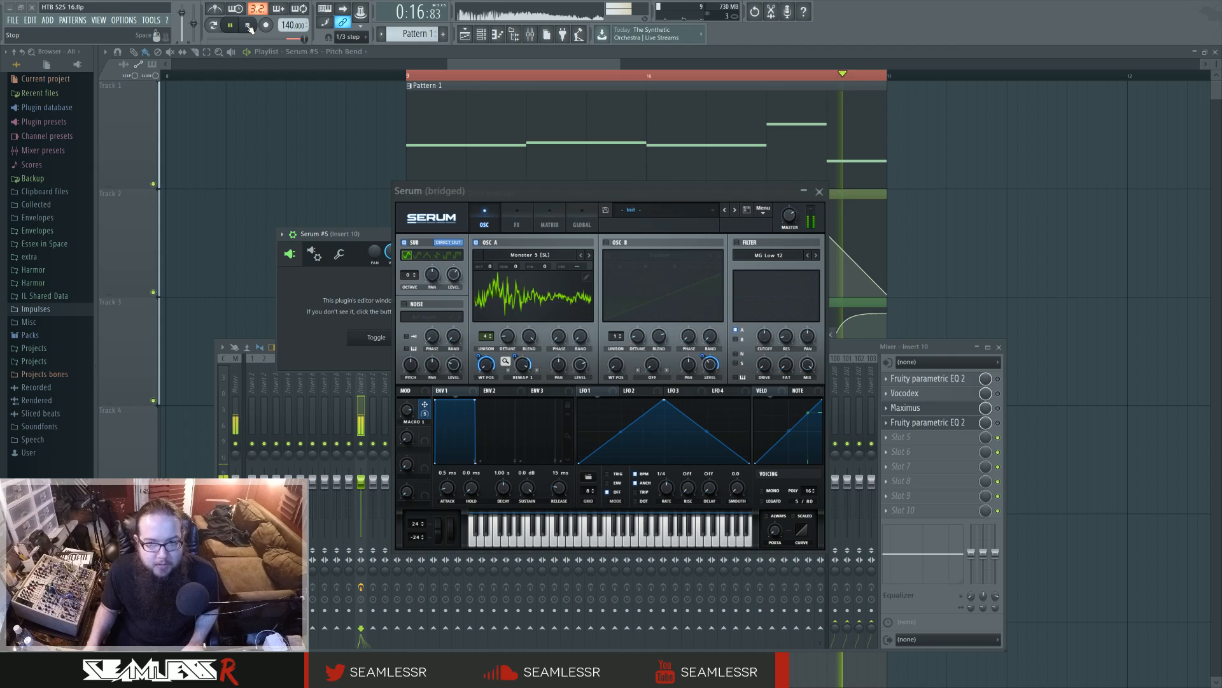
pyautogui.click(248, 25)
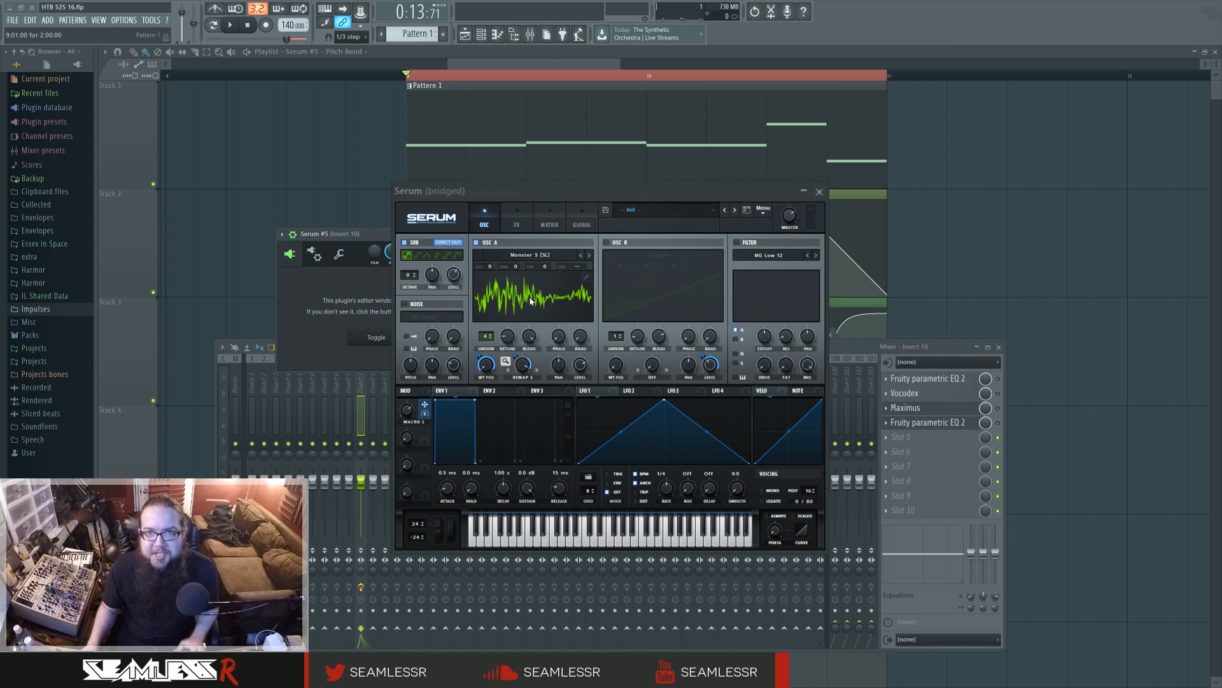
pyautogui.press('space')
pyautogui.press('space')
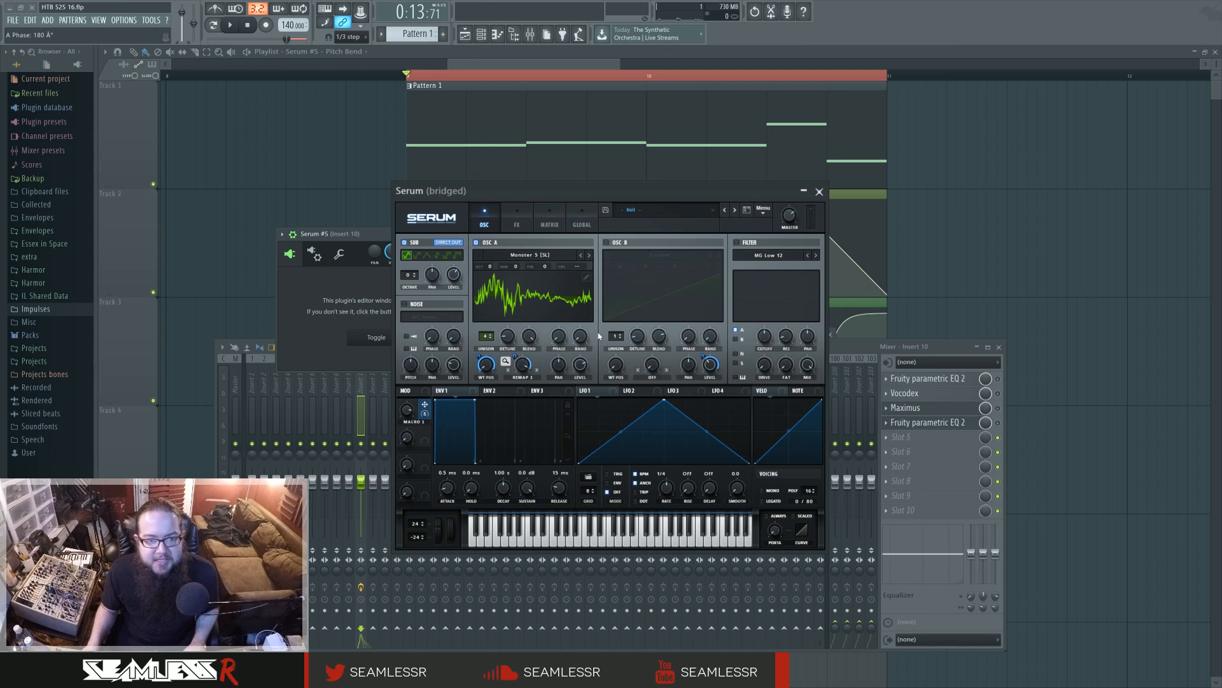
pyautogui.click(231, 26)
pyautogui.click(247, 26)
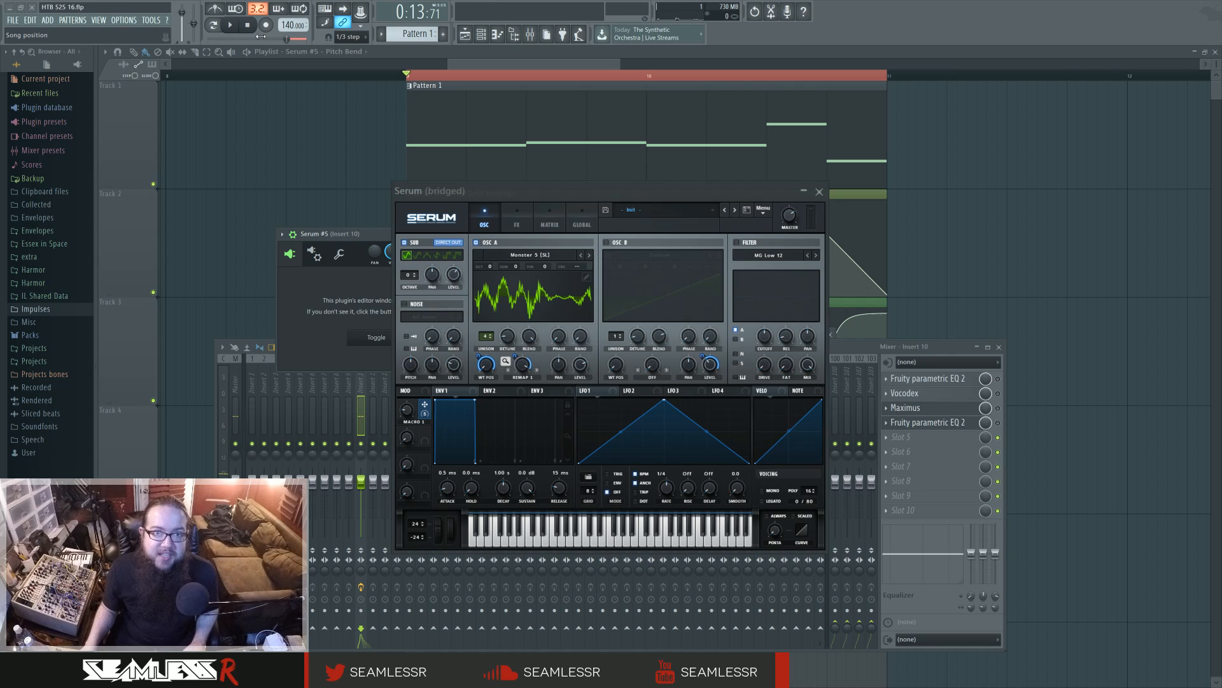
pyautogui.click(231, 26)
pyautogui.click(247, 26)
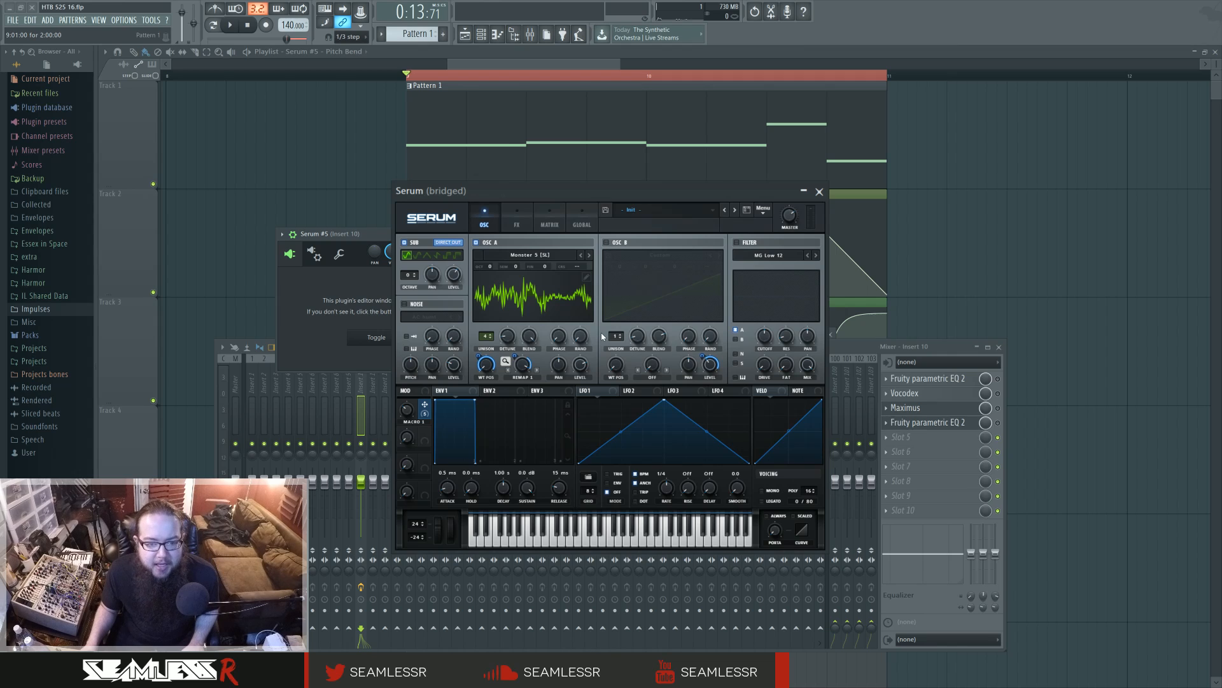
# Examine oscillator A's Remap Edit curve, close it, and check the effects page before returning to the oscillators.
pyautogui.click(510, 363)
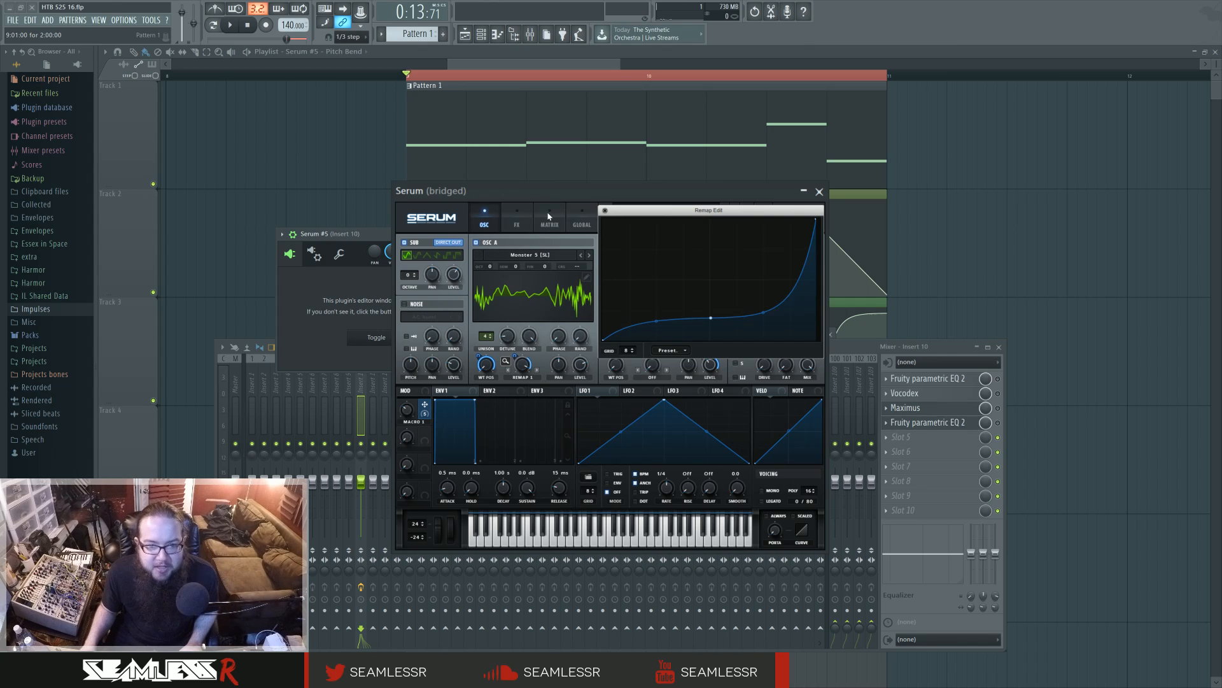
pyautogui.click(605, 210)
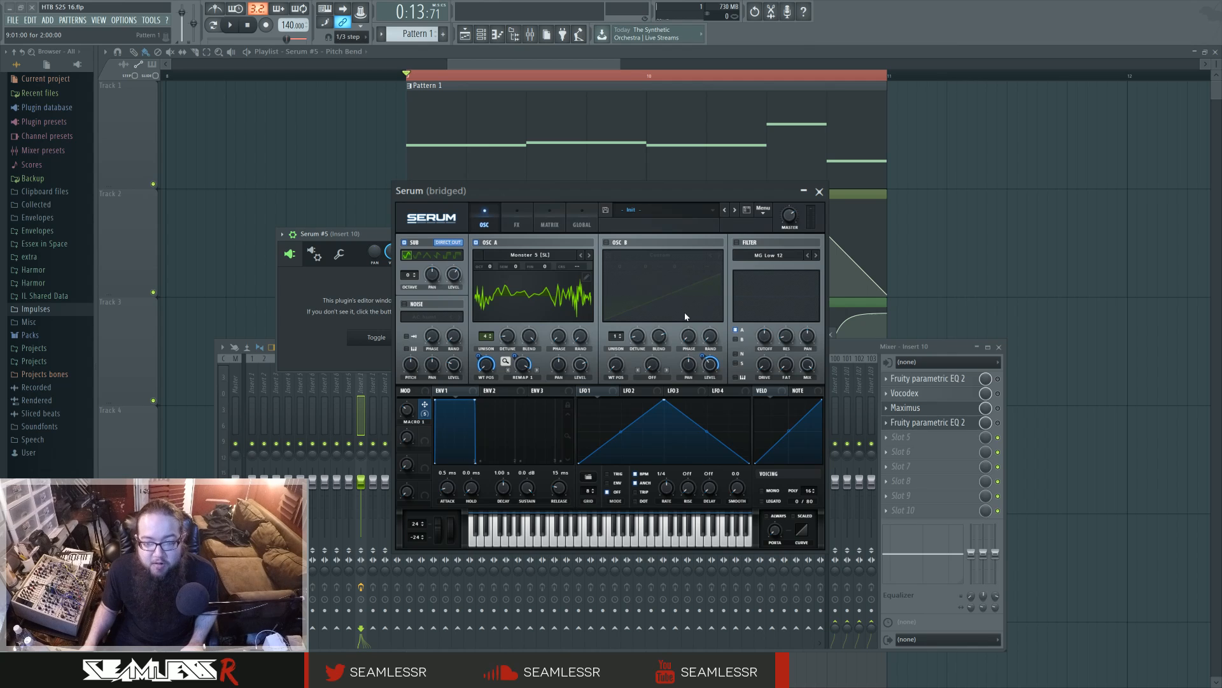
pyautogui.click(517, 222)
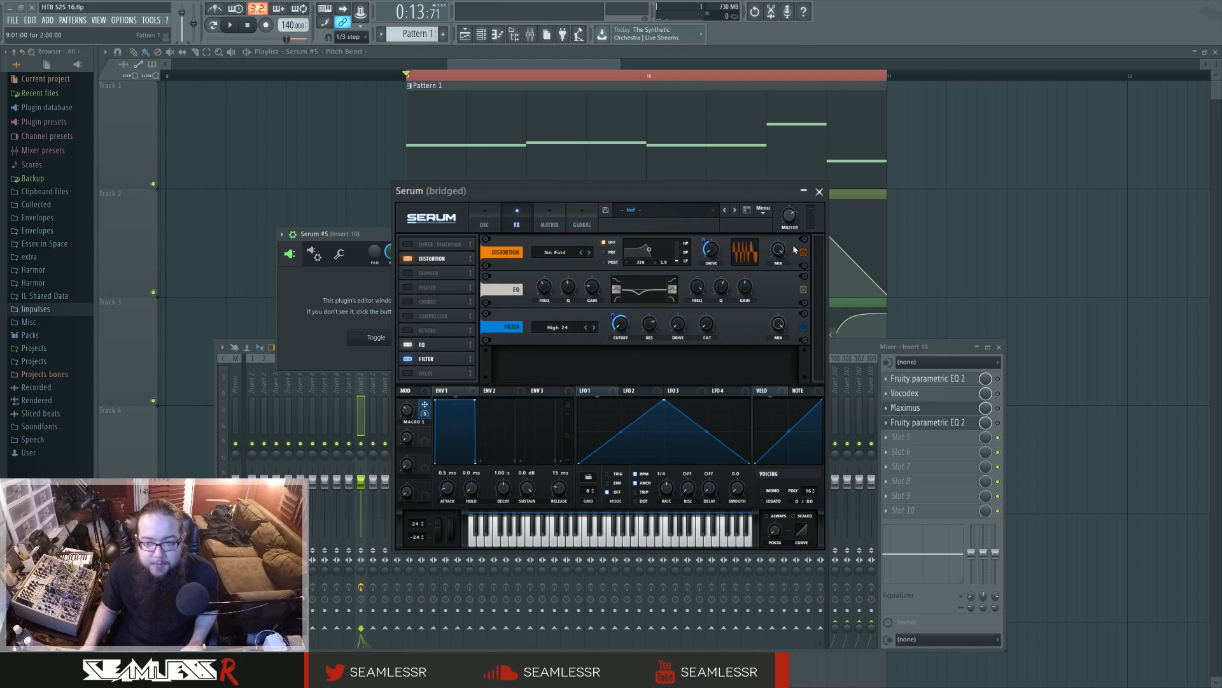
pyautogui.click(488, 220)
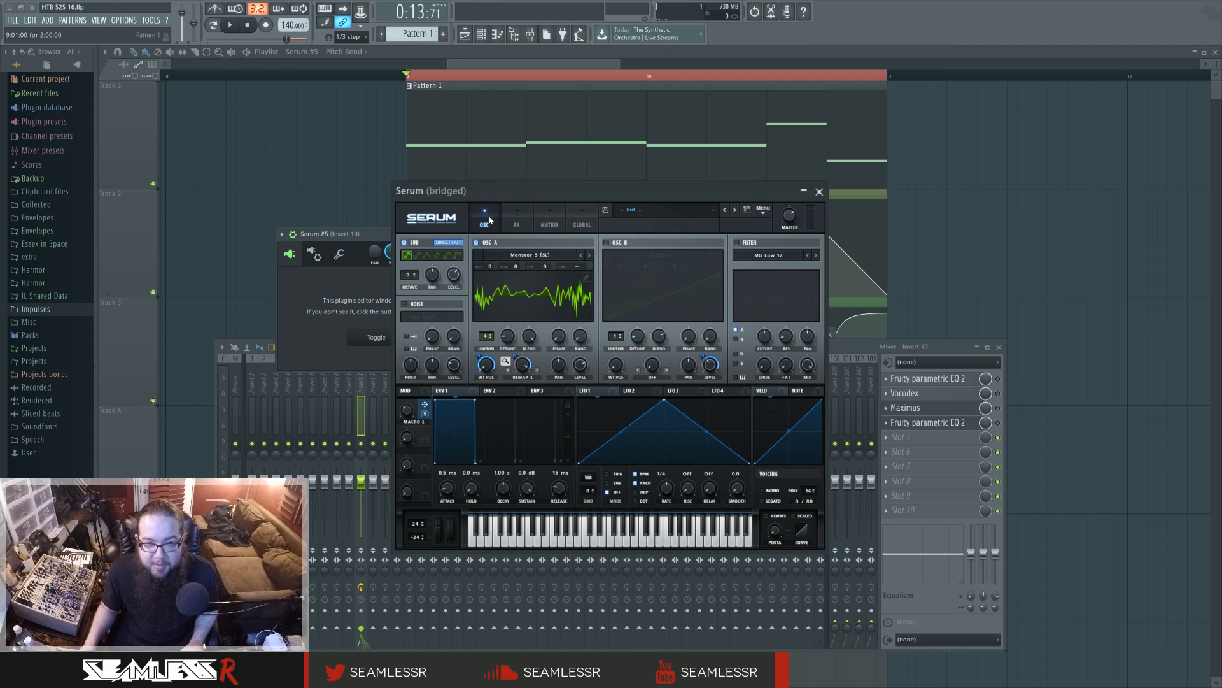
# Play the pattern with oscillator B off, turn oscillator B back on, and play again to compare.
pyautogui.click(230, 25)
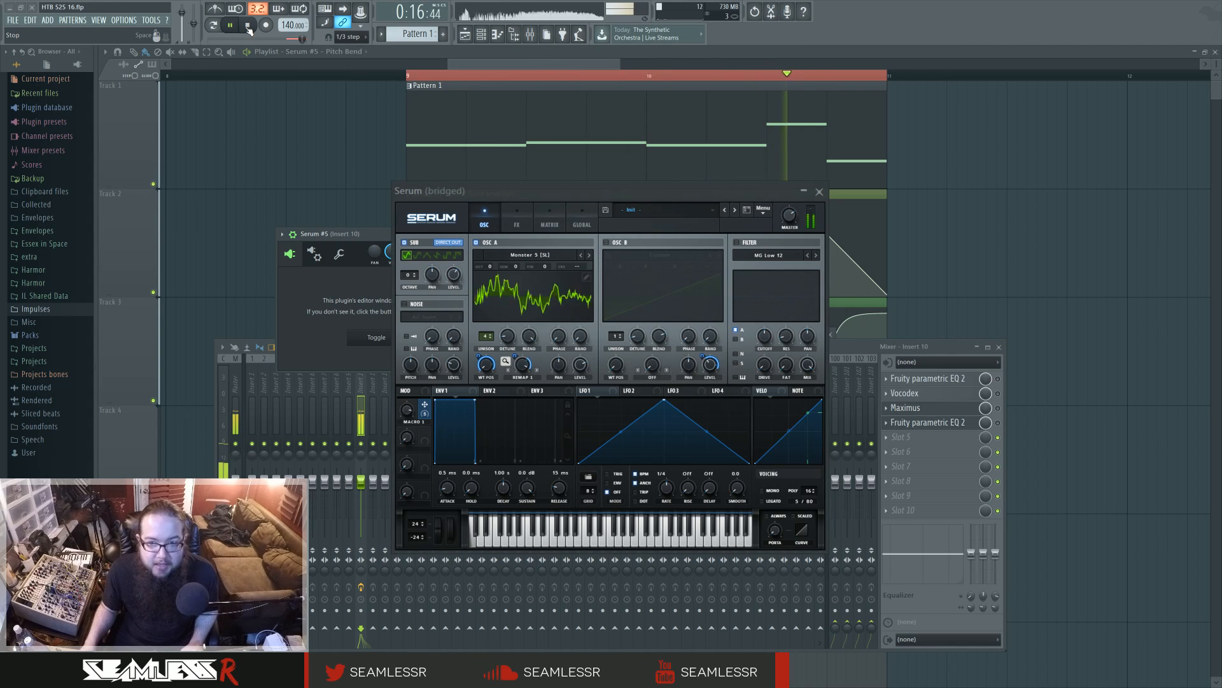
pyautogui.click(248, 26)
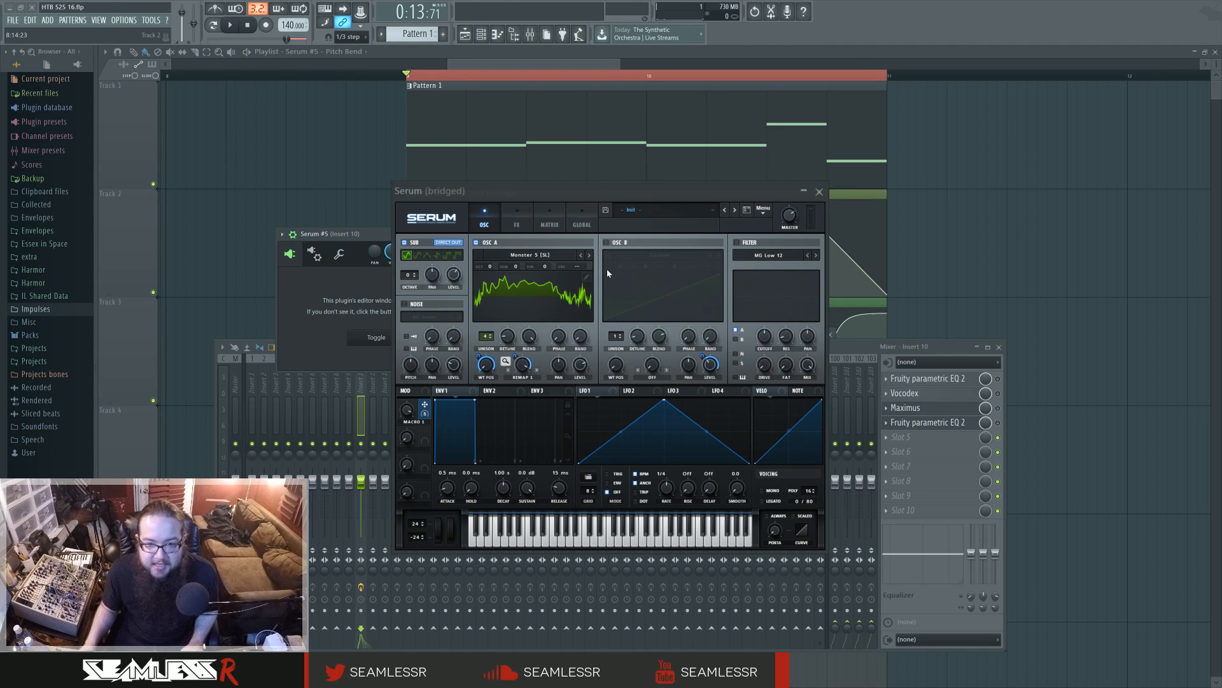
pyautogui.click(607, 242)
pyautogui.press('space')
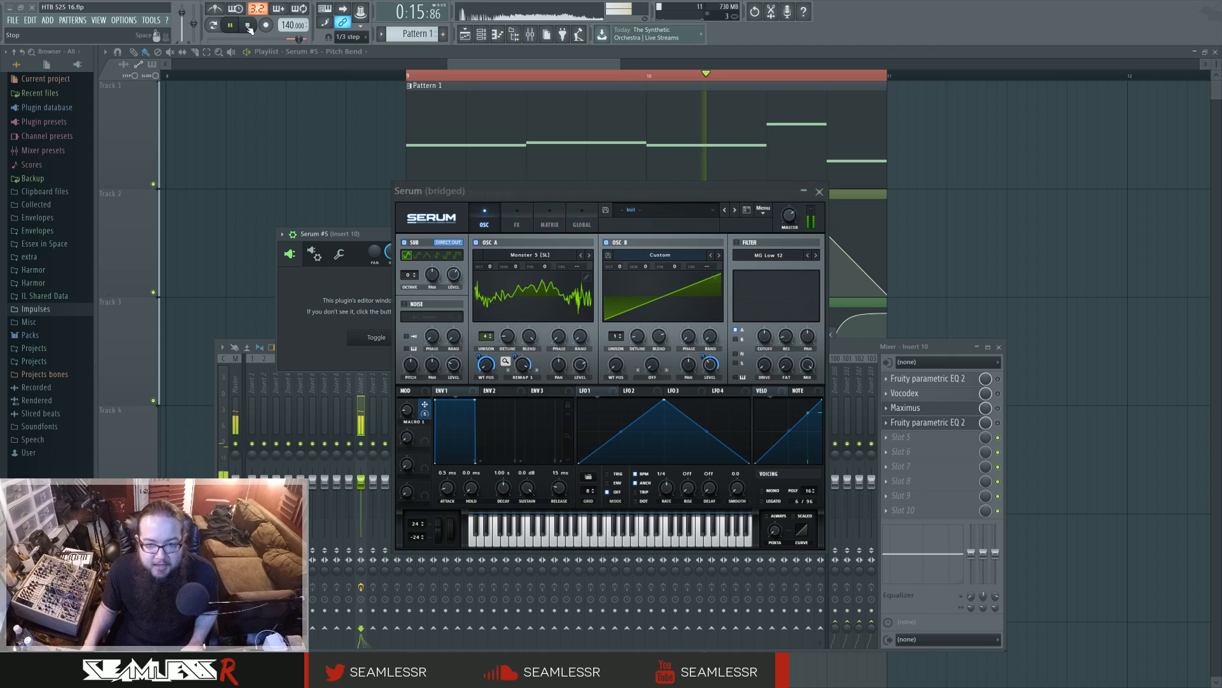
pyautogui.press('space')
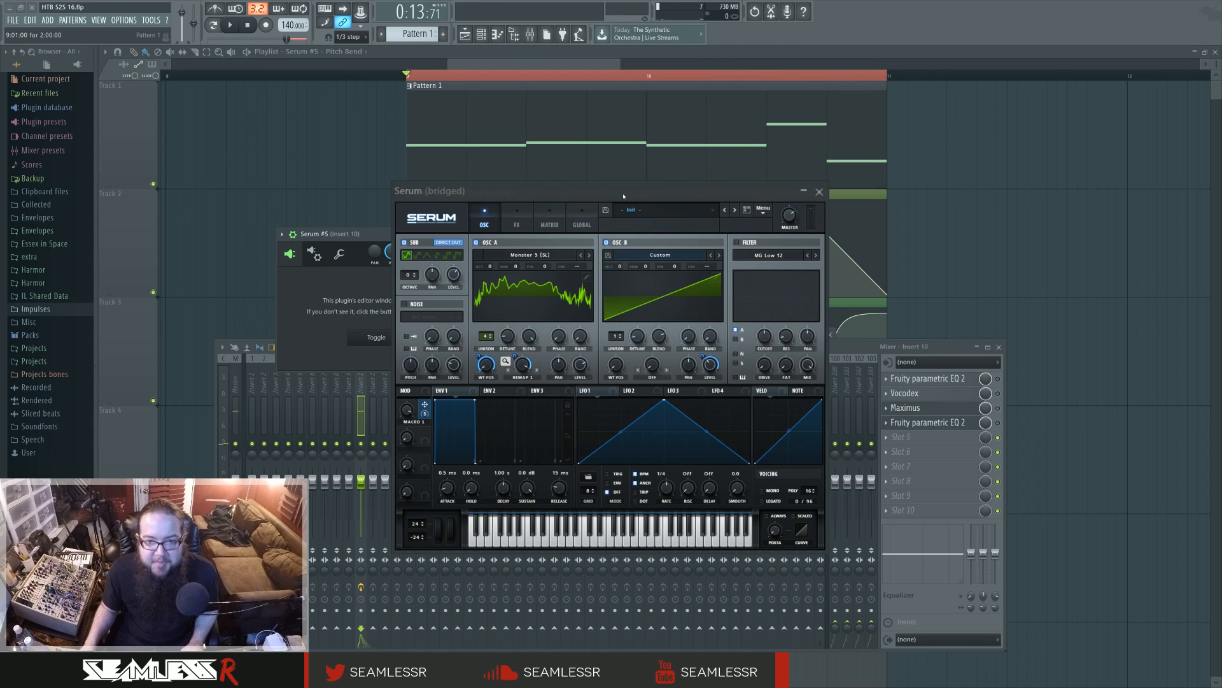
# Re-enable Serum's distortion, EQ and filter effects, and return to the oscillator page.
pyautogui.click(516, 224)
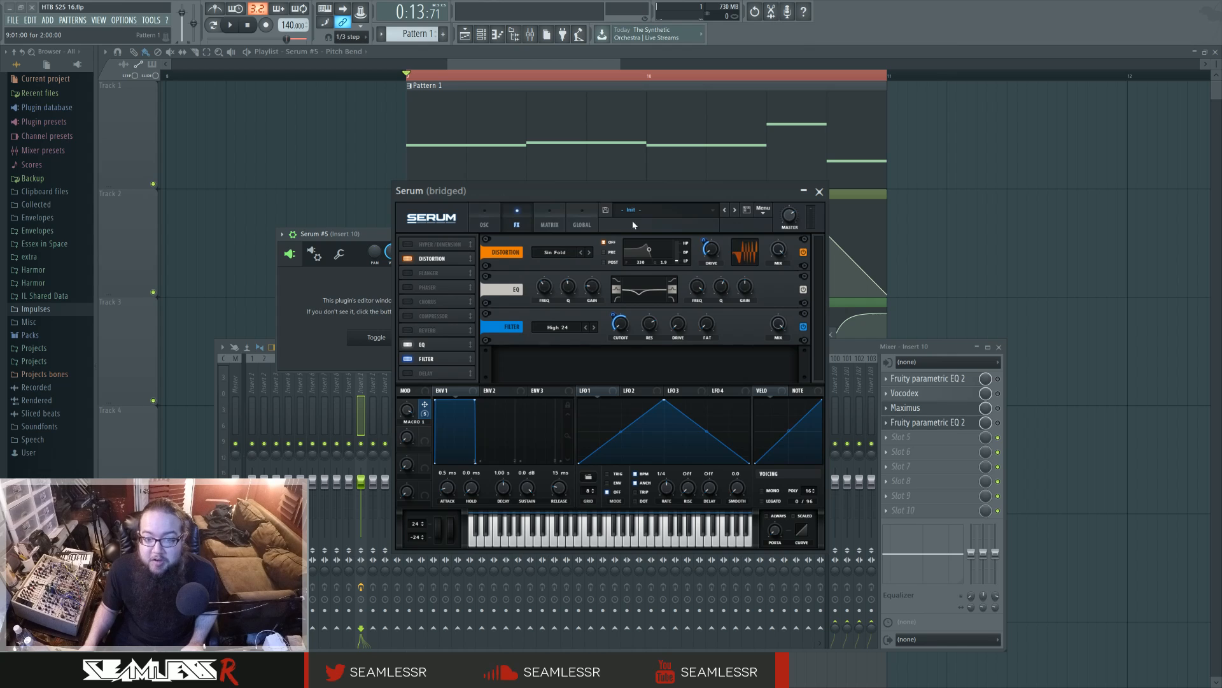
pyautogui.click(485, 223)
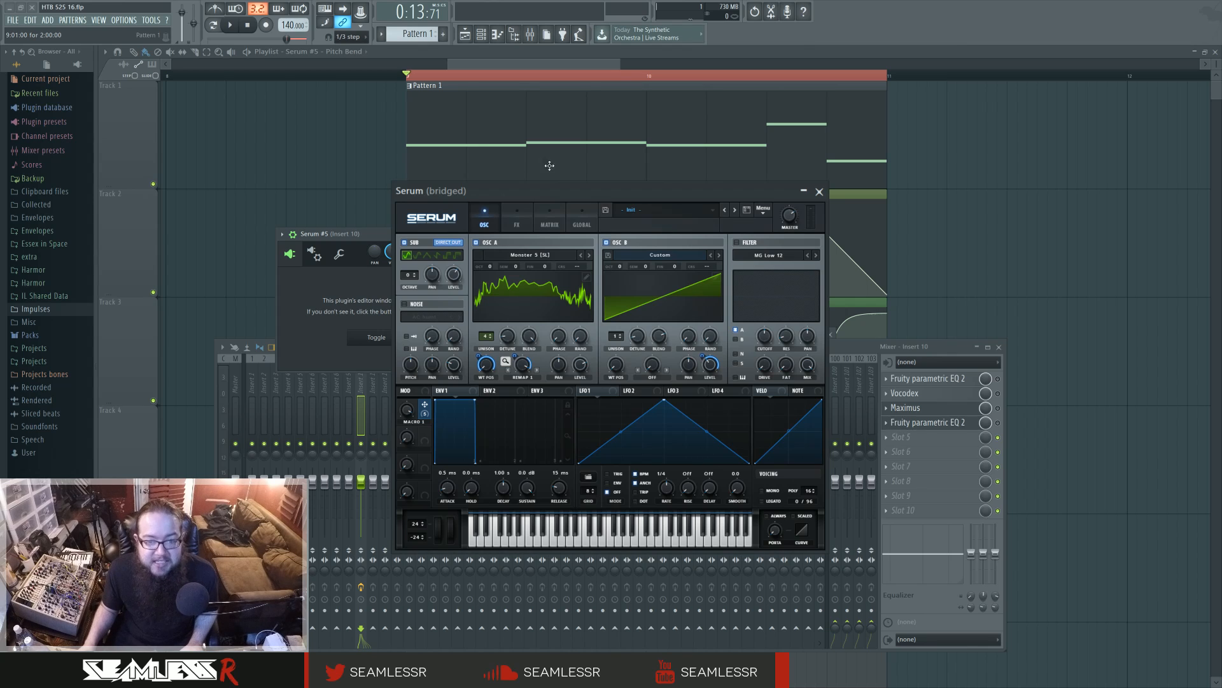
# Open Serum's effects page and play the pattern with only the Sin Fold distortion active.
pyautogui.moveTo(538, 191); pyautogui.dragTo(536, 189)
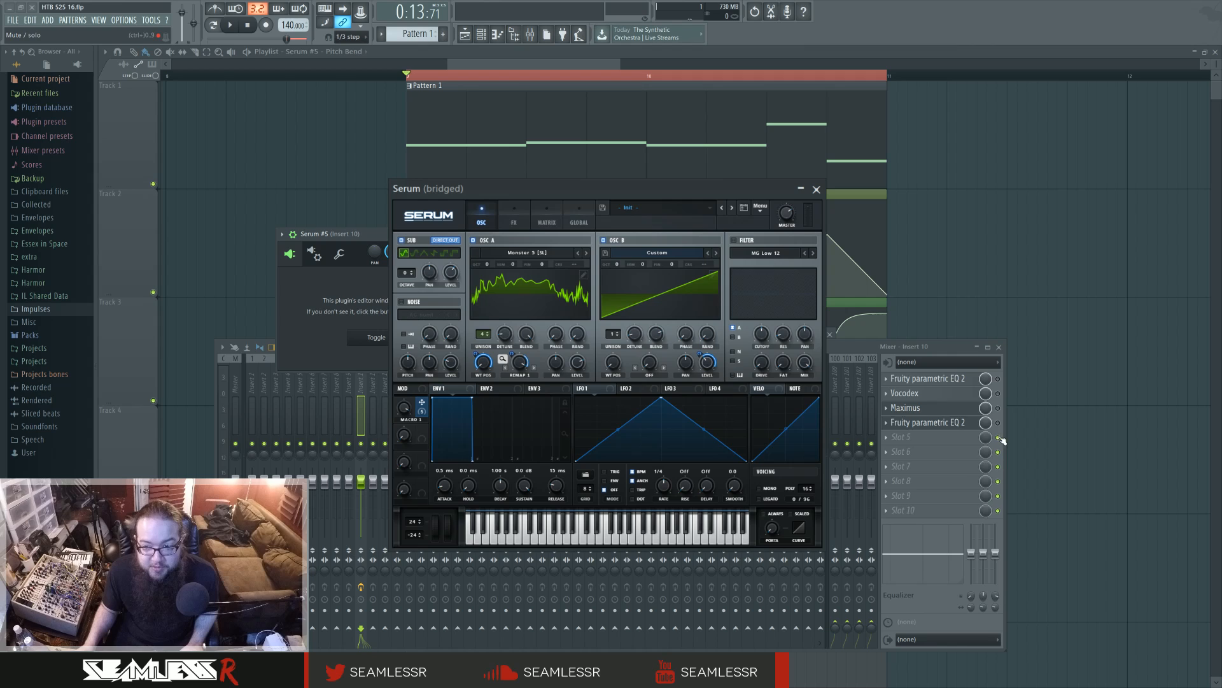
pyautogui.click(529, 218)
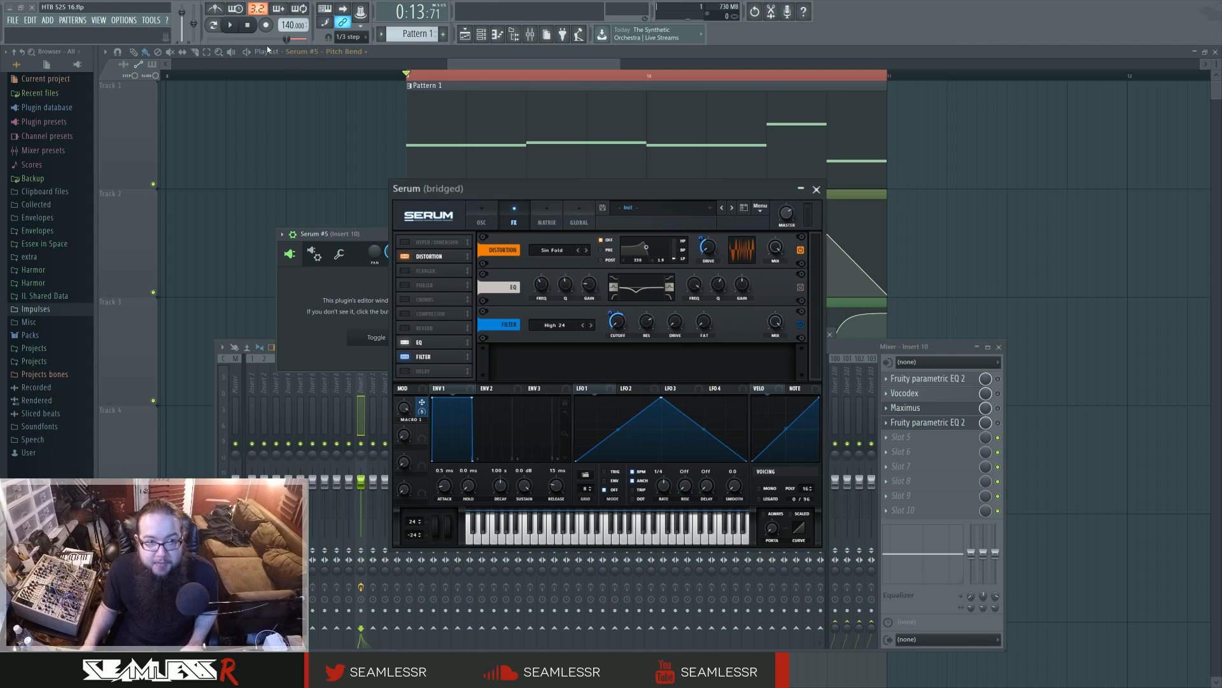
pyautogui.click(230, 25)
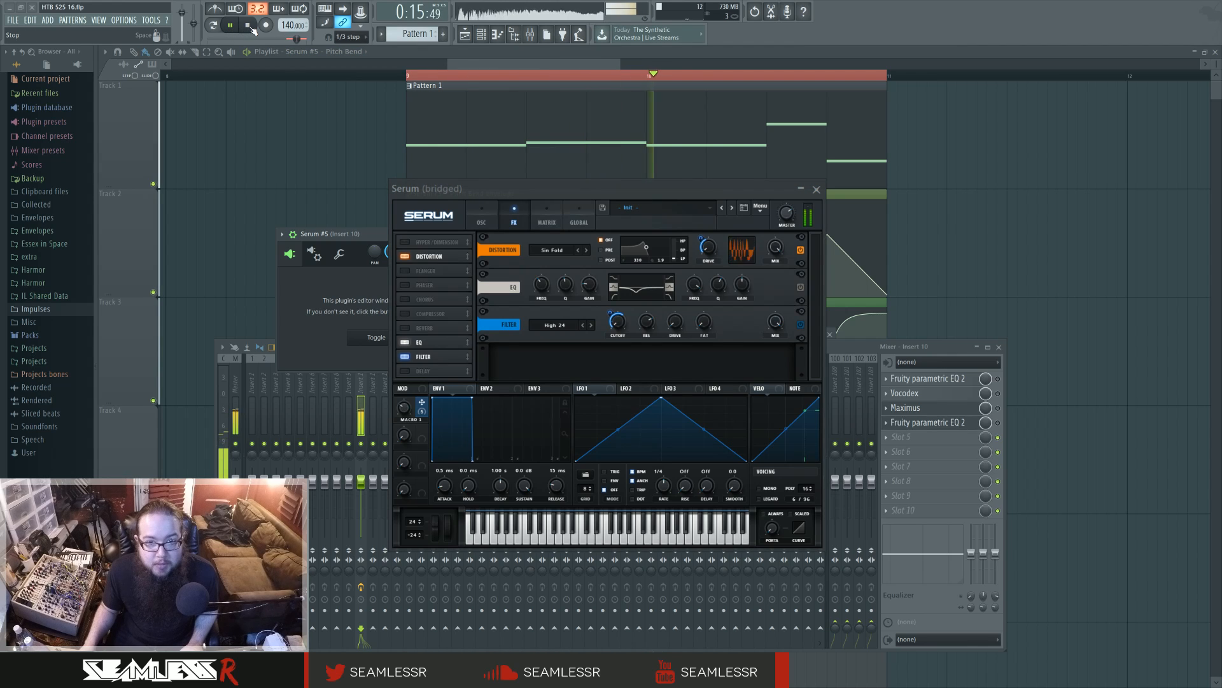
pyautogui.click(248, 26)
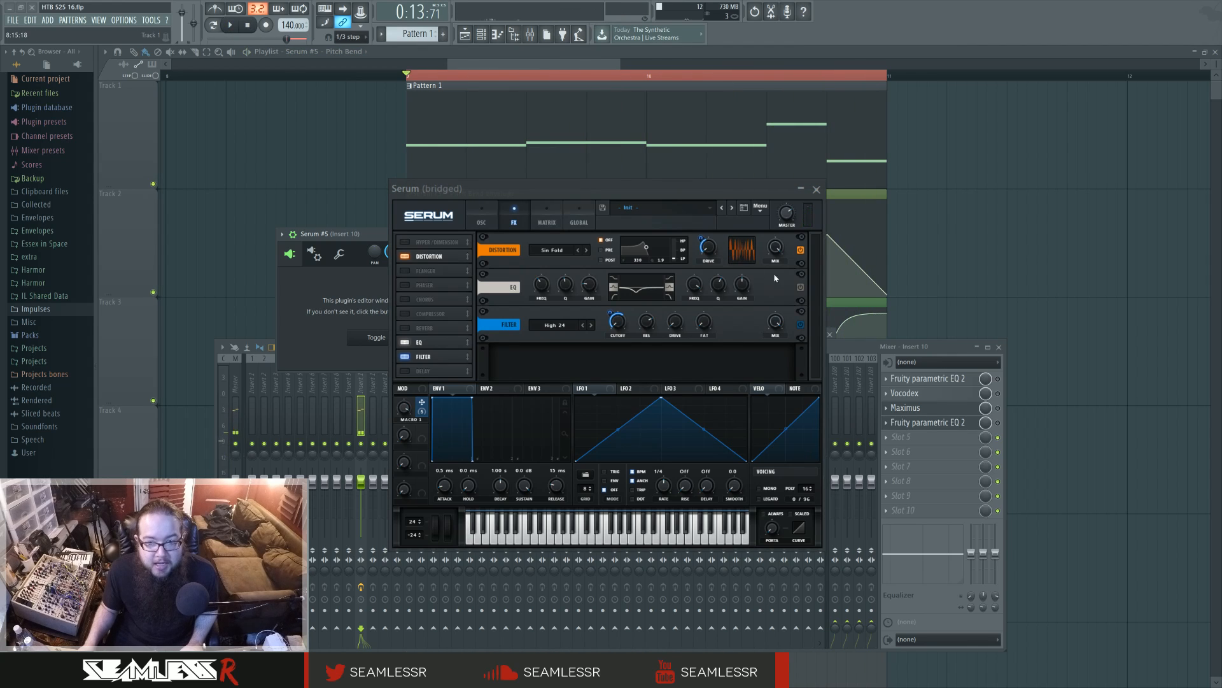
# Re-enable Serum's EQ and the High 24 filter one at a time, playing the pattern after each change.
pyautogui.click(230, 25)
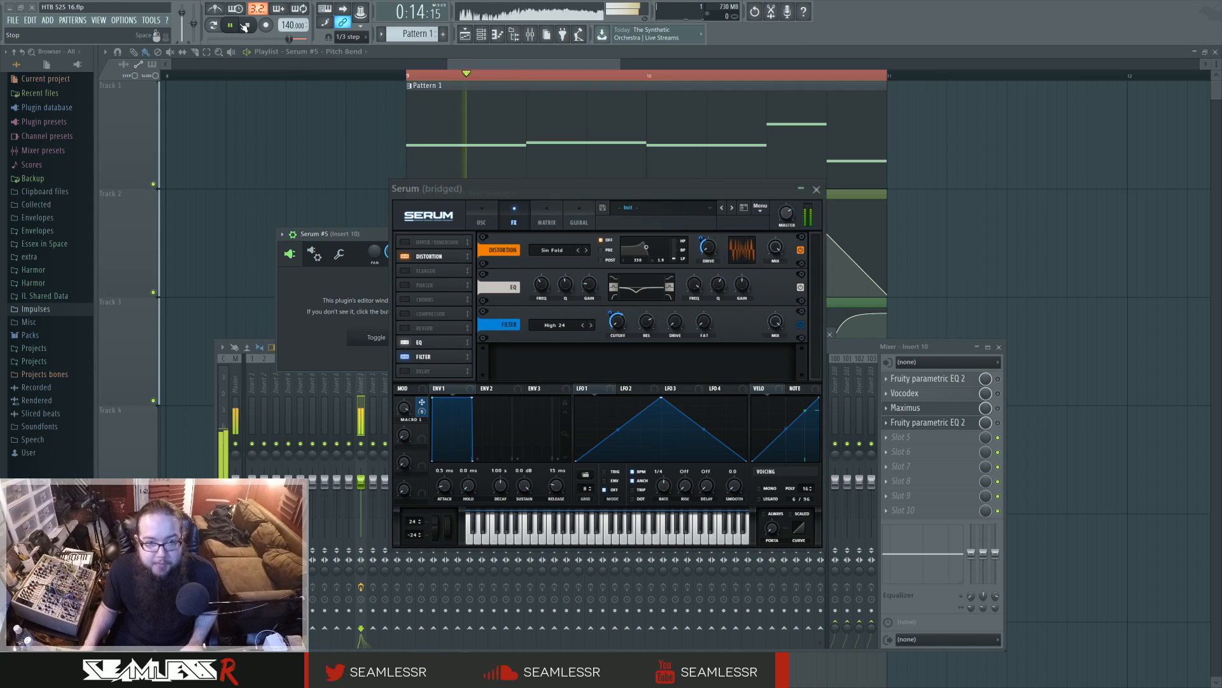
pyautogui.click(247, 28)
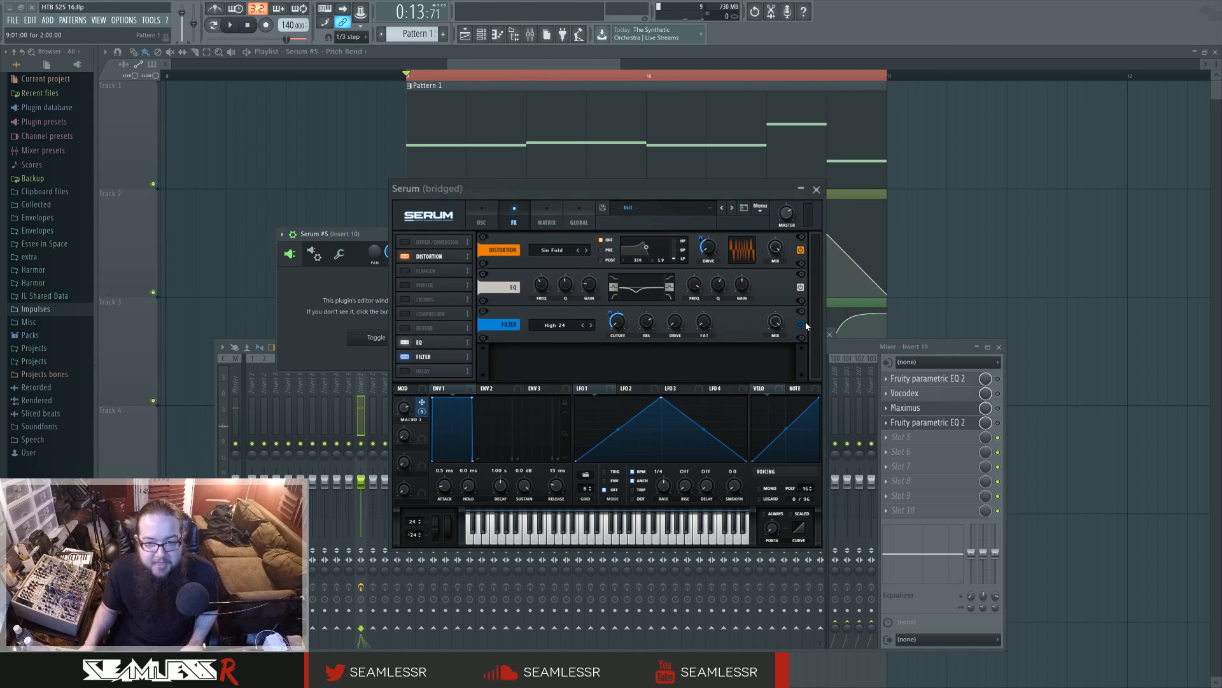
pyautogui.press('space')
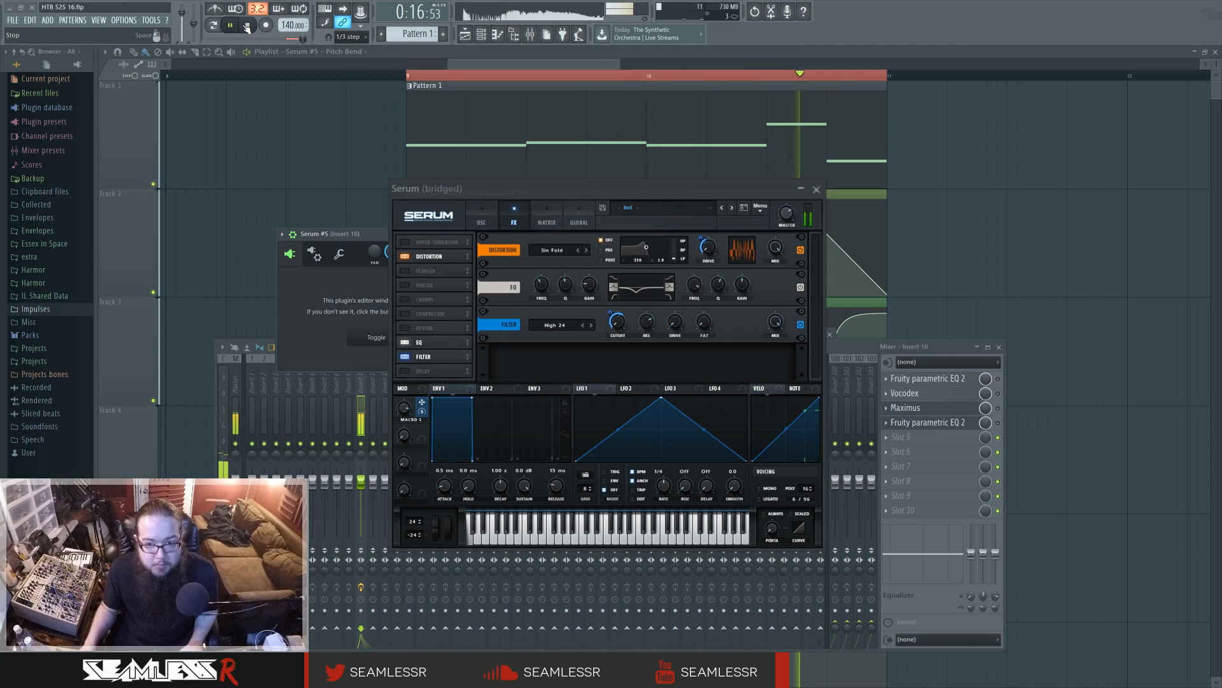
pyautogui.press('space')
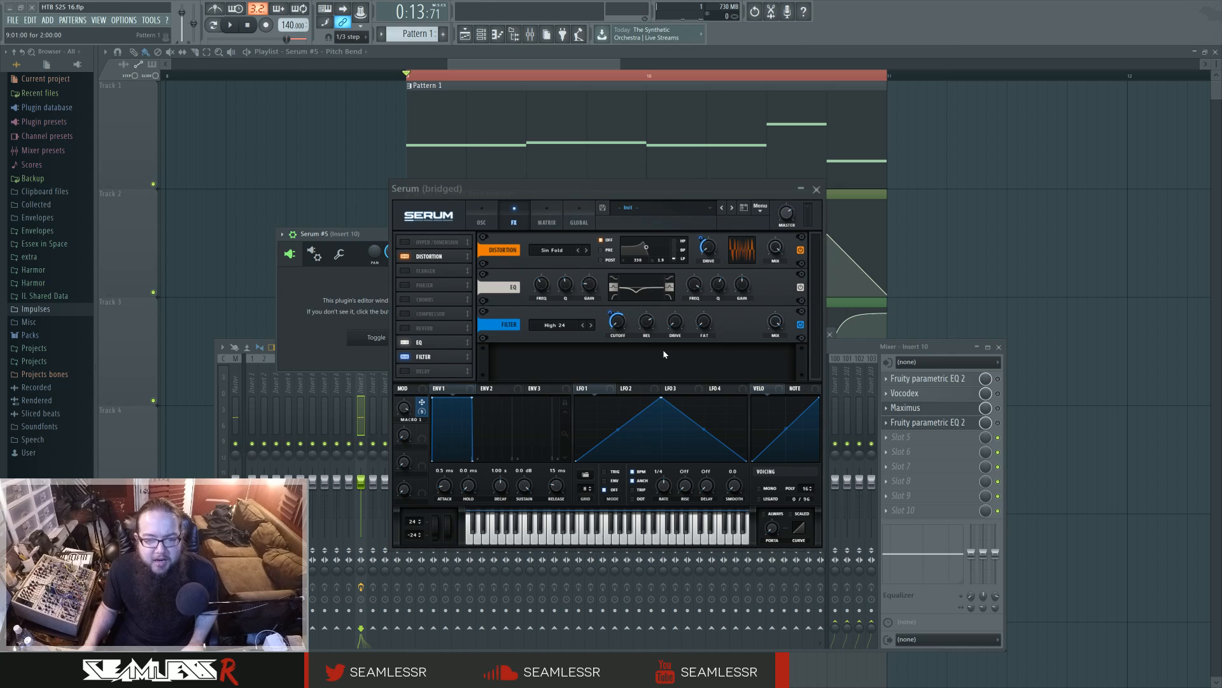
# Review Serum's oscillator and effects pages, and check the first Fruity parametric EQ 2 on Insert 10 before closing it.
pyautogui.click(482, 220)
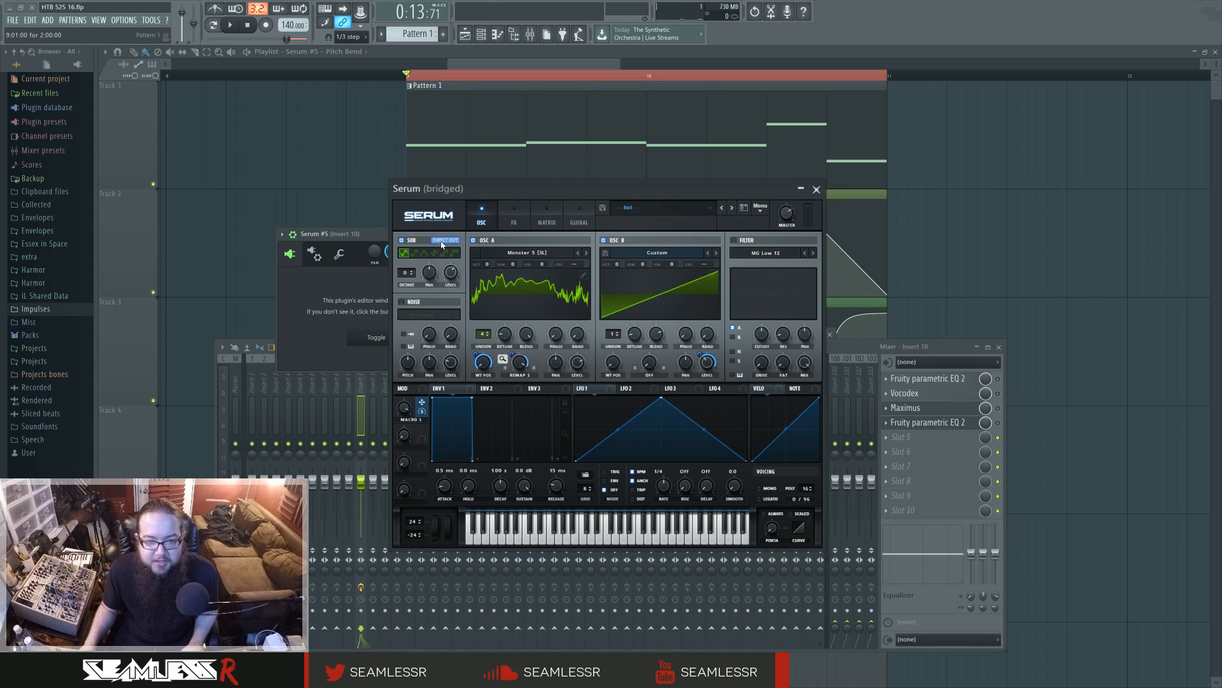
pyautogui.click(514, 220)
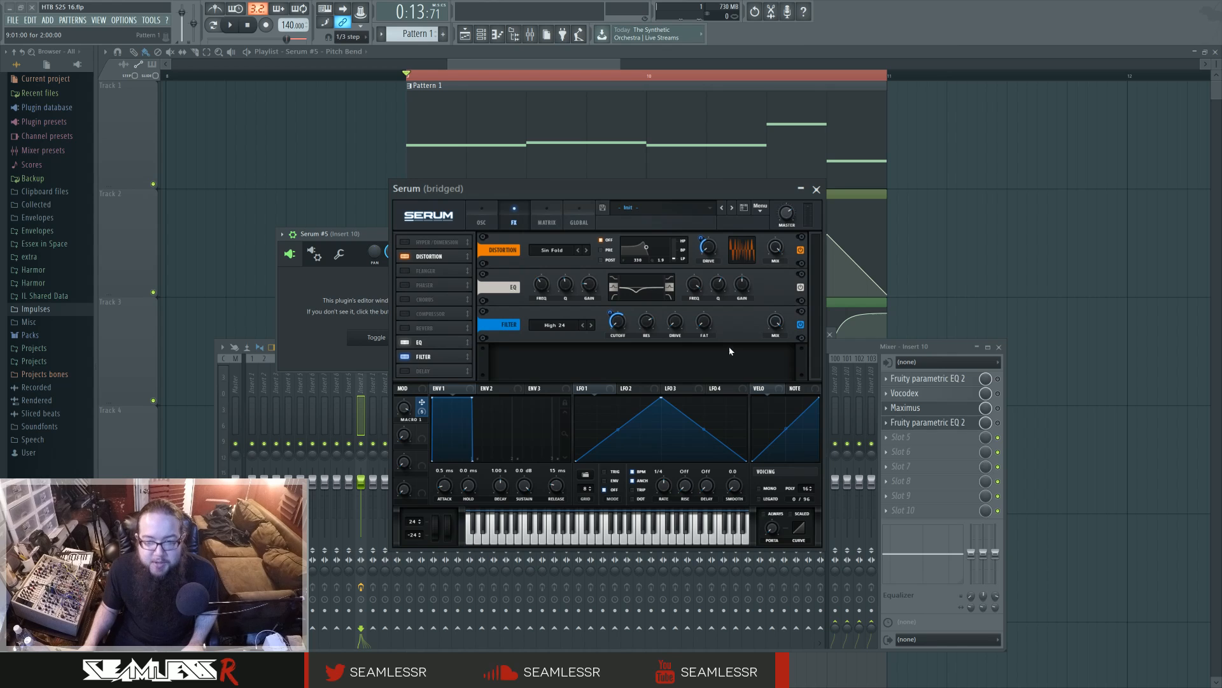
pyautogui.click(923, 378)
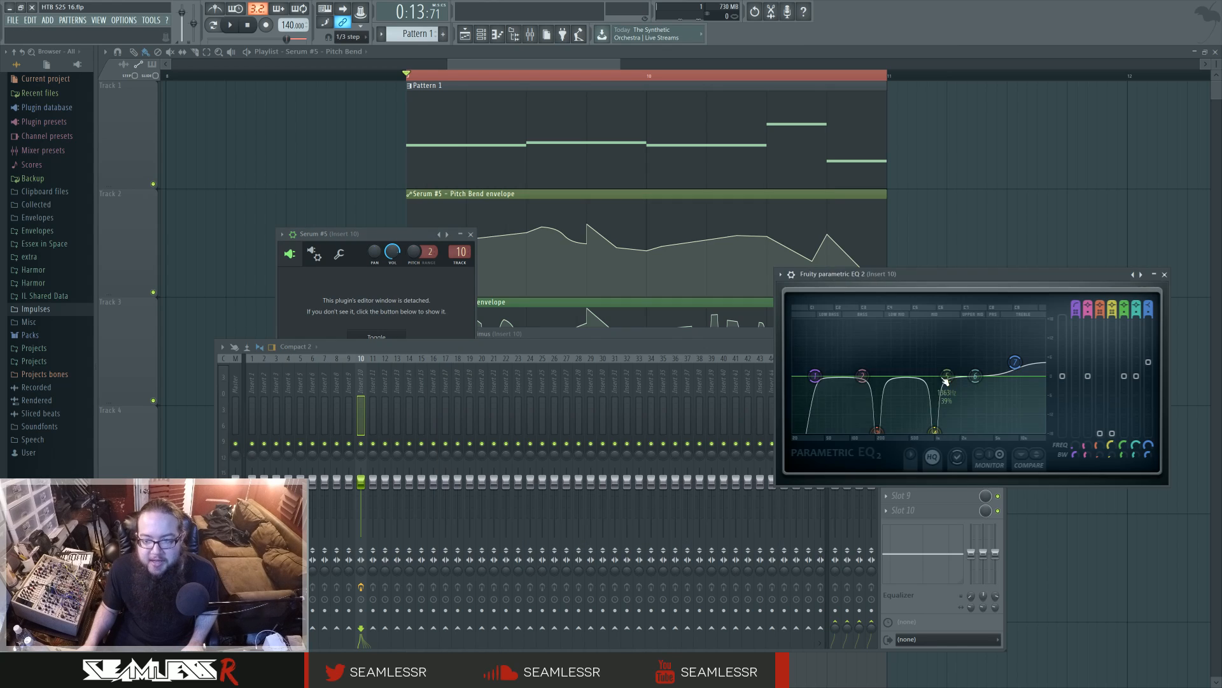
pyautogui.click(1166, 276)
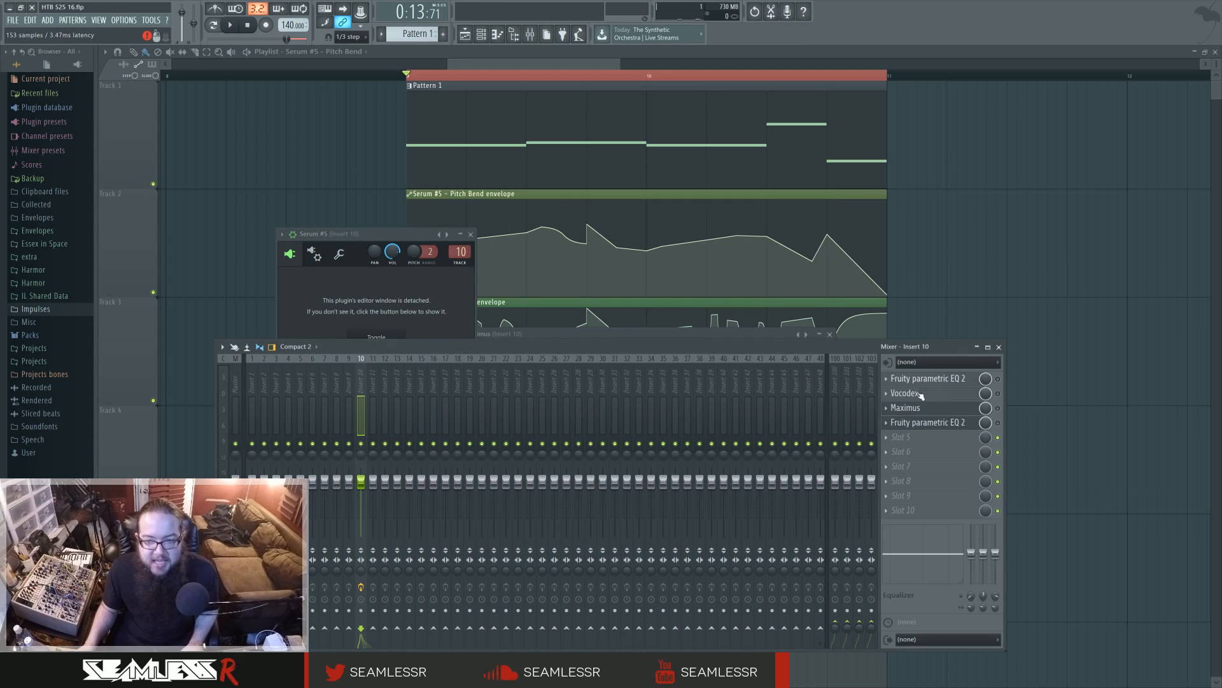
# Bring back the Serum editor and inspect the available distortion modes on the effects page, keeping Sin Fold.
pyautogui.click(314, 253)
pyautogui.click(290, 254)
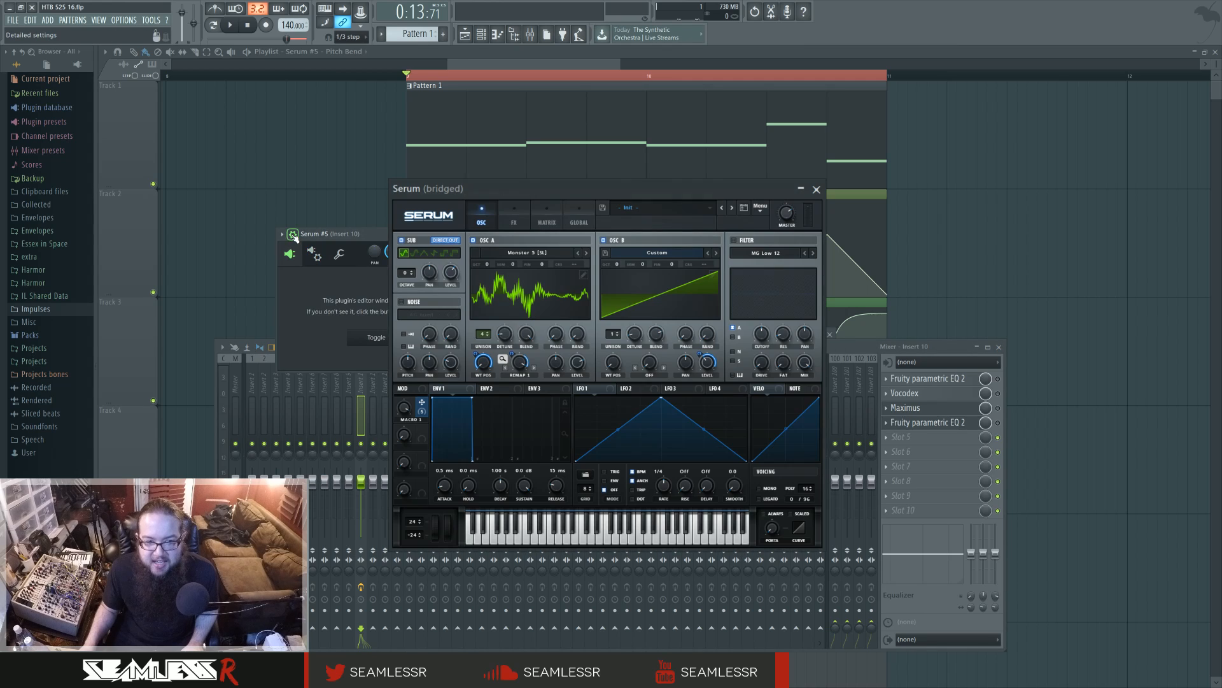
pyautogui.click(293, 234)
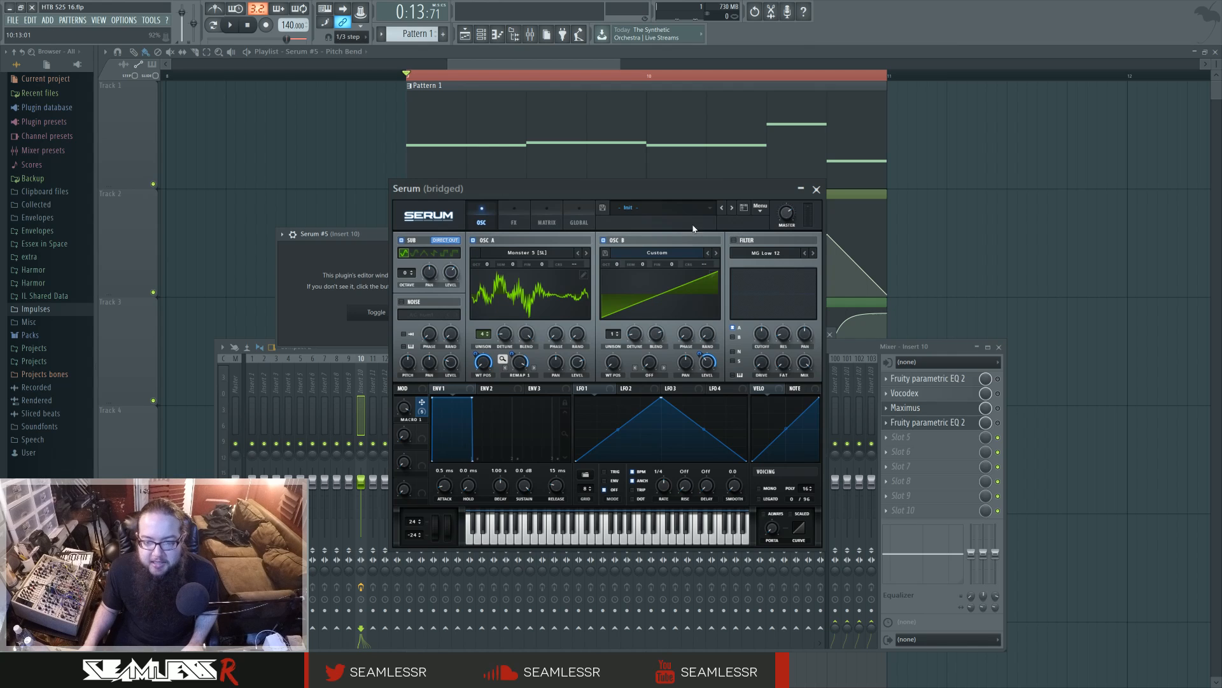
pyautogui.click(514, 218)
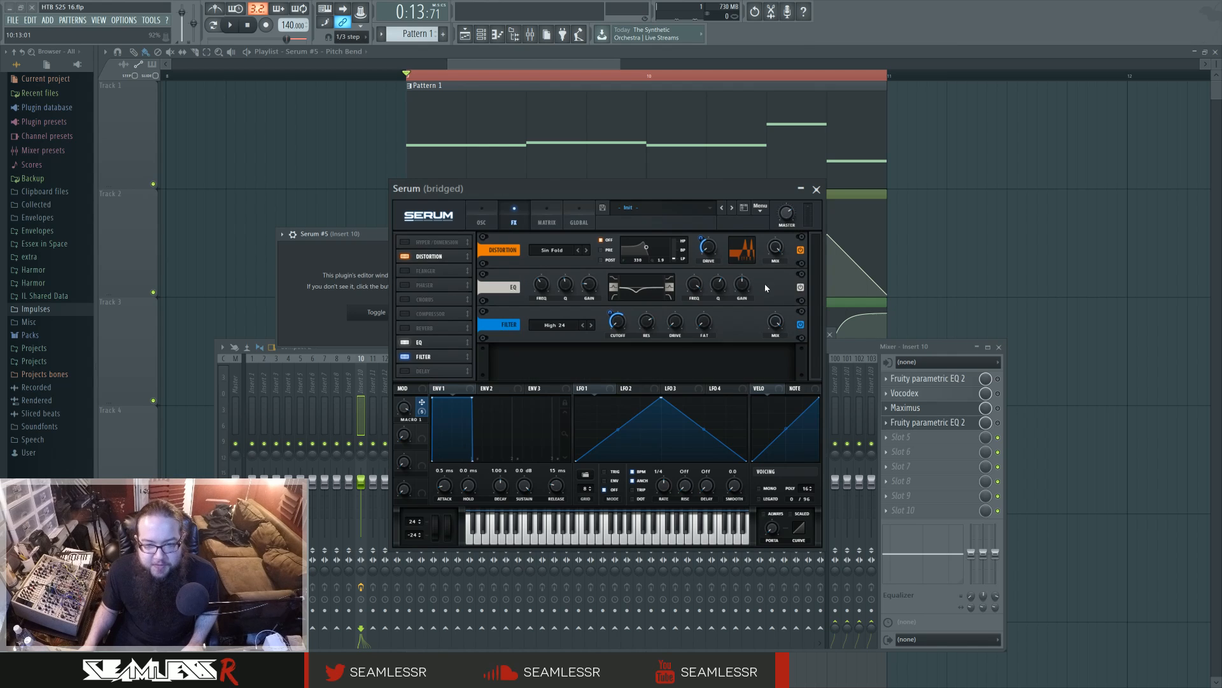
pyautogui.click(552, 250)
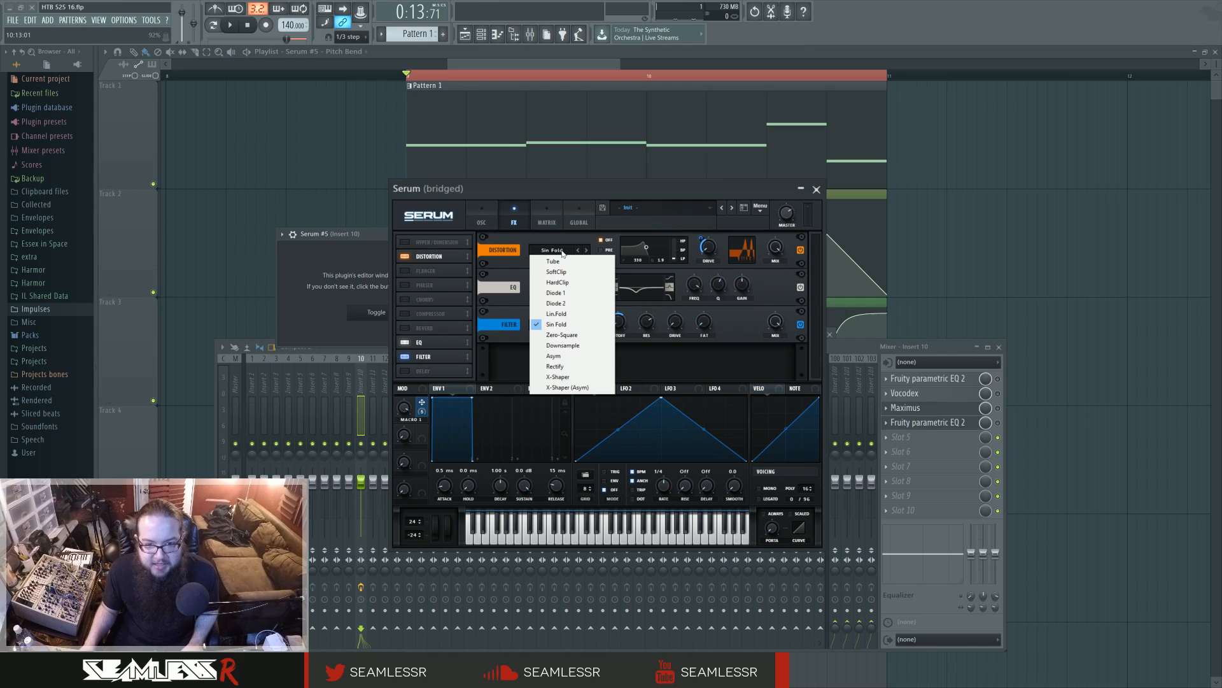
pyautogui.click(564, 247)
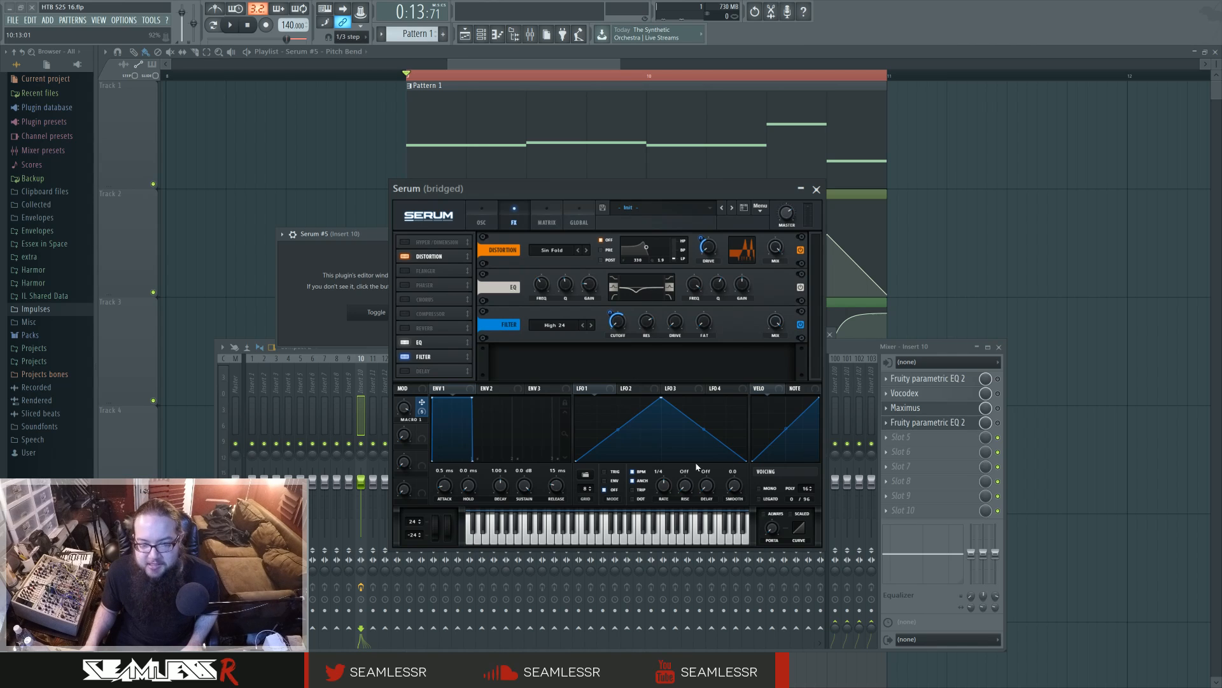
# Examine the Macro 1 routings in Serum's modulation matrix, comparing them with the oscillator, effects and global pages.
pyautogui.click(483, 210)
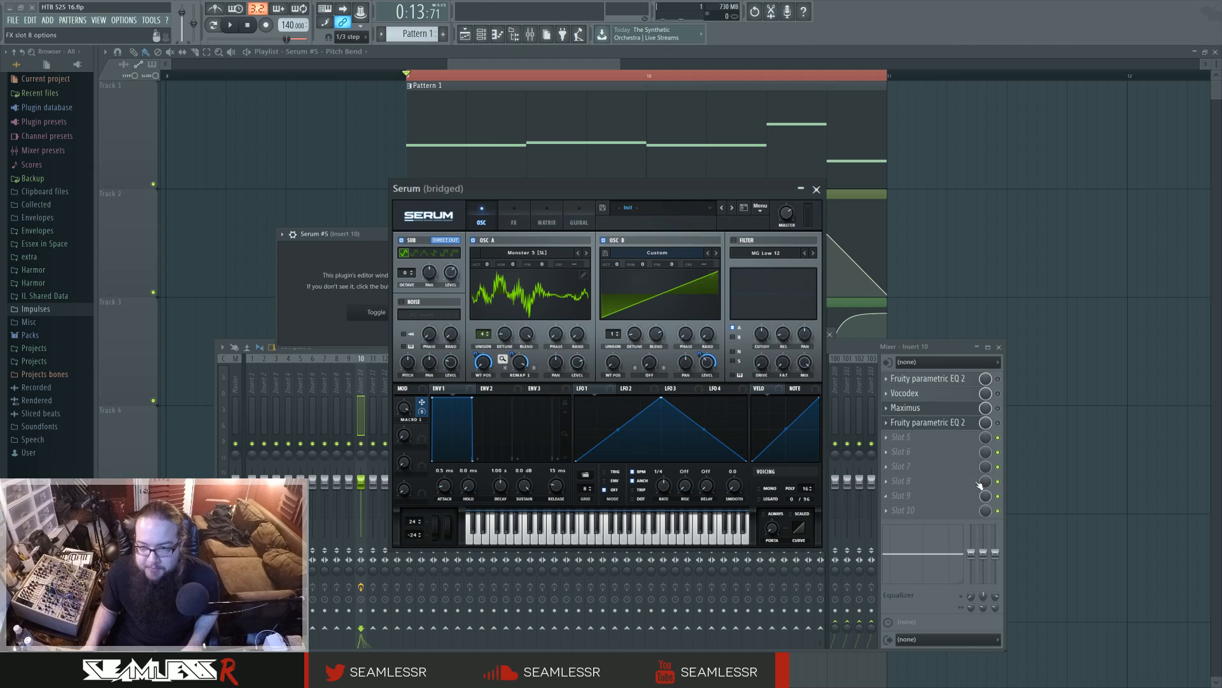
pyautogui.click(551, 216)
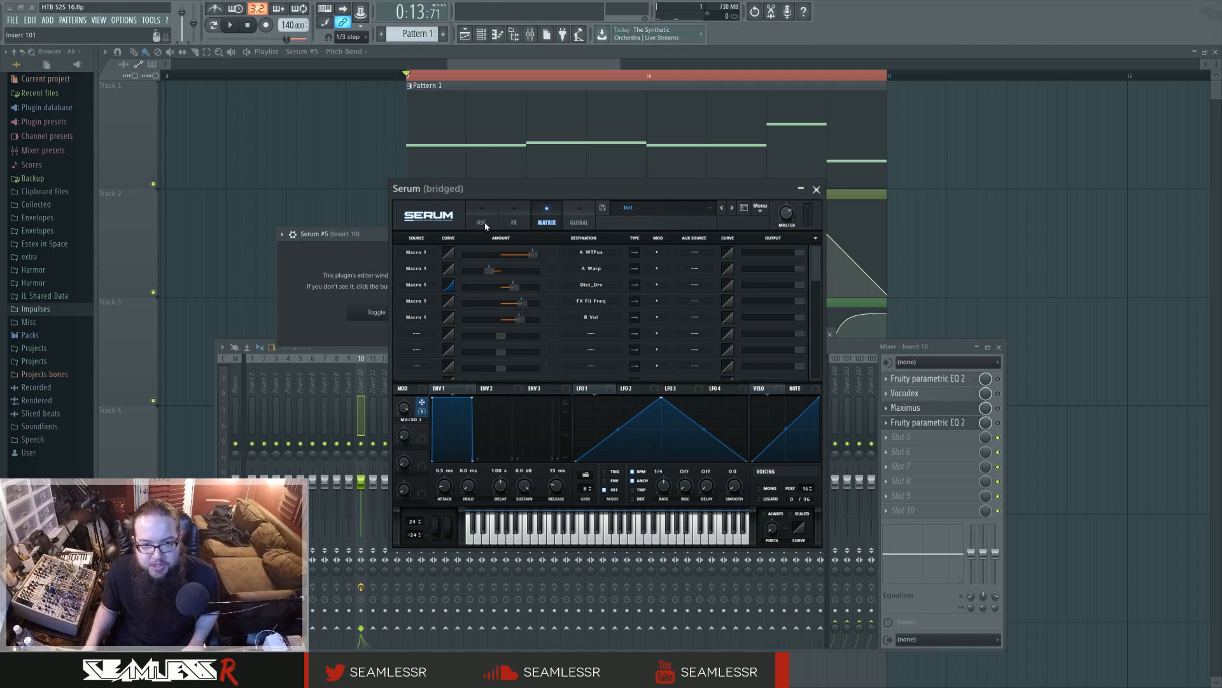
pyautogui.click(514, 223)
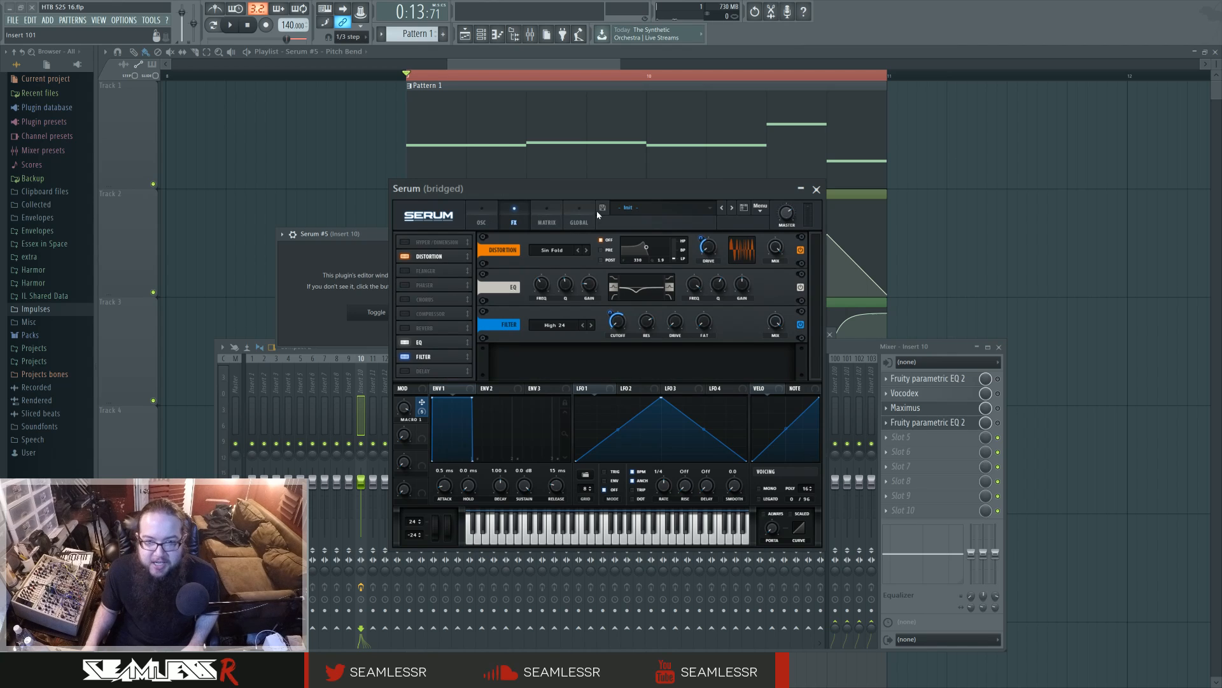
pyautogui.click(579, 216)
pyautogui.click(545, 214)
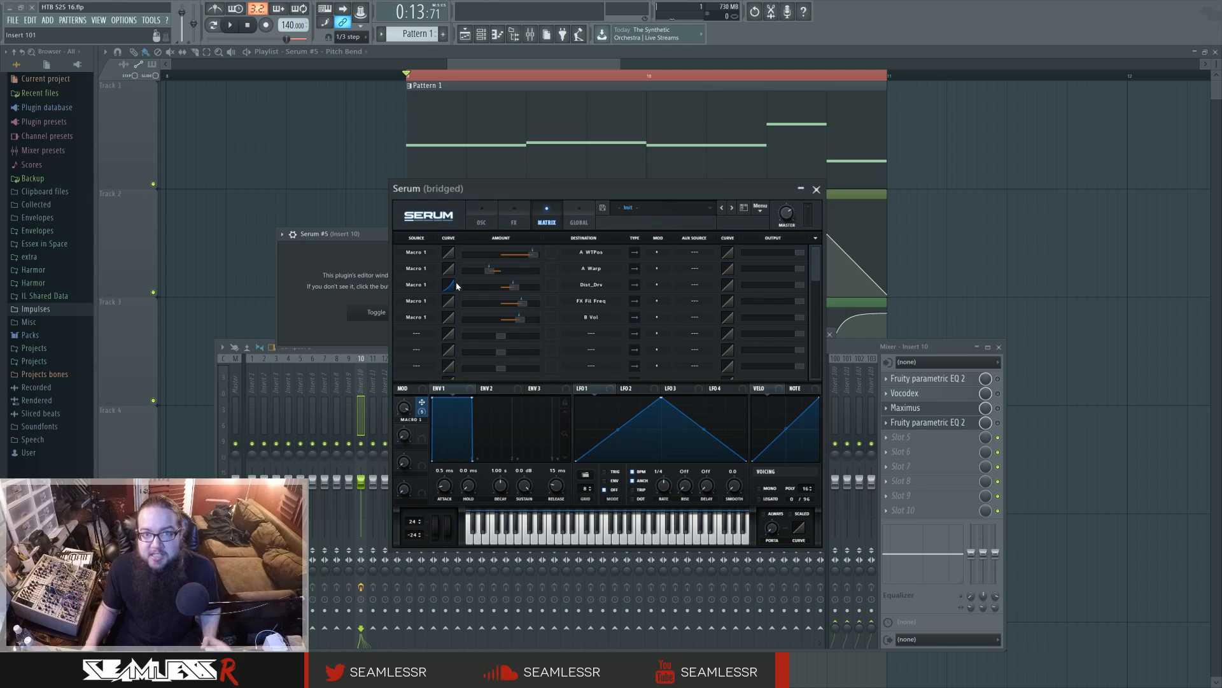
pyautogui.click(482, 216)
pyautogui.click(514, 216)
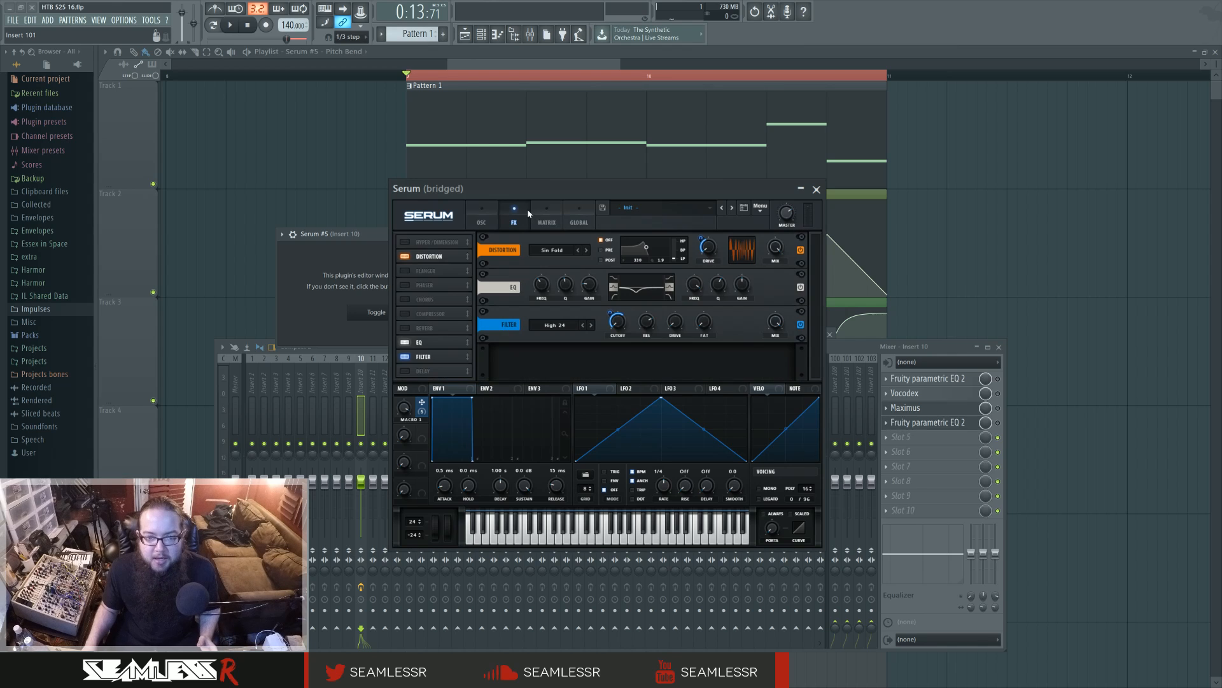
pyautogui.click(546, 216)
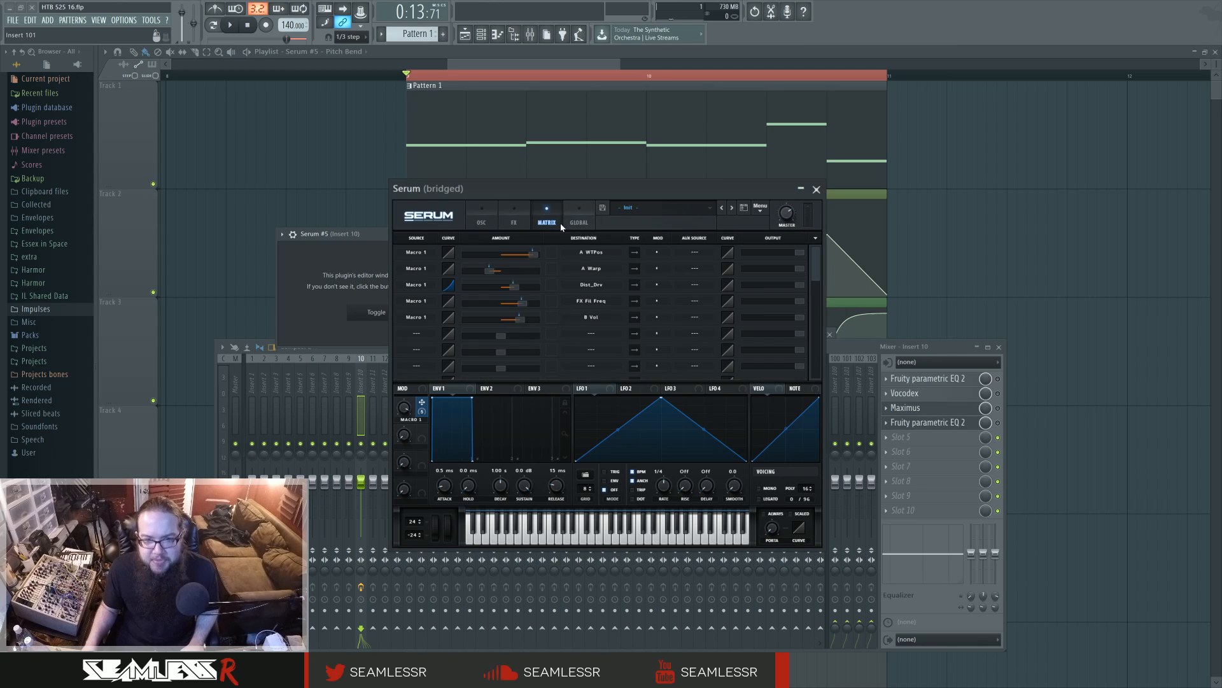
# Review the first Fruity parametric EQ 2 on Insert 10, open Vocodex, and play the pattern through it.
pyautogui.click(946, 379)
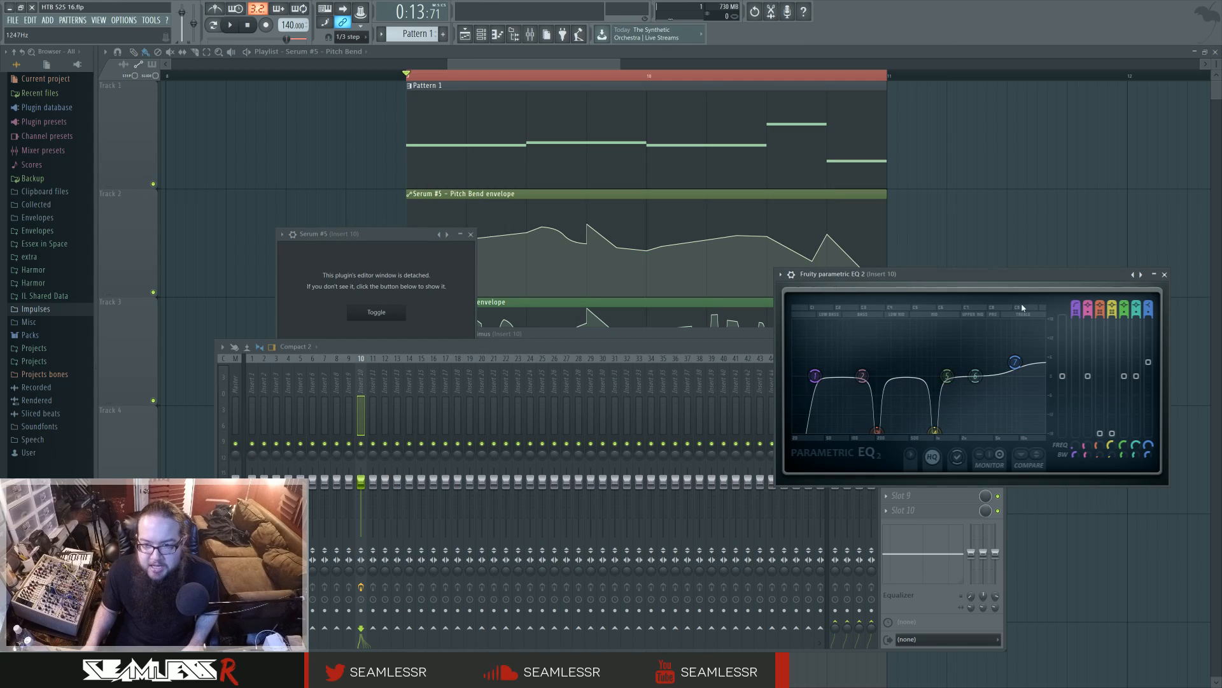
pyautogui.moveTo(962, 276); pyautogui.dragTo(655, 273)
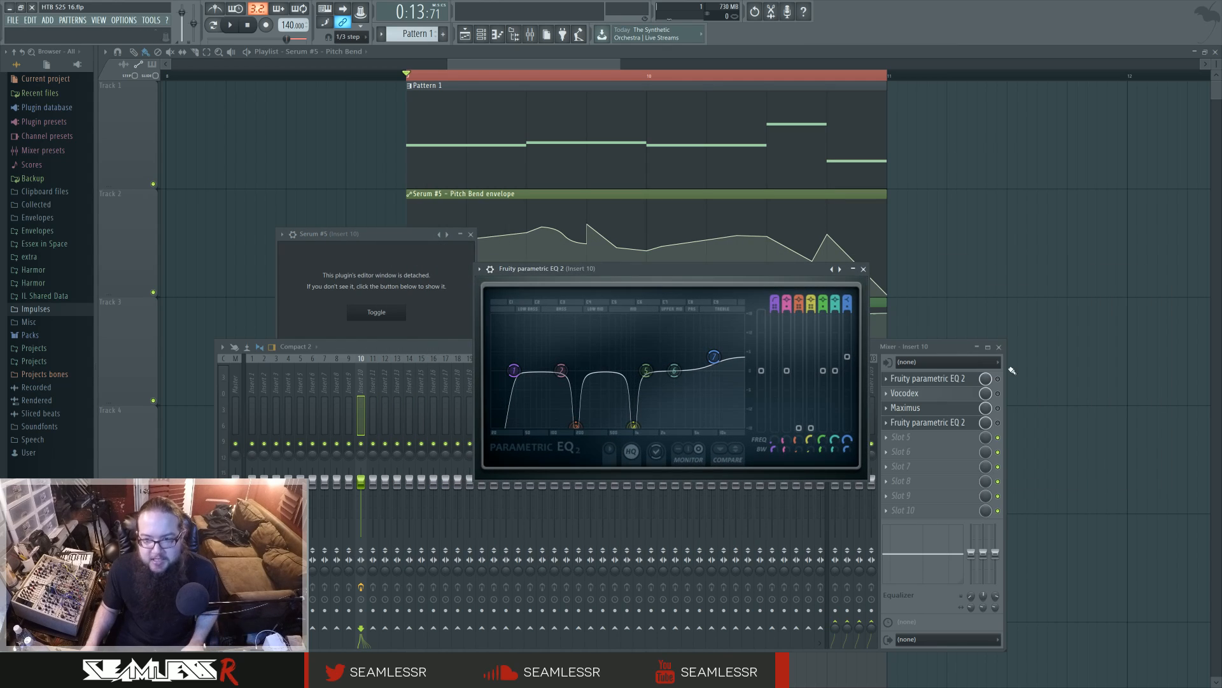
pyautogui.click(930, 394)
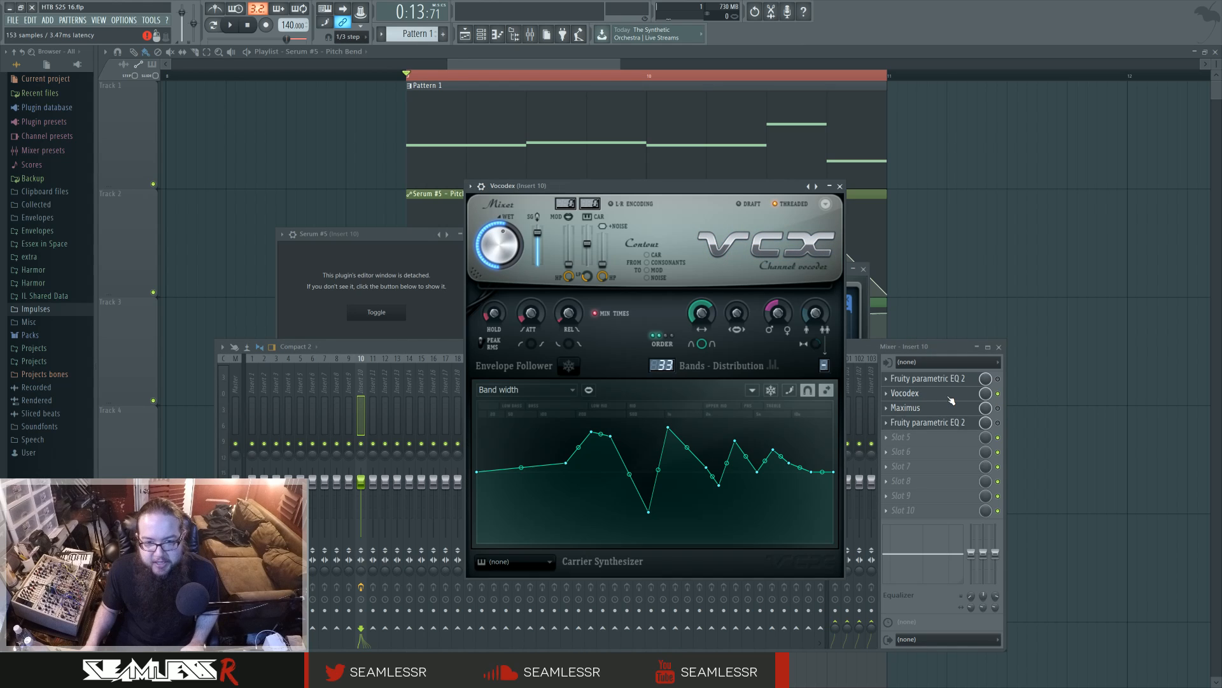
pyautogui.press('space')
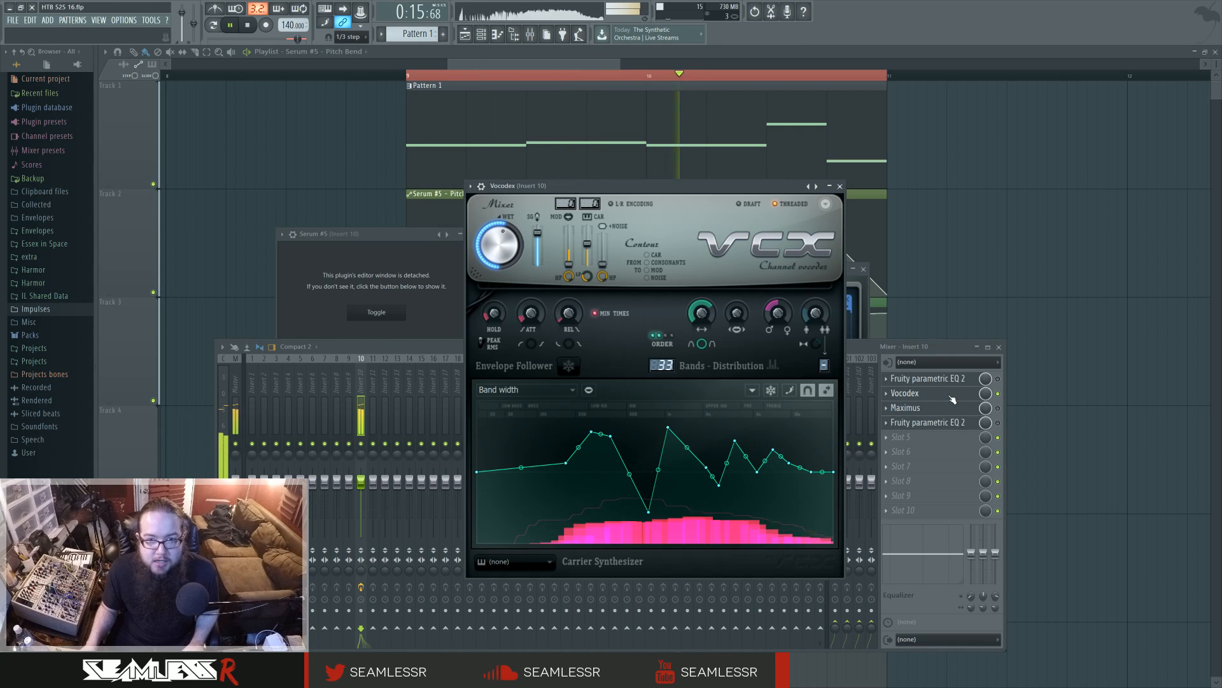
pyautogui.press('space')
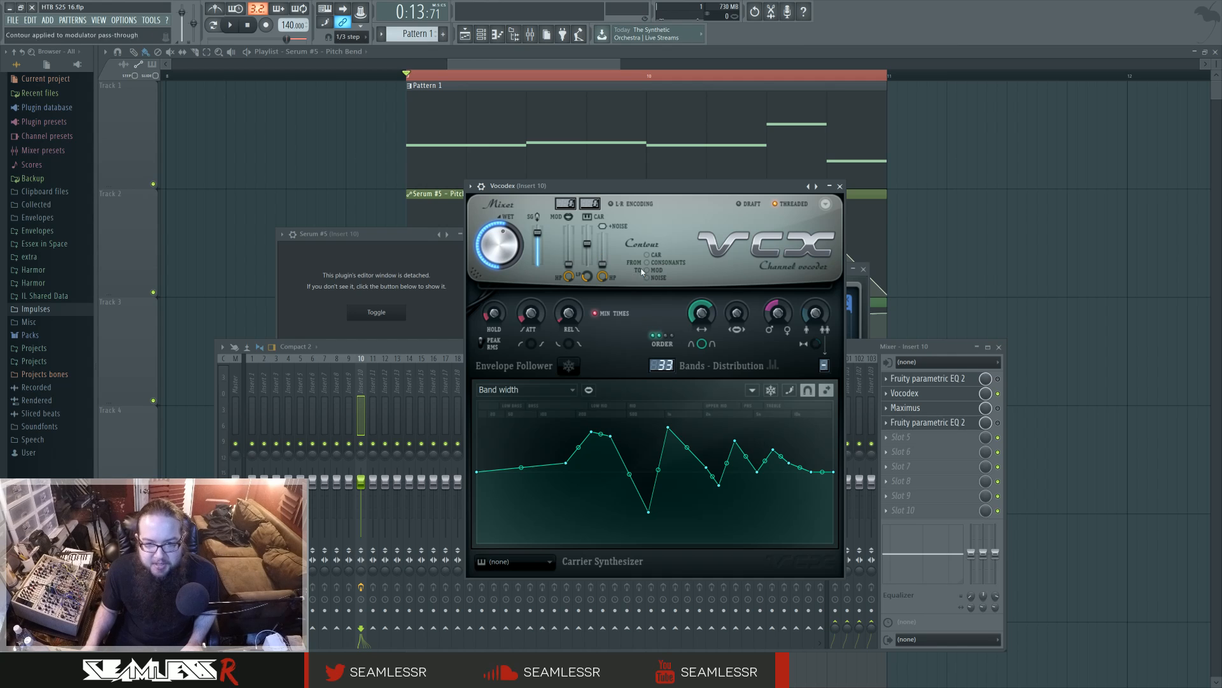
# Raise Vocodex's modulator pass-through level to demonstrate it, and return it to minimum.
pyautogui.moveTo(568, 264); pyautogui.dragTo(568, 233)
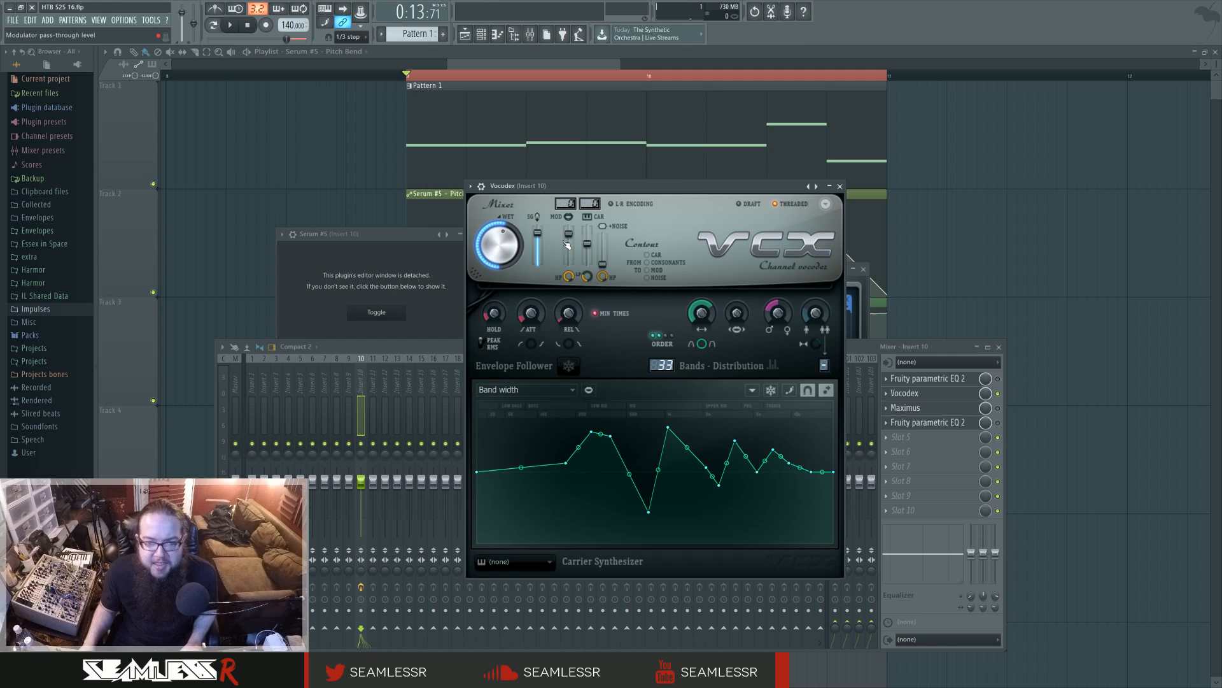
pyautogui.moveTo(569, 242)
pyautogui.mouseDown()
pyautogui.moveTo(569, 271)
pyautogui.moveTo(569, 239)
pyautogui.mouseUp()
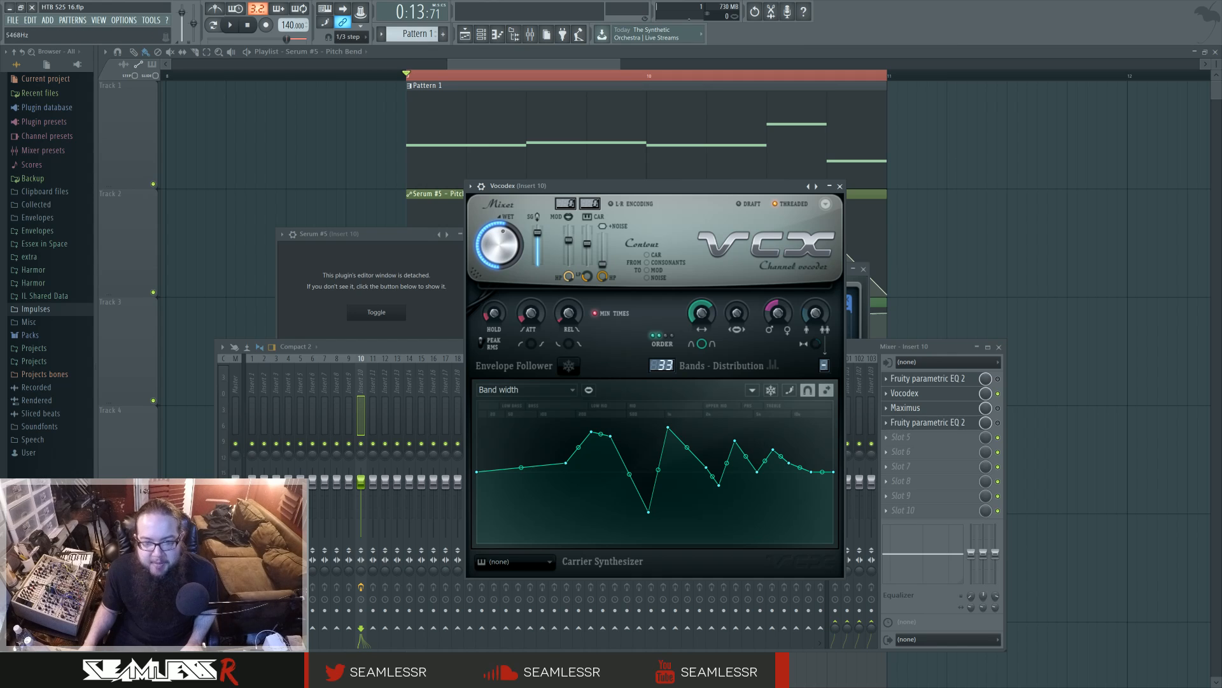
pyautogui.moveTo(570, 241); pyautogui.dragTo(569, 264)
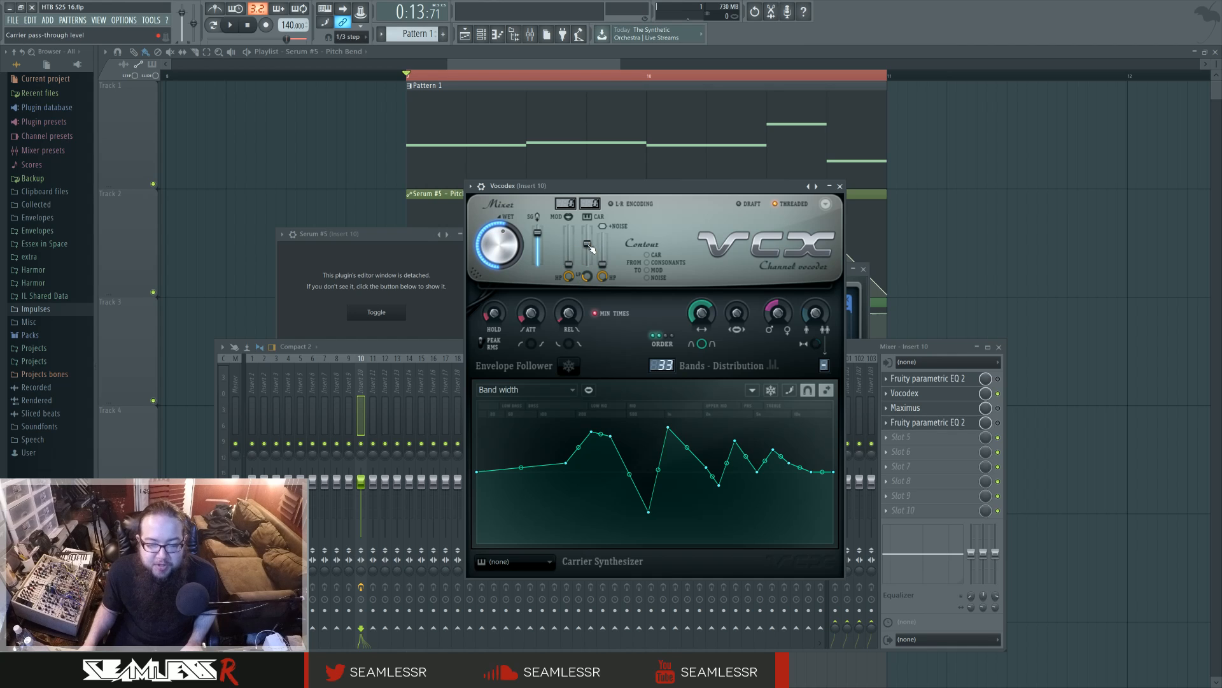
# Play the pattern while adjusting Vocodex's carrier pass-through level to about -5.8 dB.
pyautogui.press('space')
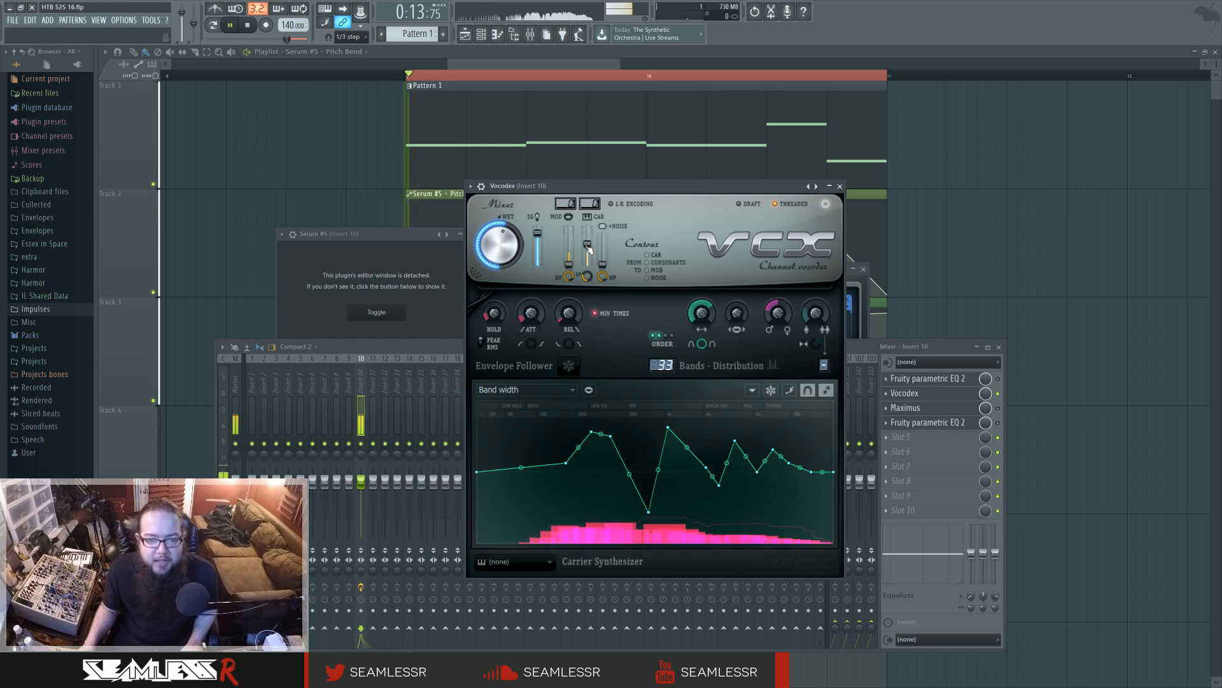
pyautogui.moveTo(588, 244)
pyautogui.mouseDown()
pyautogui.moveTo(590, 264)
pyautogui.moveTo(589, 227)
pyautogui.moveTo(589, 245)
pyautogui.mouseUp()
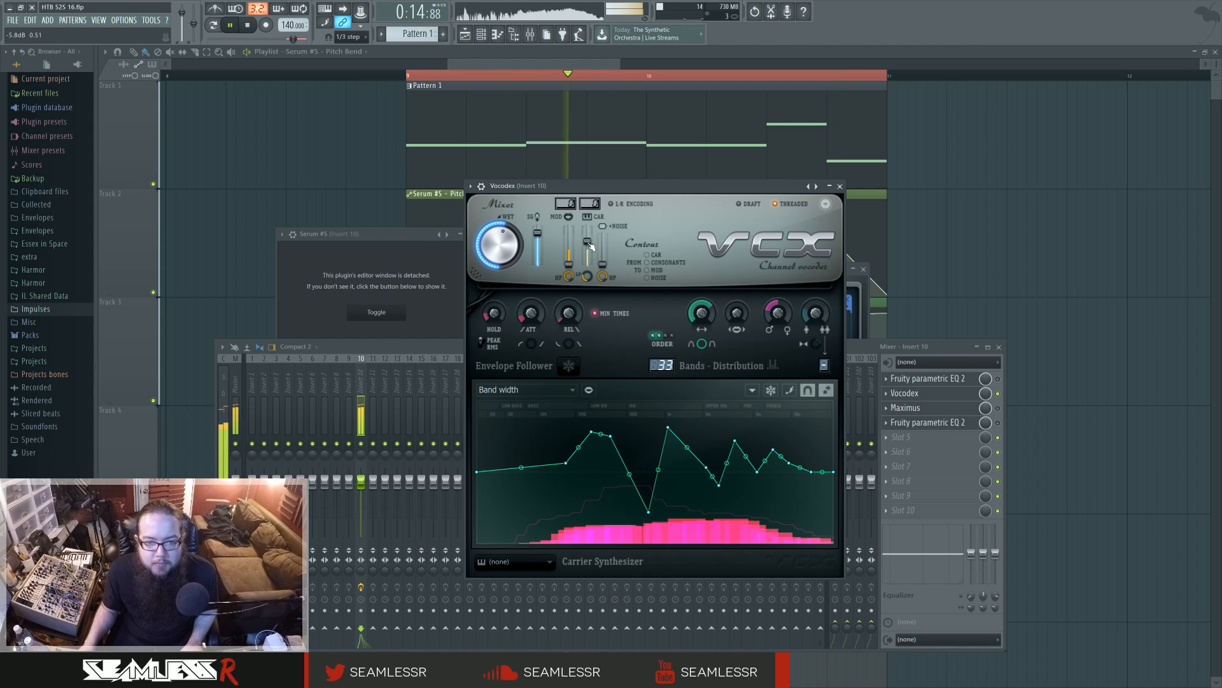
pyautogui.press('space')
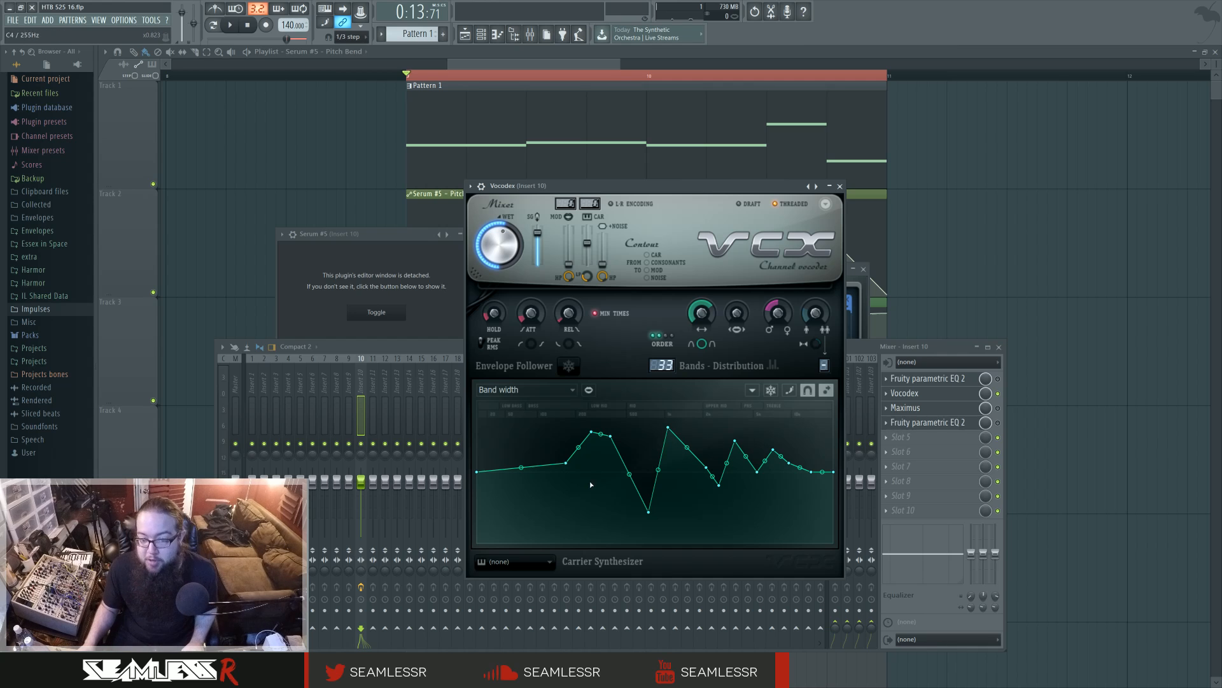
# During playback, drop the Vocodex band width curve's first point to minimum, shift its other points toward lower frequencies, and return the first point to centre.
pyautogui.press('space')
pyautogui.moveTo(478, 471); pyautogui.dragTo(478, 545)
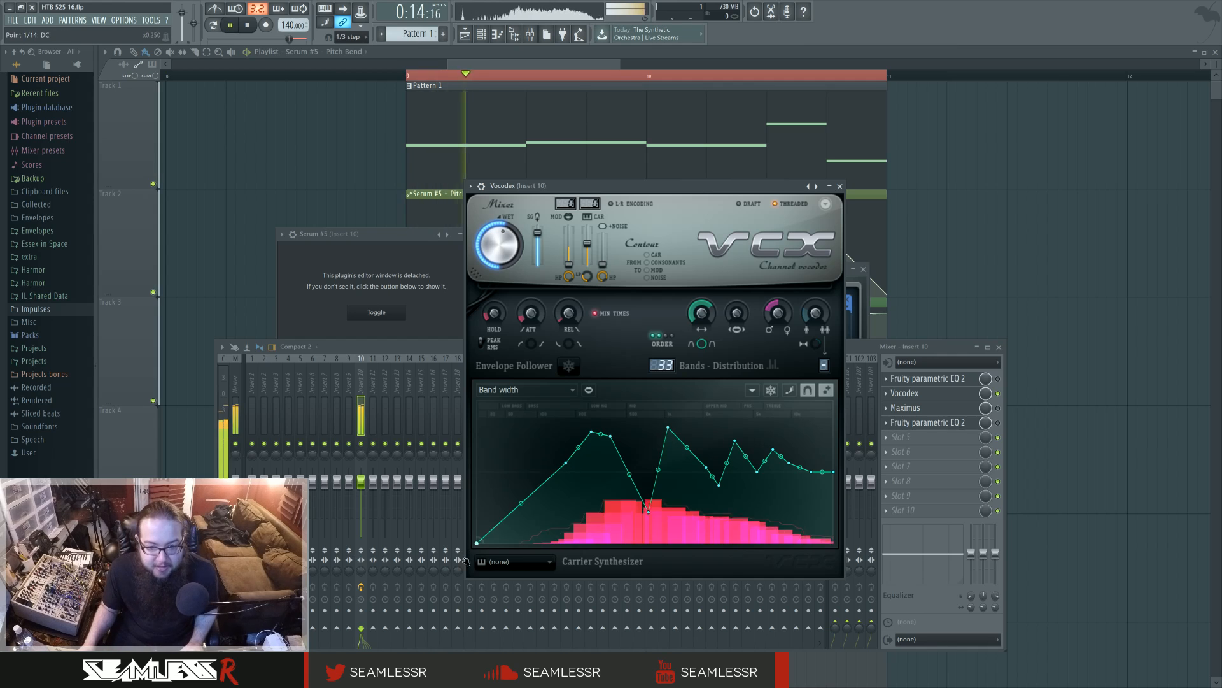
pyautogui.moveTo(566, 464)
pyautogui.mouseDown()
pyautogui.moveTo(567, 540)
pyautogui.moveTo(589, 545)
pyautogui.moveTo(558, 542)
pyautogui.moveTo(558, 473)
pyautogui.mouseUp()
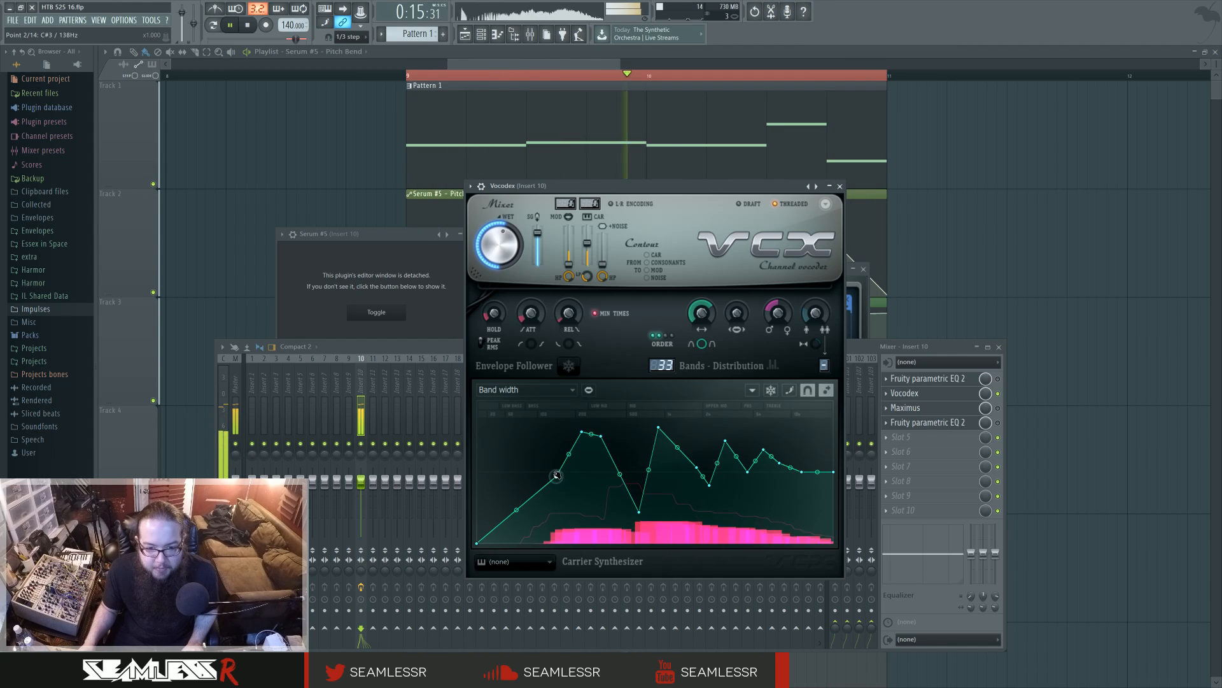
pyautogui.moveTo(482, 542); pyautogui.dragTo(546, 475)
pyautogui.press('space')
pyautogui.press('space')
pyautogui.press('space')
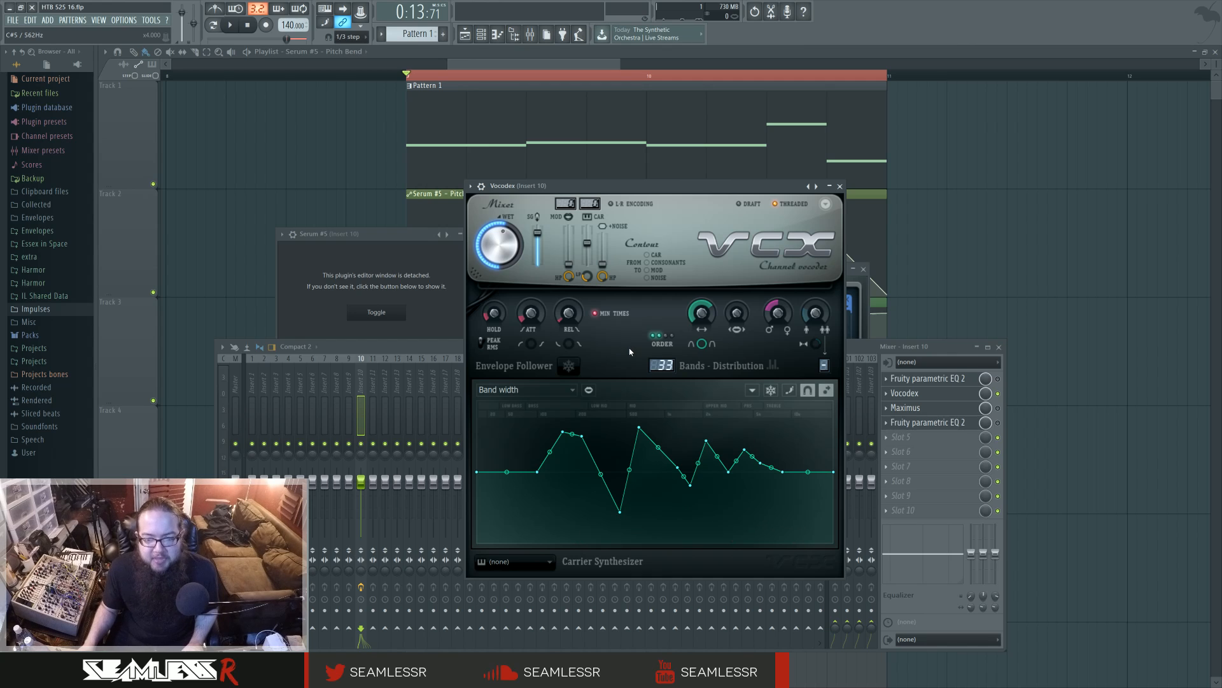
# Copy Vocodex's global band width value, vary the band width while the pattern plays, and paste the copied value back.
pyautogui.rightClick(705, 325)
pyautogui.click(756, 433)
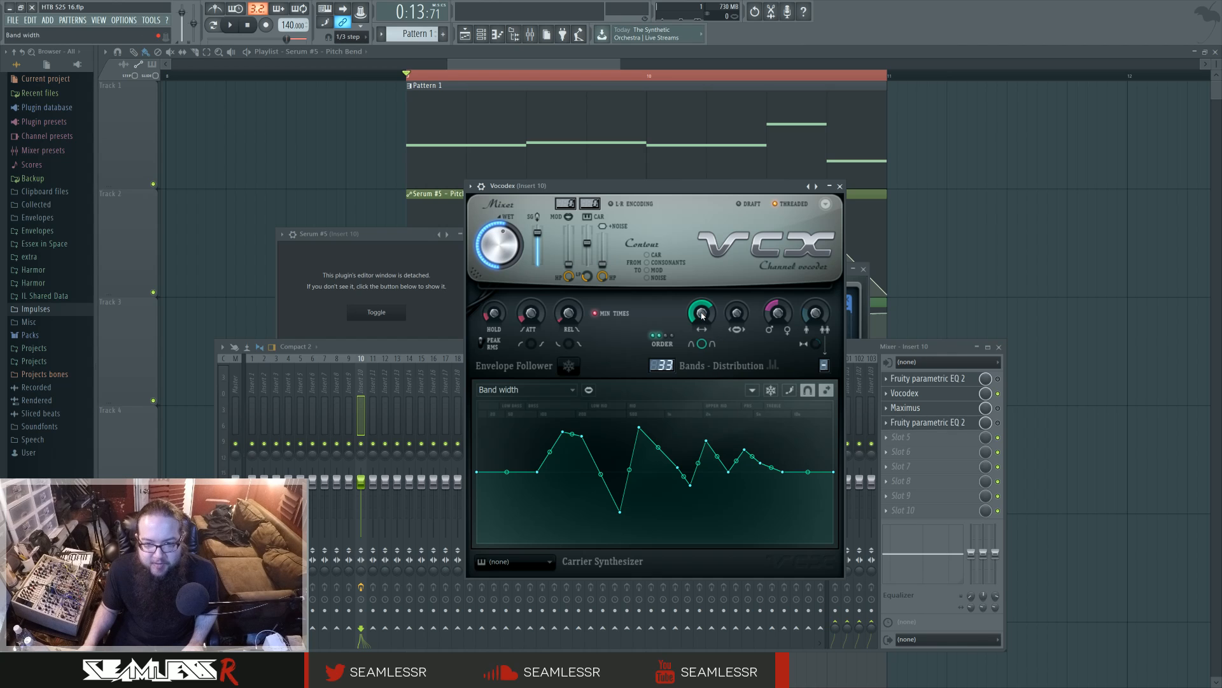
pyautogui.press('space')
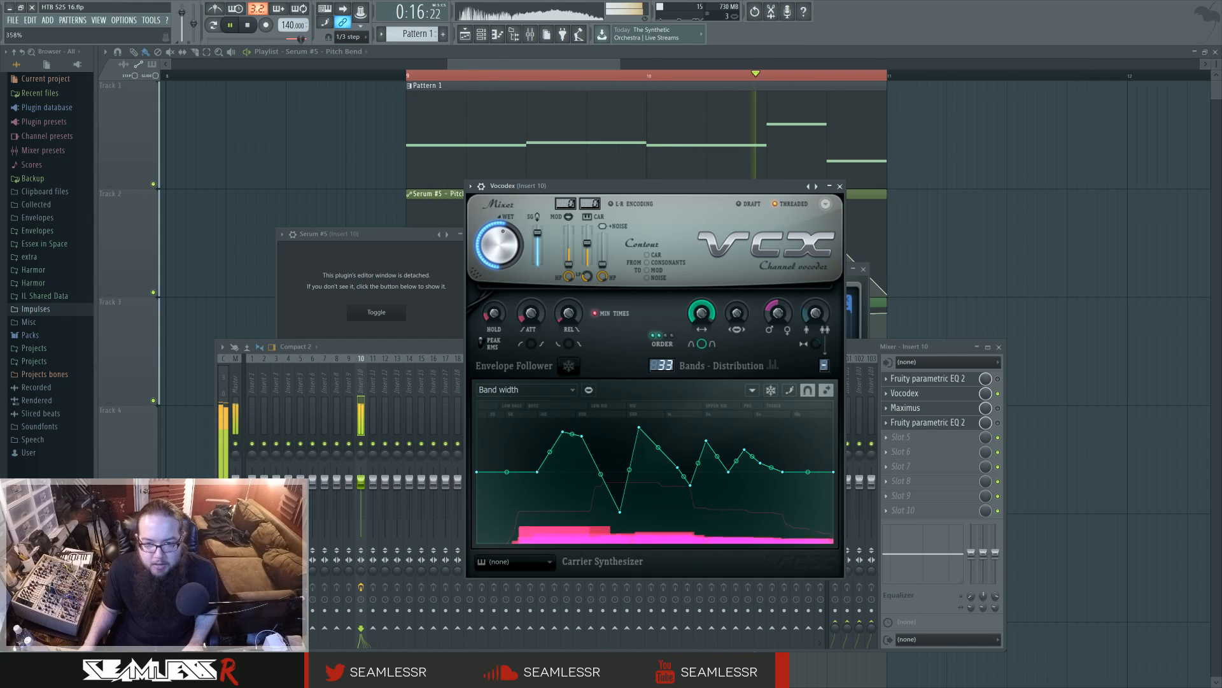
pyautogui.rightClick(702, 312)
pyautogui.click(736, 422)
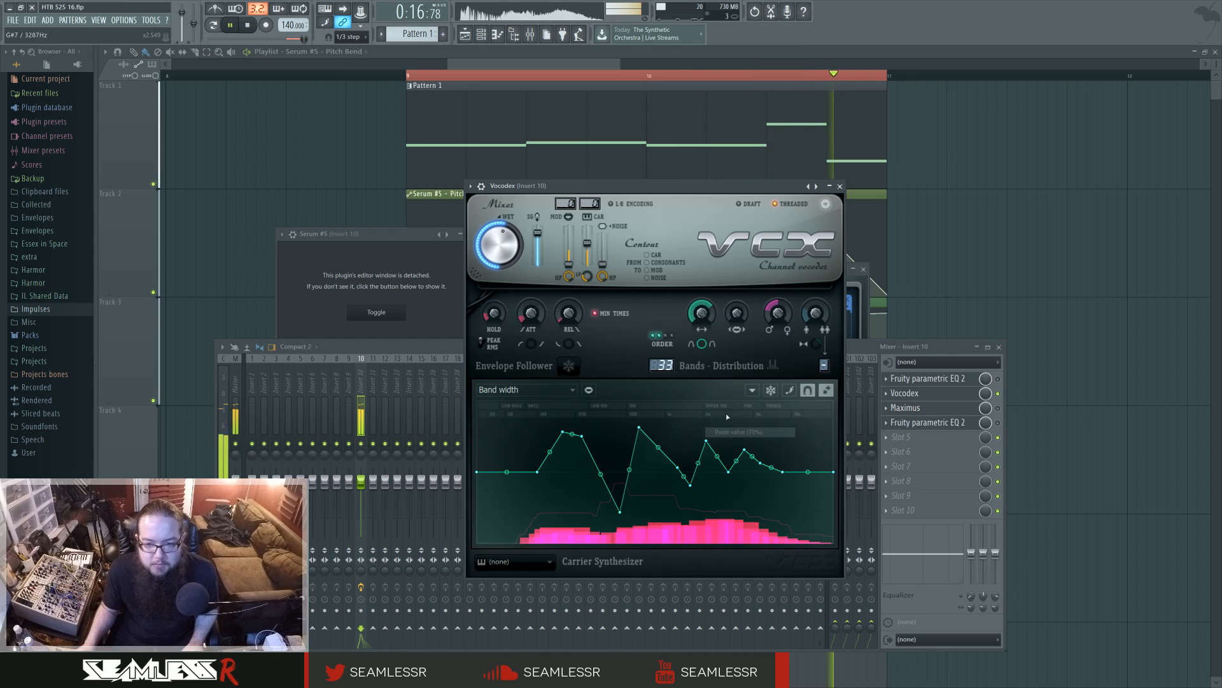
pyautogui.press('space')
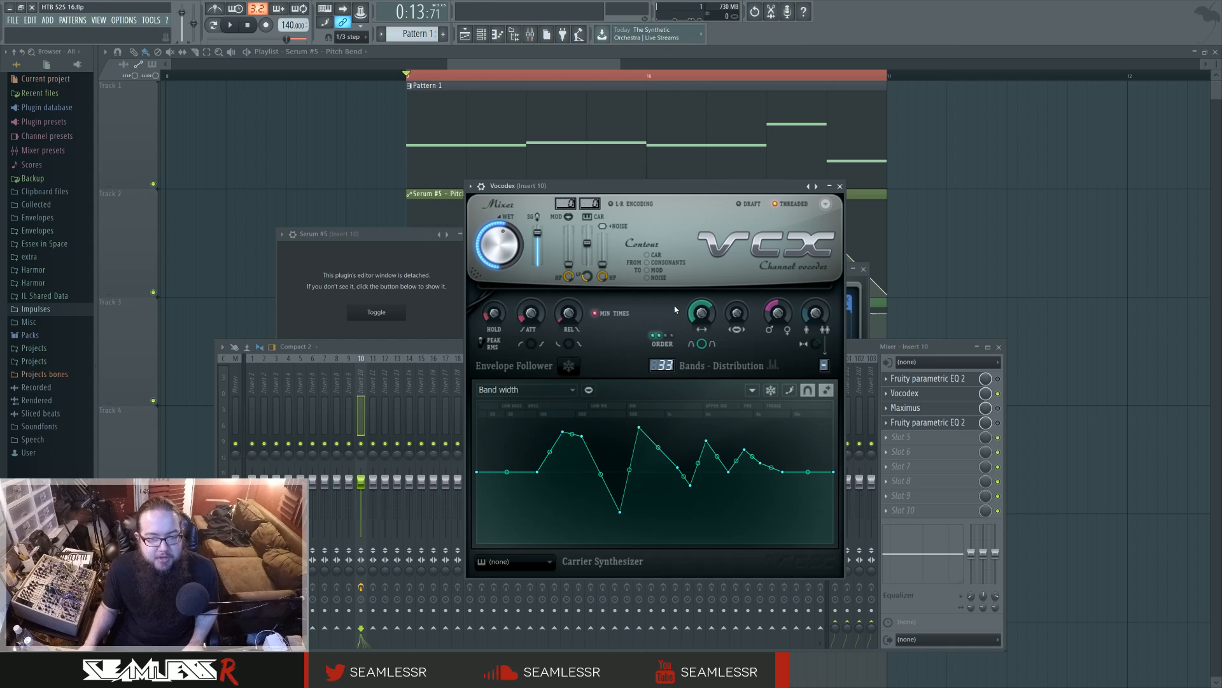
# Review Vocodex's modulator pitch shift, band gain multiplier and band distribution curves.
pyautogui.moveTo(652, 182); pyautogui.dragTo(650, 194)
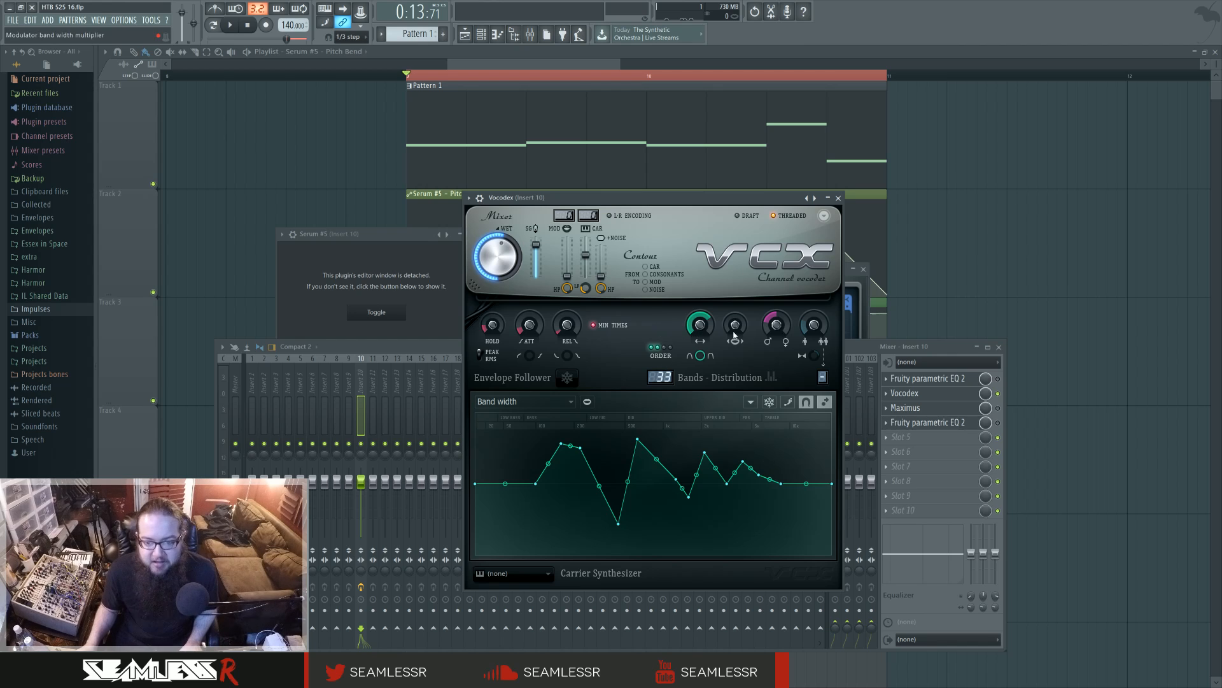
pyautogui.click(557, 403)
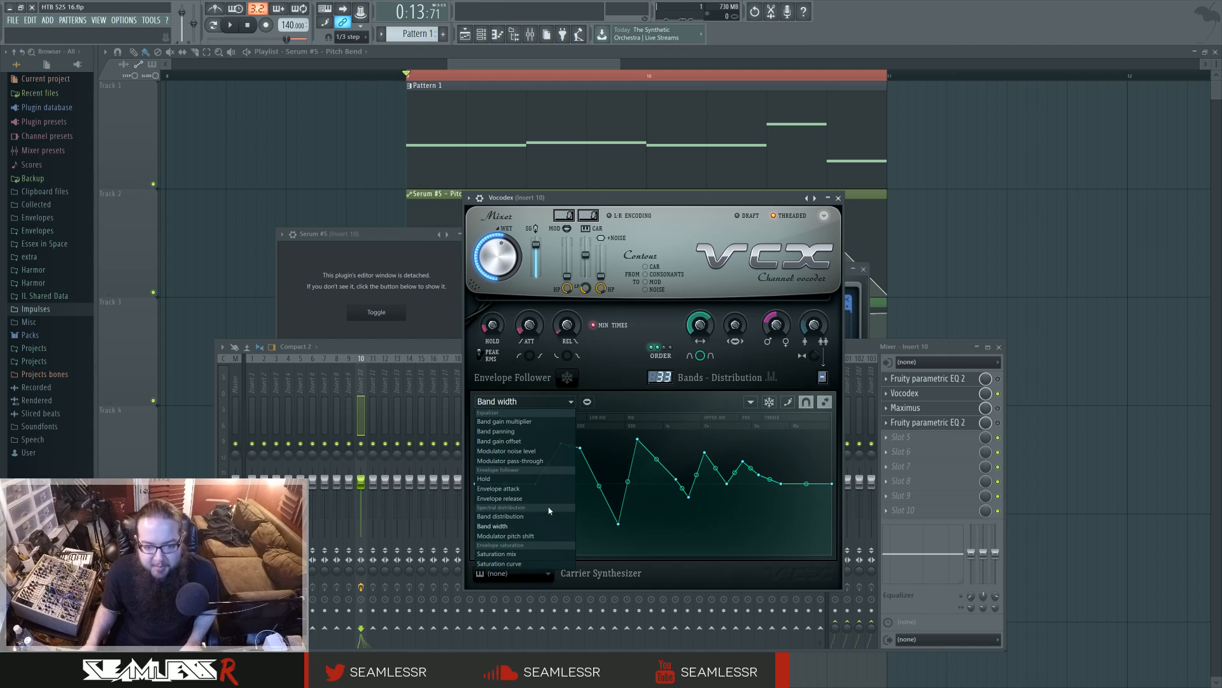
pyautogui.click(528, 537)
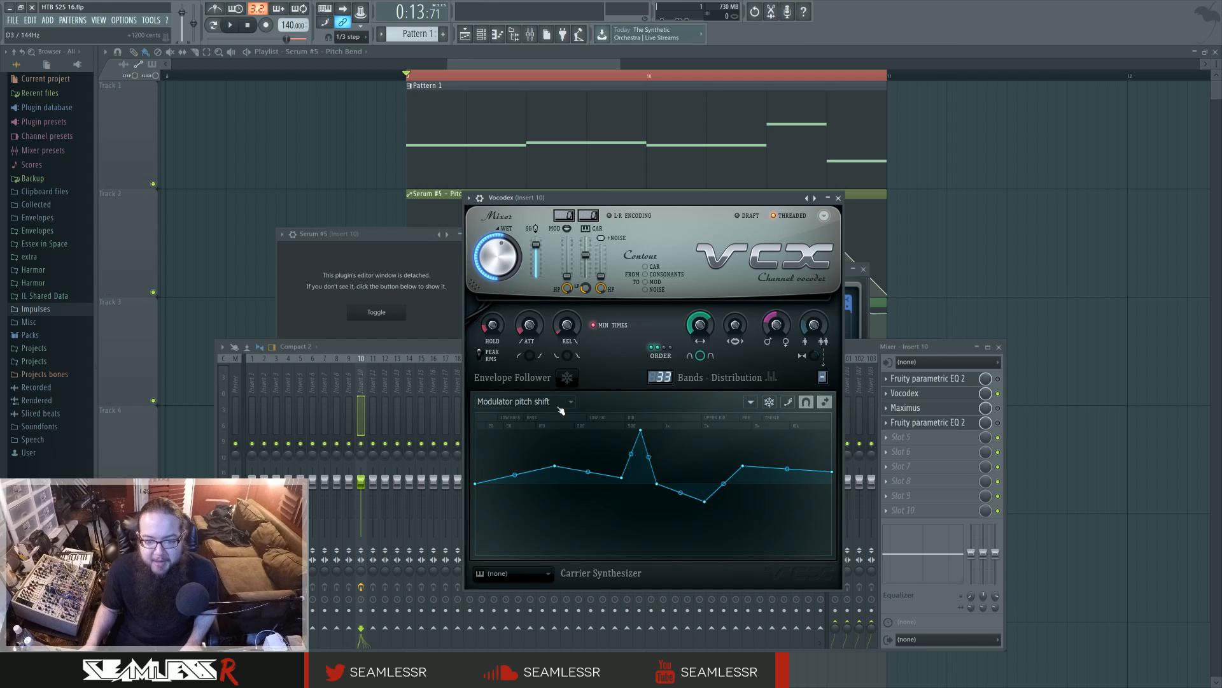
pyautogui.click(569, 402)
pyautogui.click(566, 405)
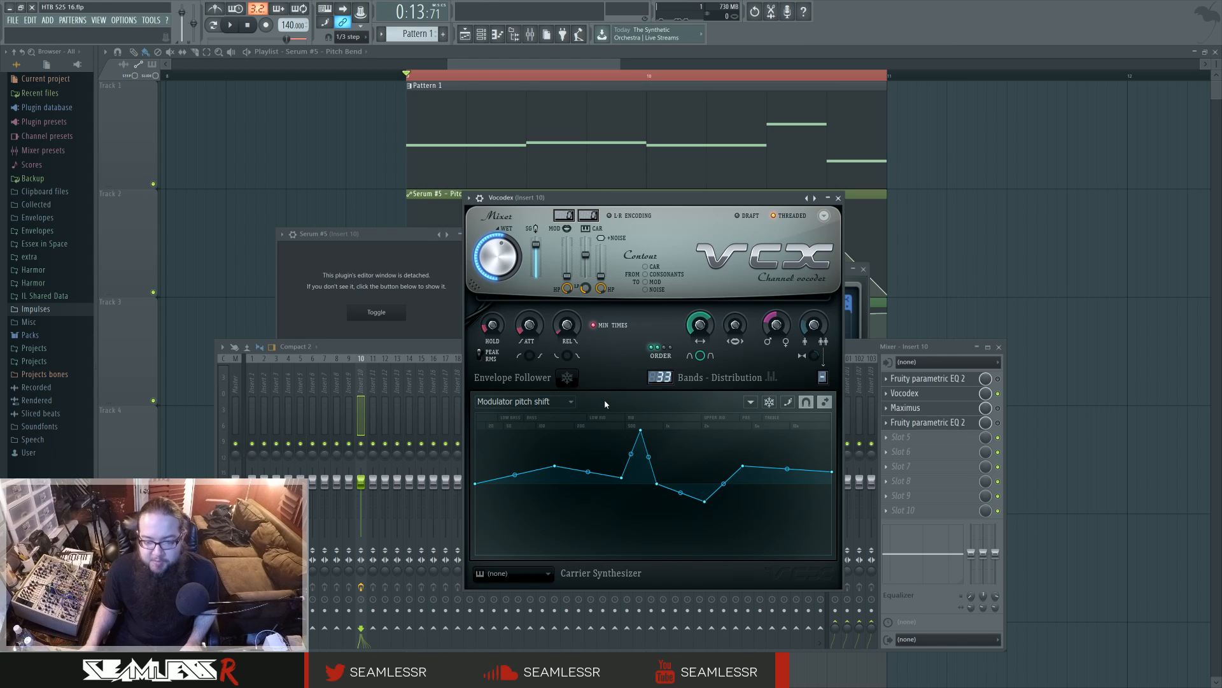
pyautogui.click(568, 402)
pyautogui.click(522, 423)
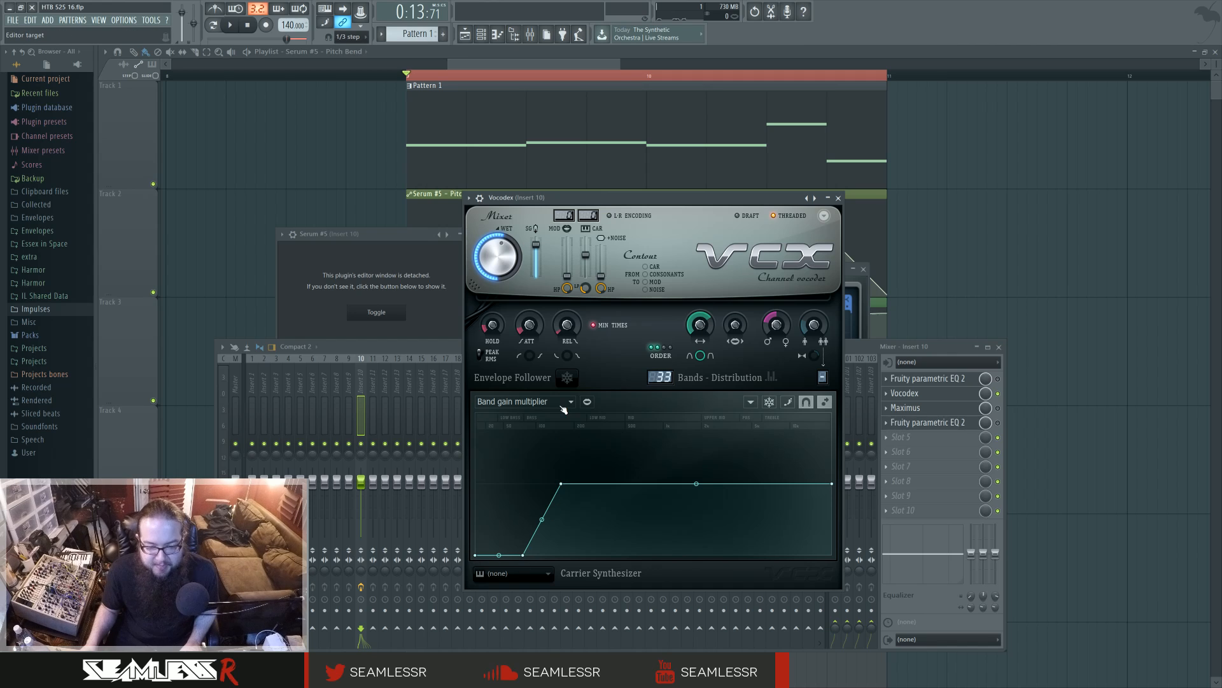
pyautogui.click(562, 406)
pyautogui.click(547, 515)
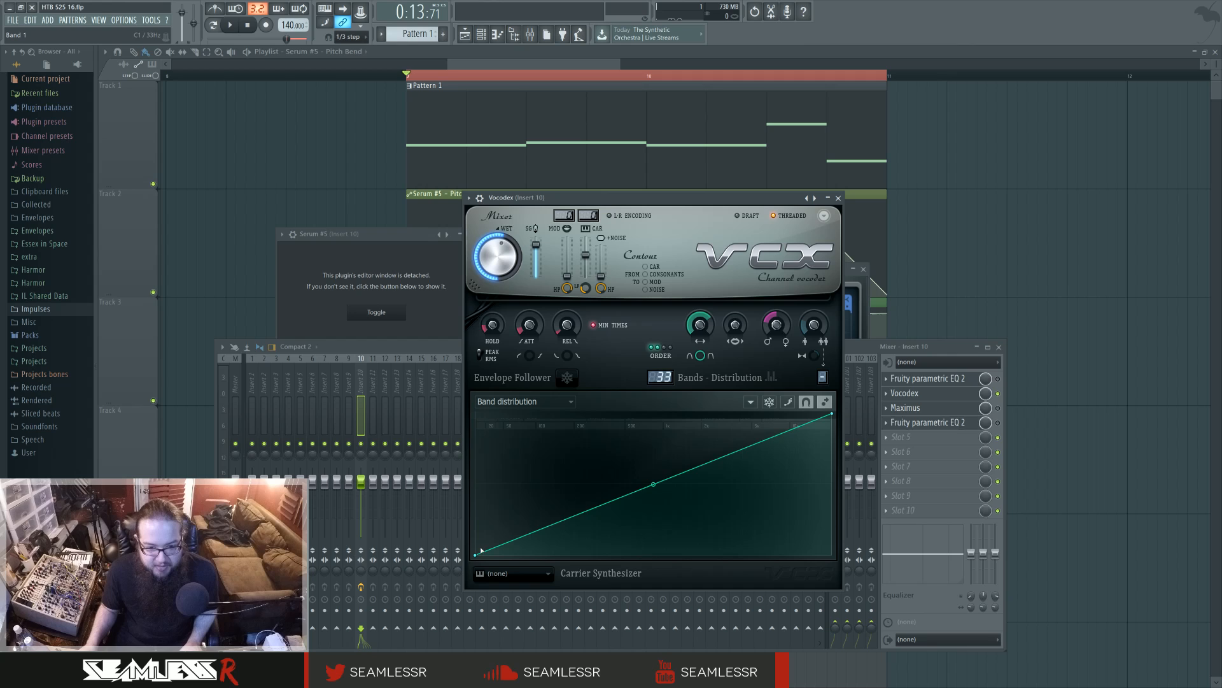
# Raise the Band 1 point of the band distribution curve, compare it with the band gain multiplier curve, and return the point to the bottom.
pyautogui.moveTo(480, 554); pyautogui.dragTo(529, 585)
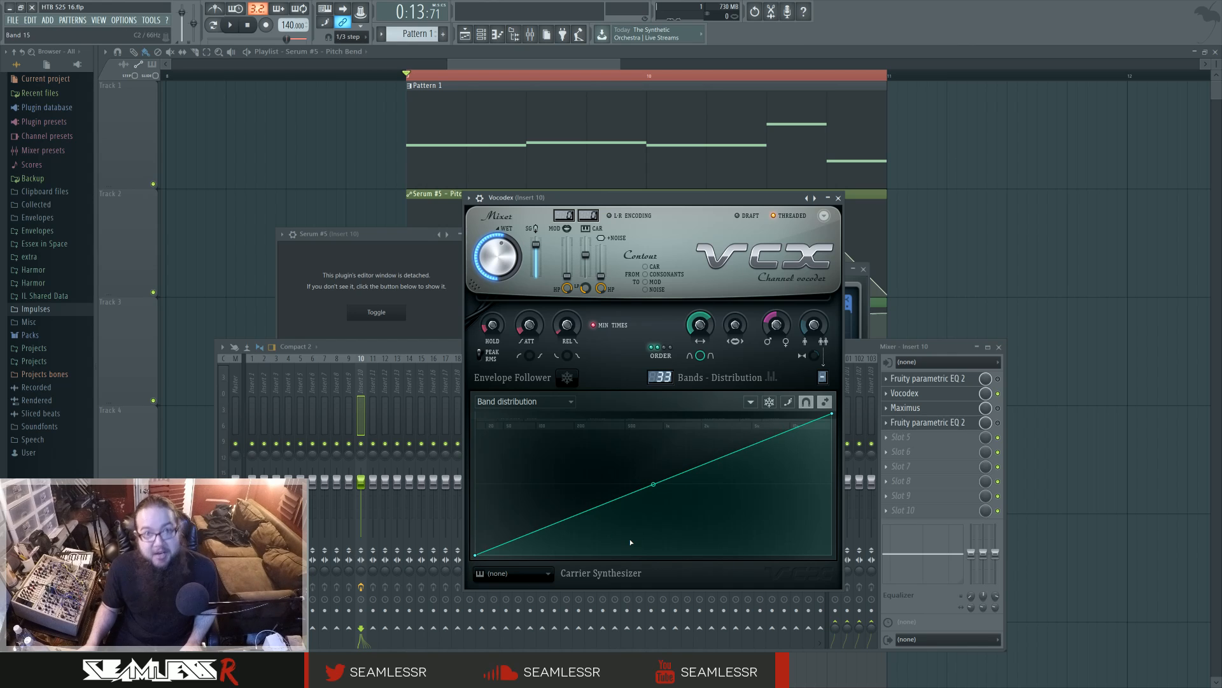
pyautogui.moveTo(476, 554); pyautogui.dragTo(477, 521)
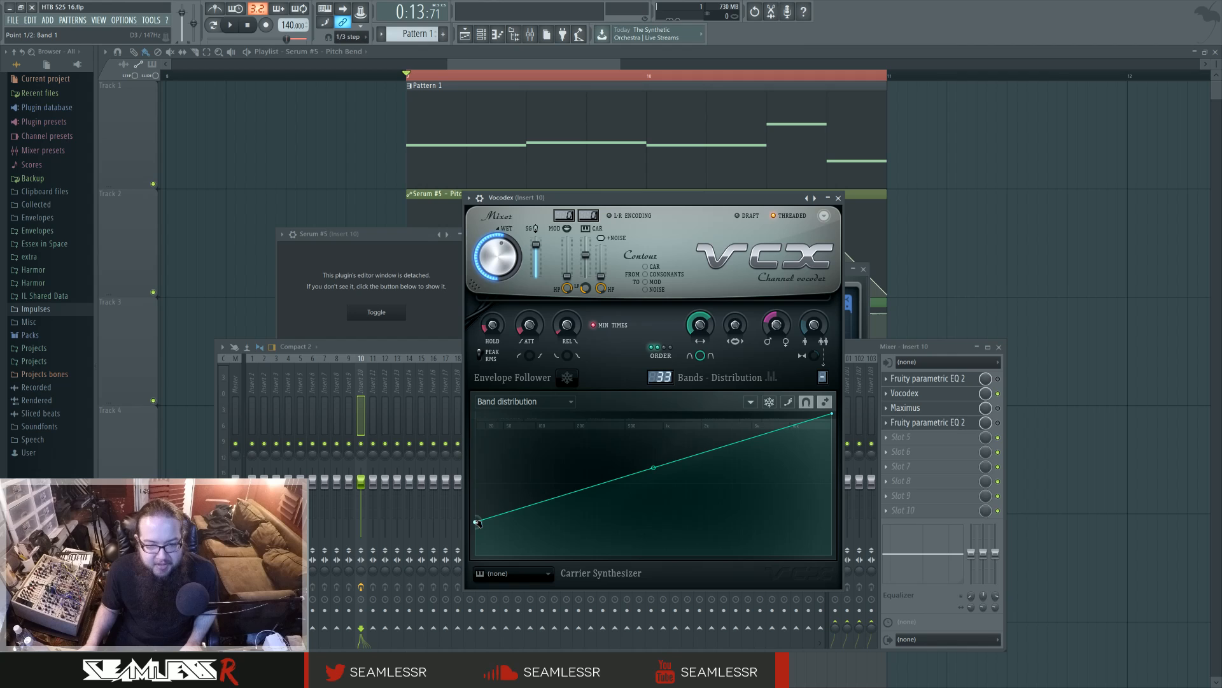
pyautogui.click(525, 402)
pyautogui.click(527, 421)
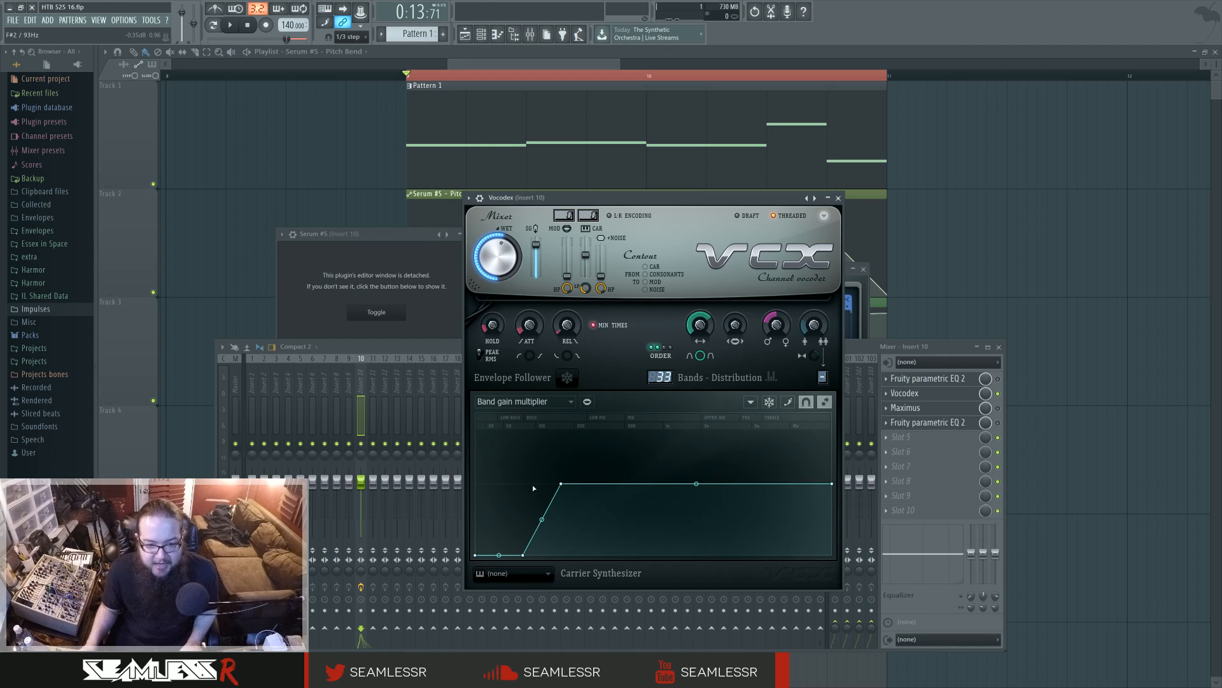
pyautogui.click(513, 402)
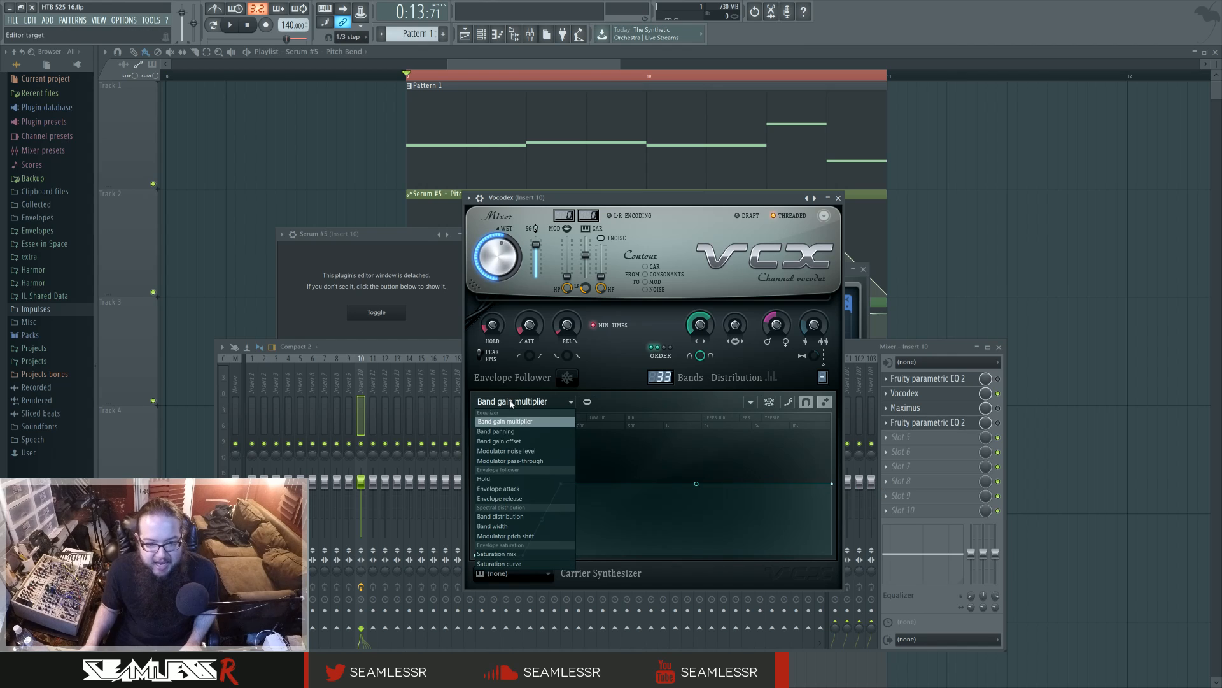
pyautogui.click(525, 515)
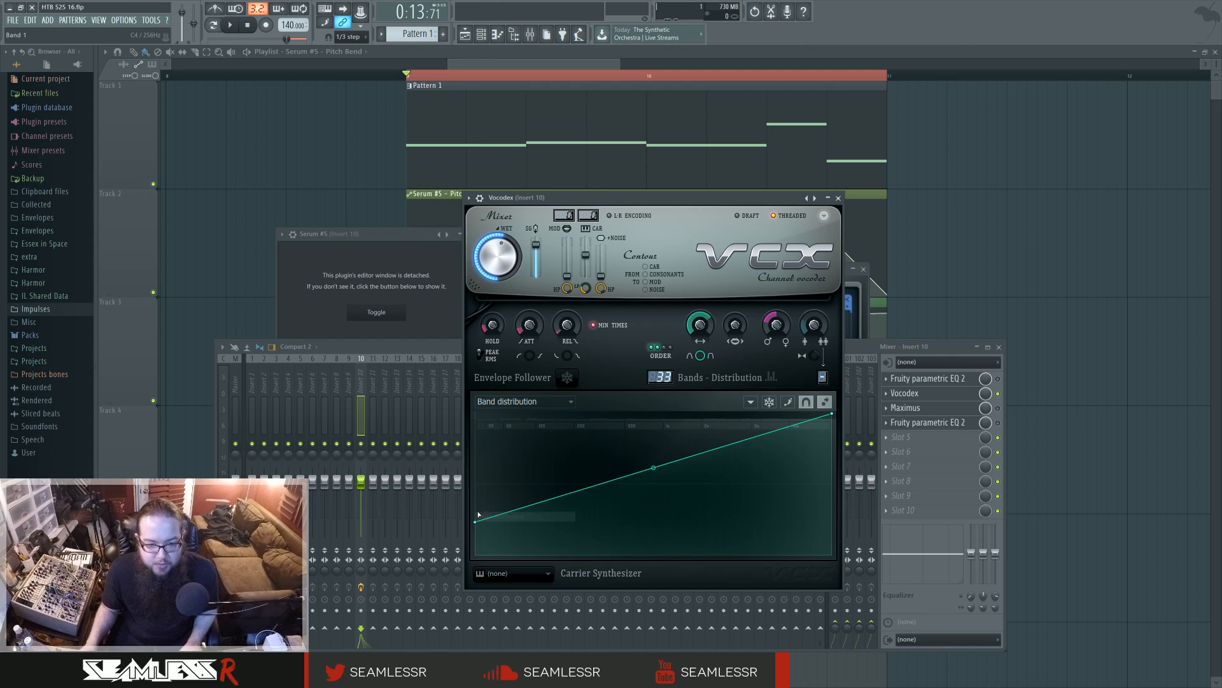
pyautogui.moveTo(478, 527); pyautogui.dragTo(478, 556)
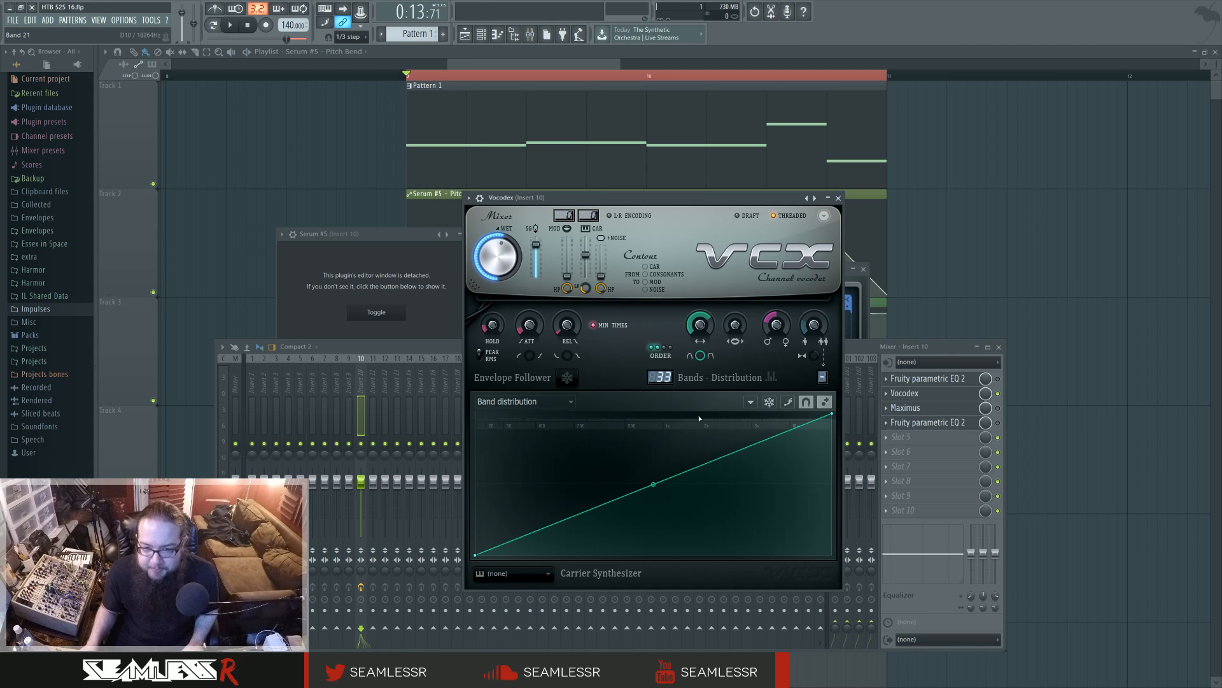
# Close Vocodex, enable and open the first Fruity parametric EQ 2 on Insert 10, and play the pattern through it.
pyautogui.click(551, 405)
pyautogui.click(551, 407)
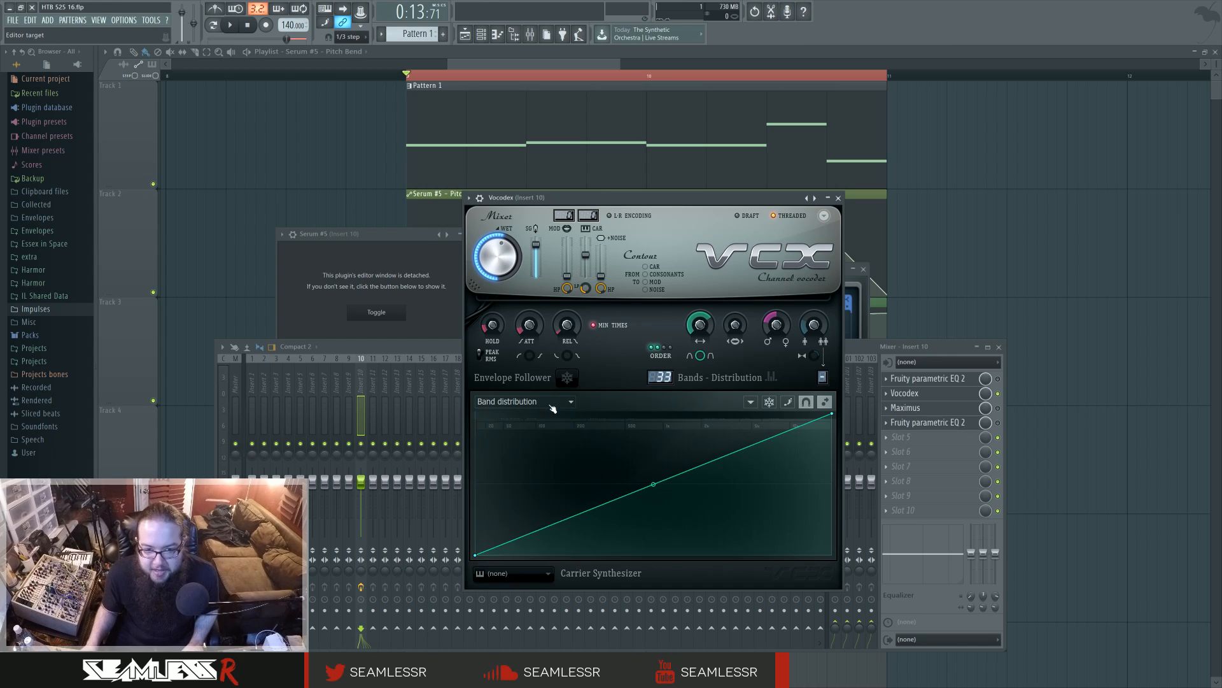
pyautogui.click(837, 197)
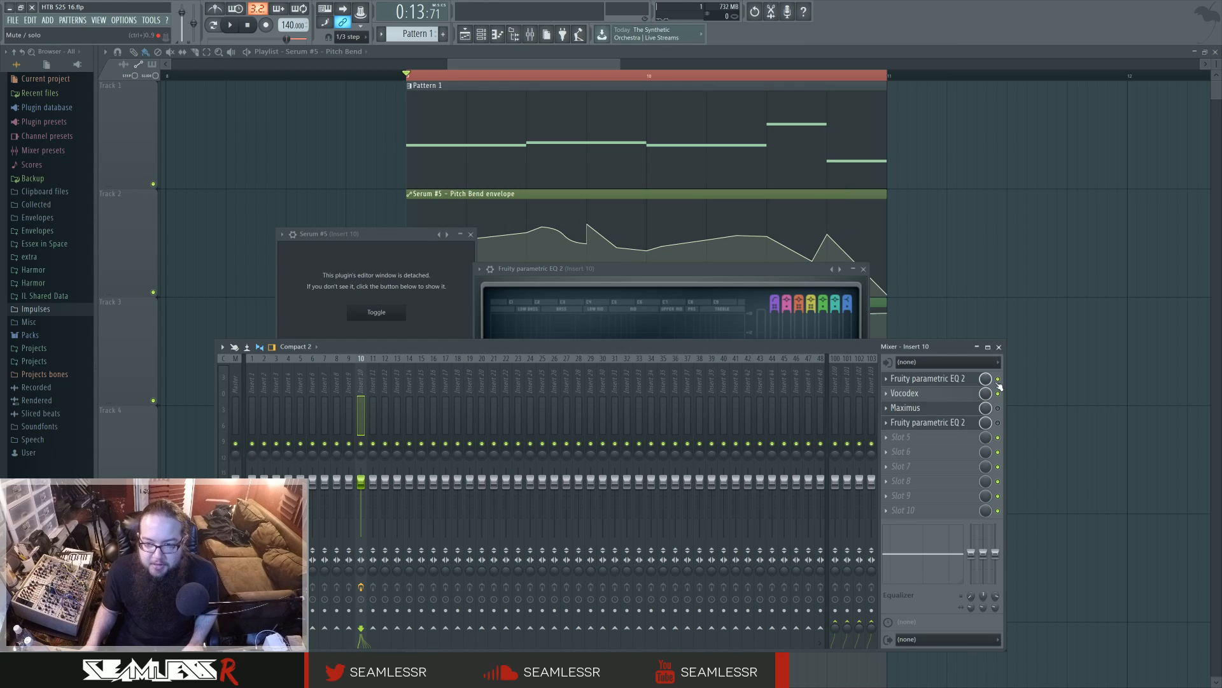
pyautogui.click(961, 380)
pyautogui.press('space')
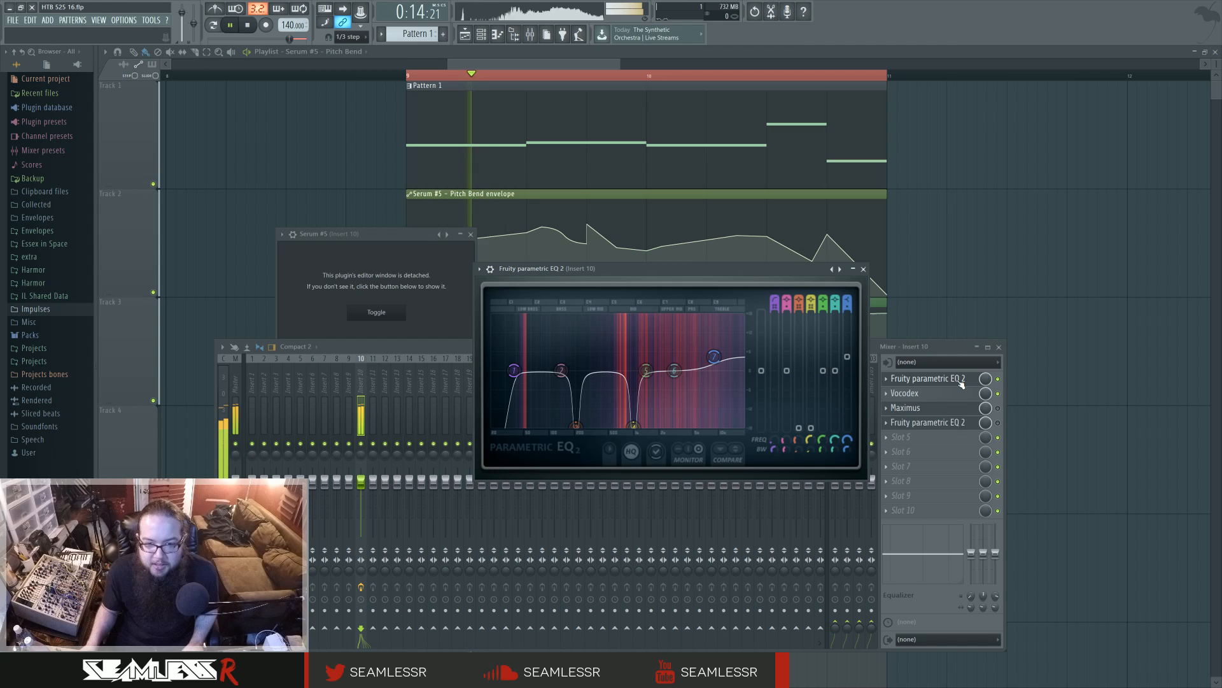
pyautogui.press('space')
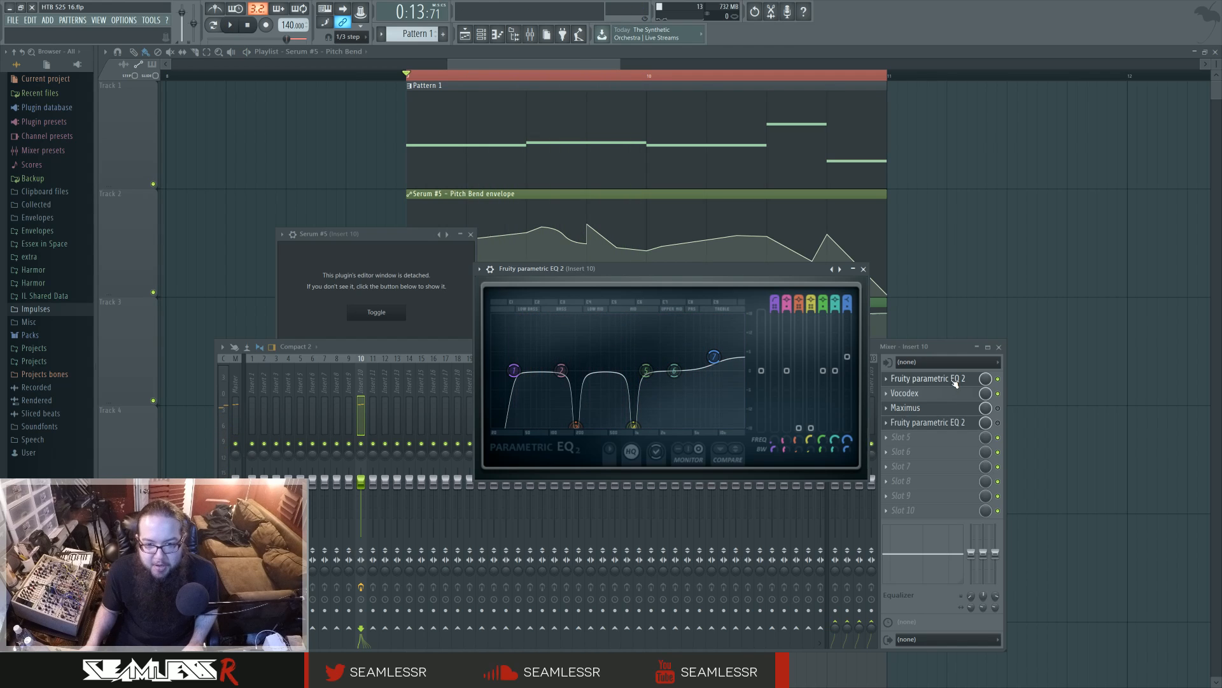
# Reload the recent project HTB 525 16.flp, play its pattern, and check the mixer.
pyautogui.click(11, 21)
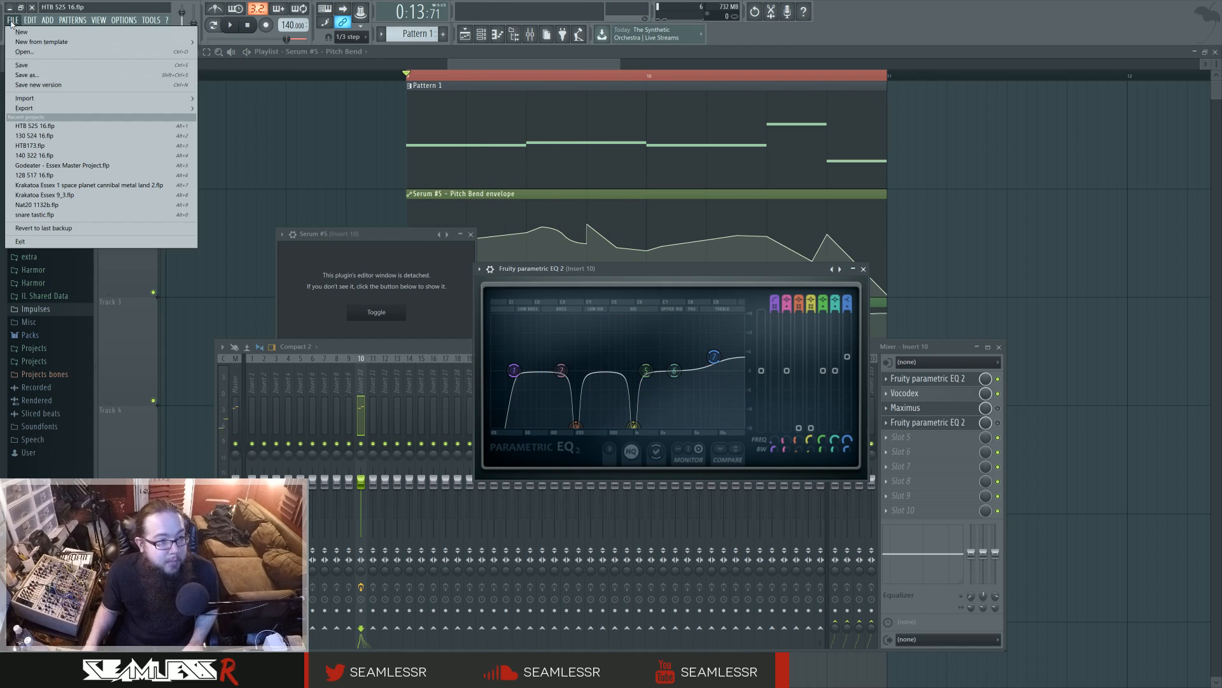
pyautogui.click(121, 126)
pyautogui.click(628, 363)
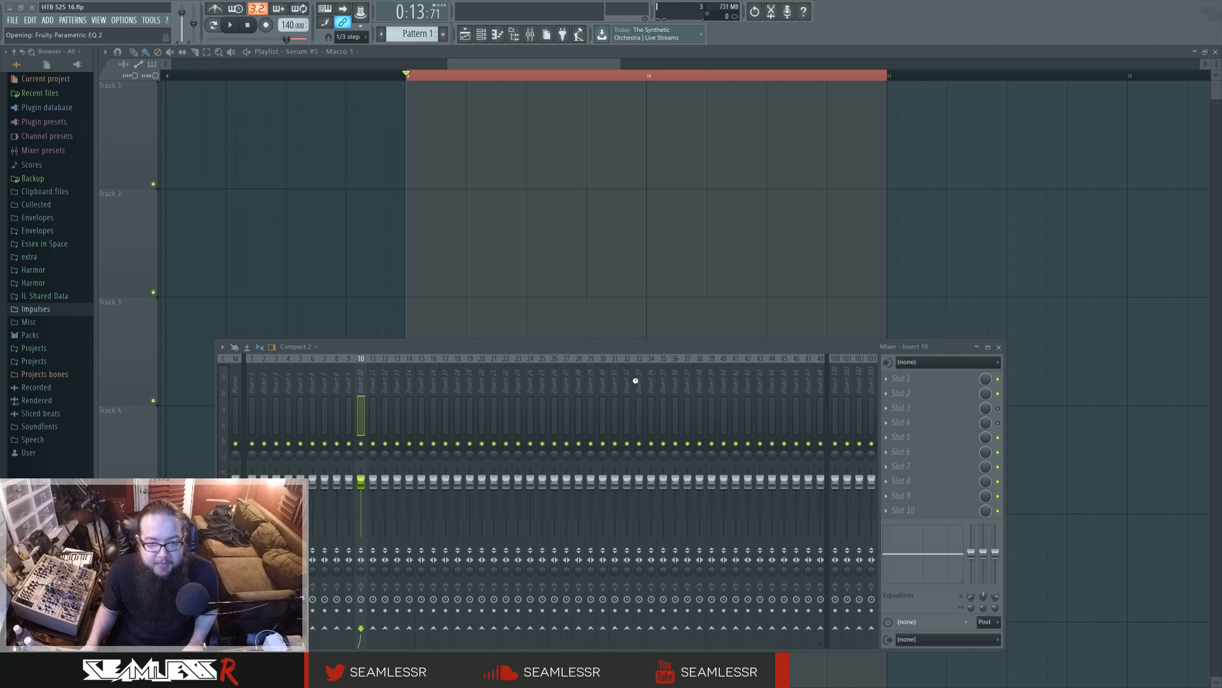
pyautogui.press('space')
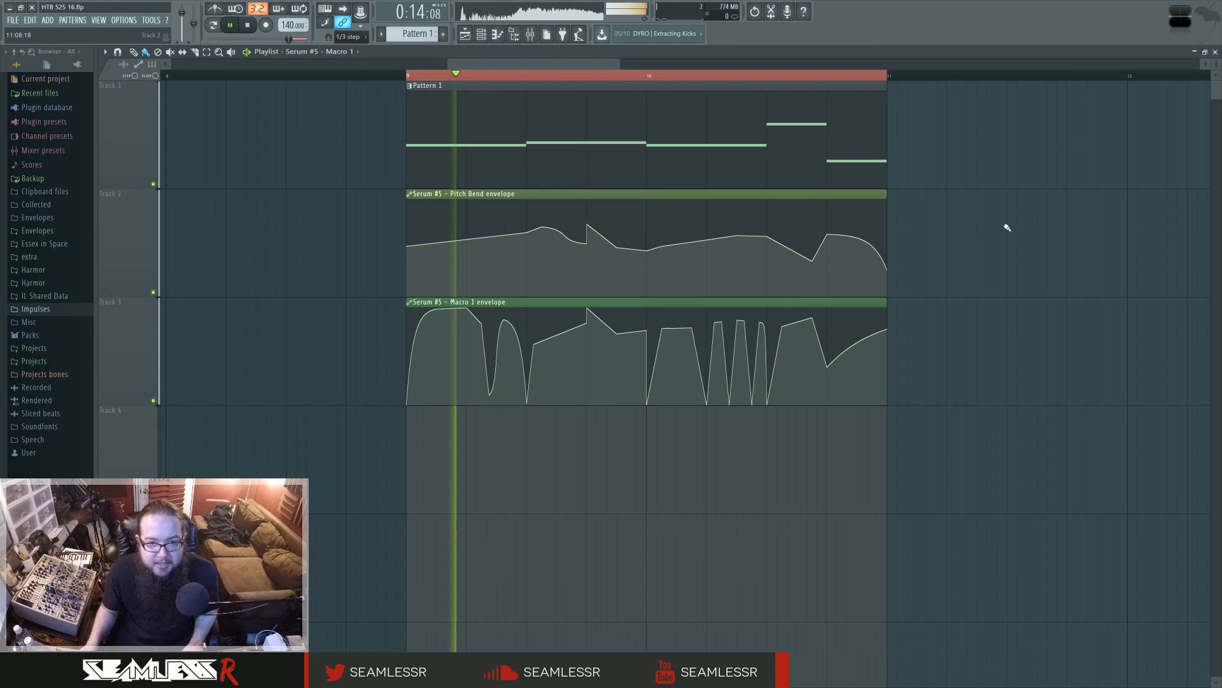
pyautogui.click(530, 34)
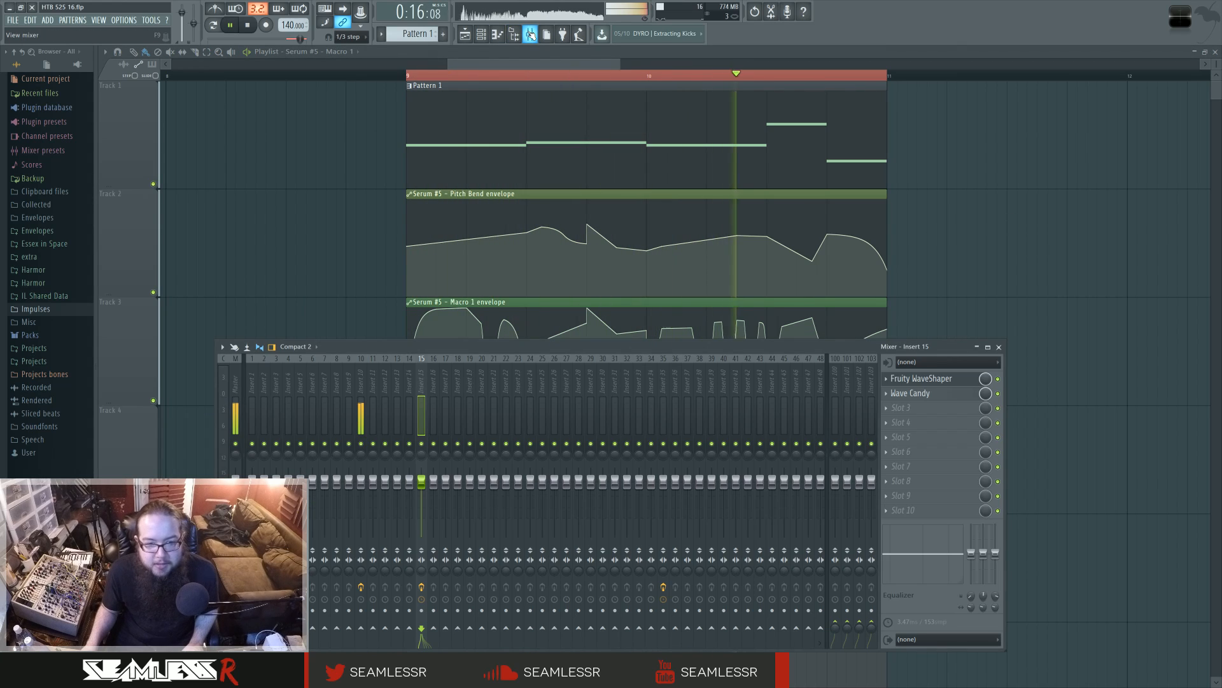
pyautogui.press('F9')
pyautogui.press('space')
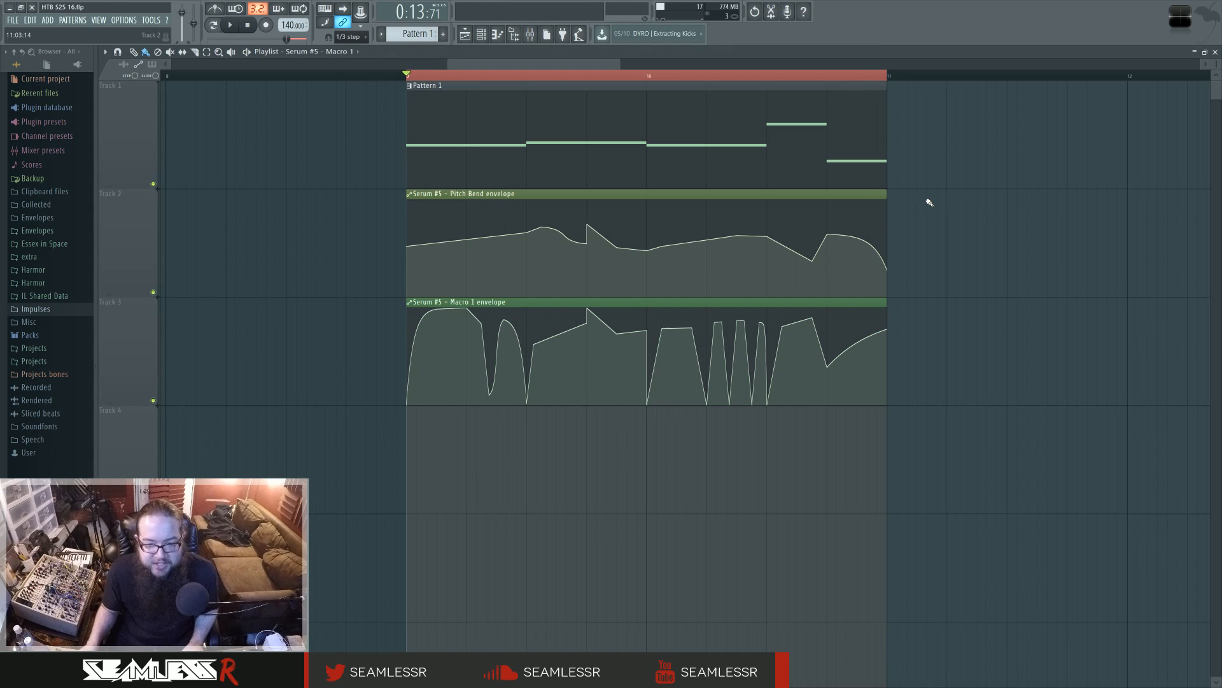
# Open the HTB 525 16 backup autosaved at 16h18 and play its pattern.
pyautogui.click(70, 94)
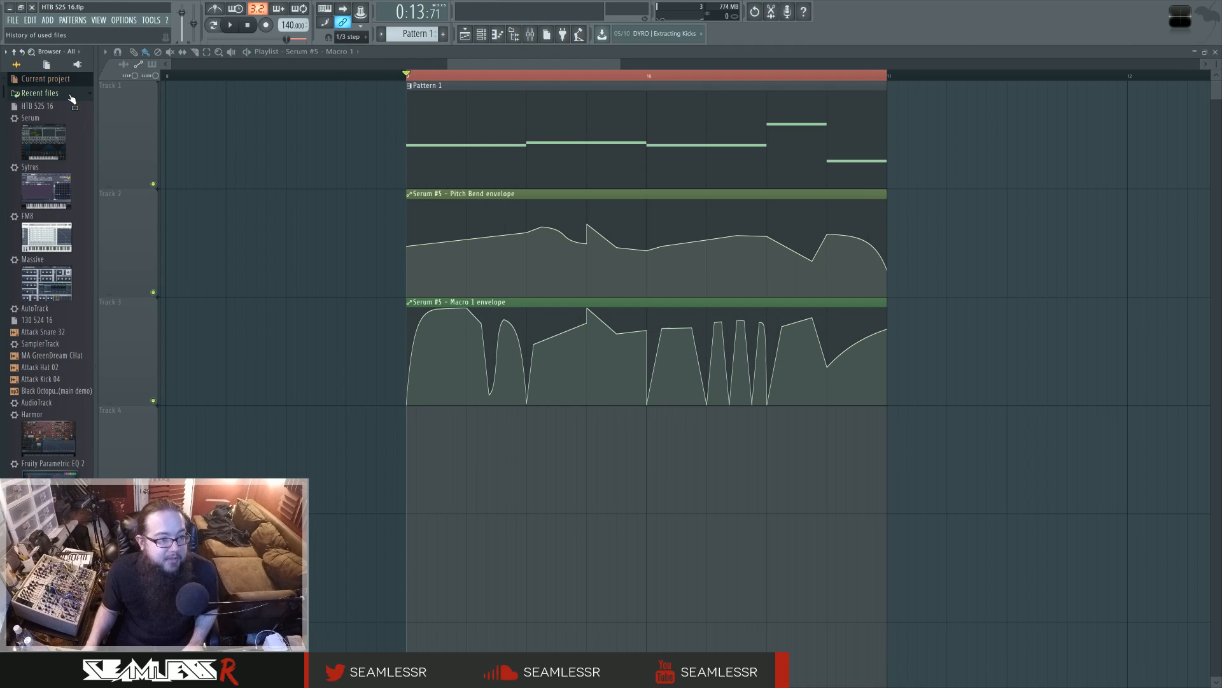
pyautogui.click(70, 95)
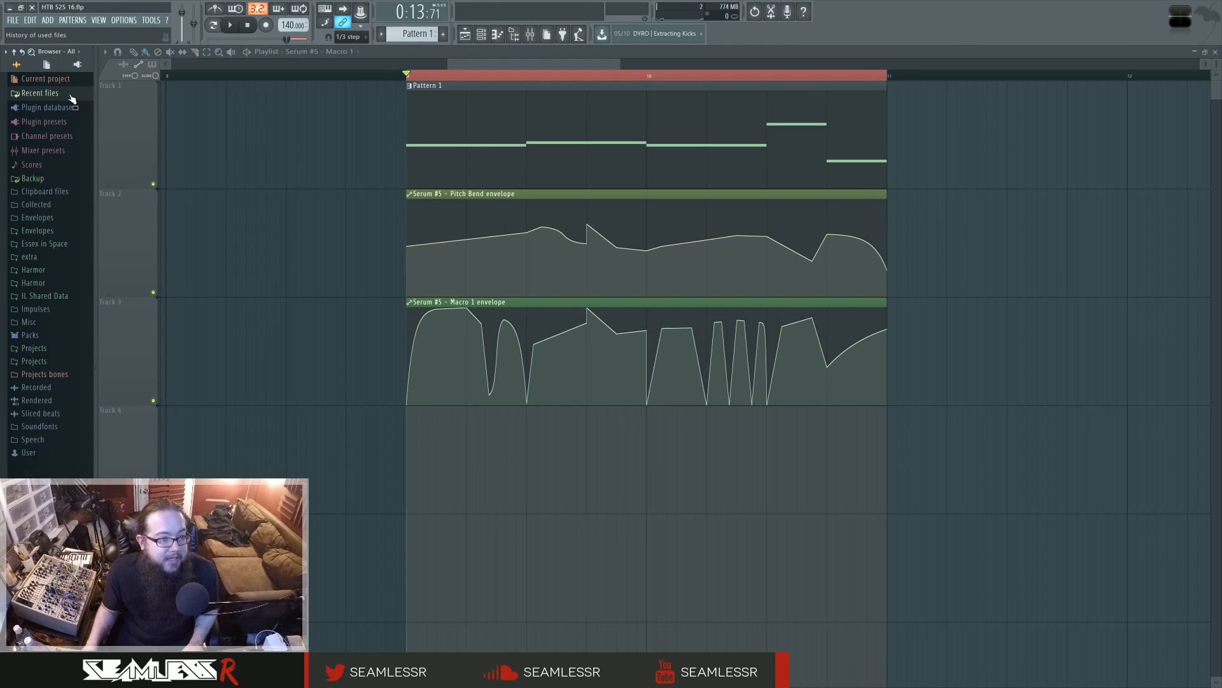
pyautogui.click(67, 181)
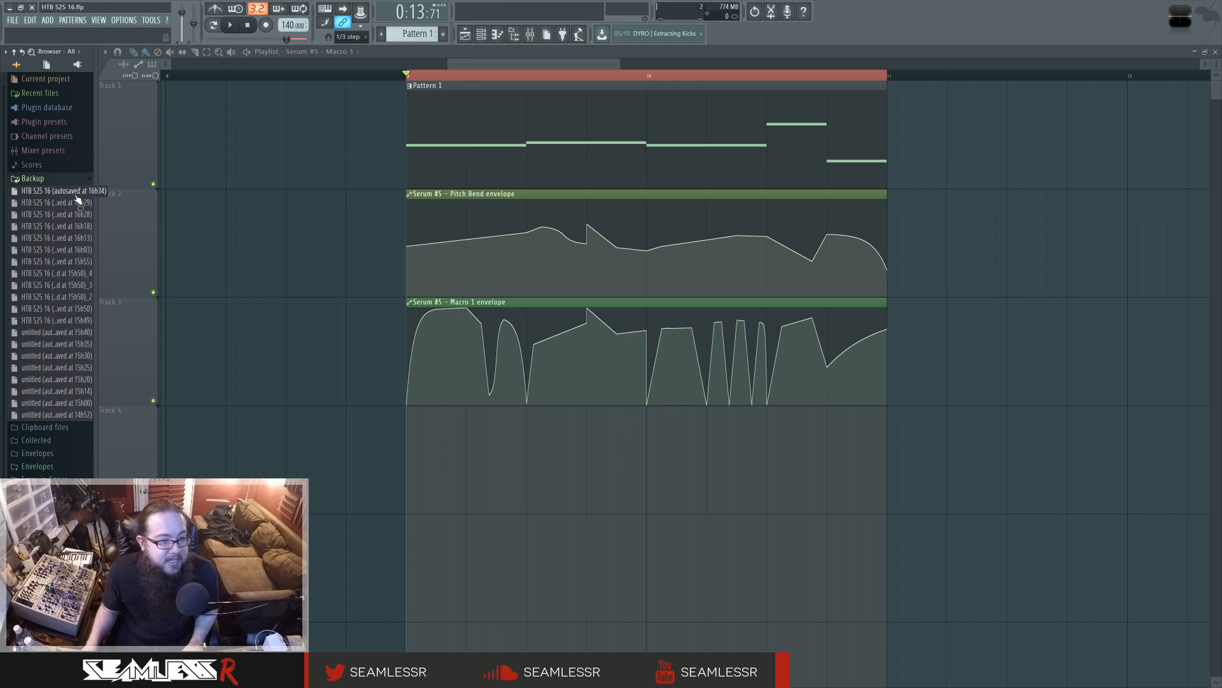
pyautogui.click(90, 227)
pyautogui.click(632, 378)
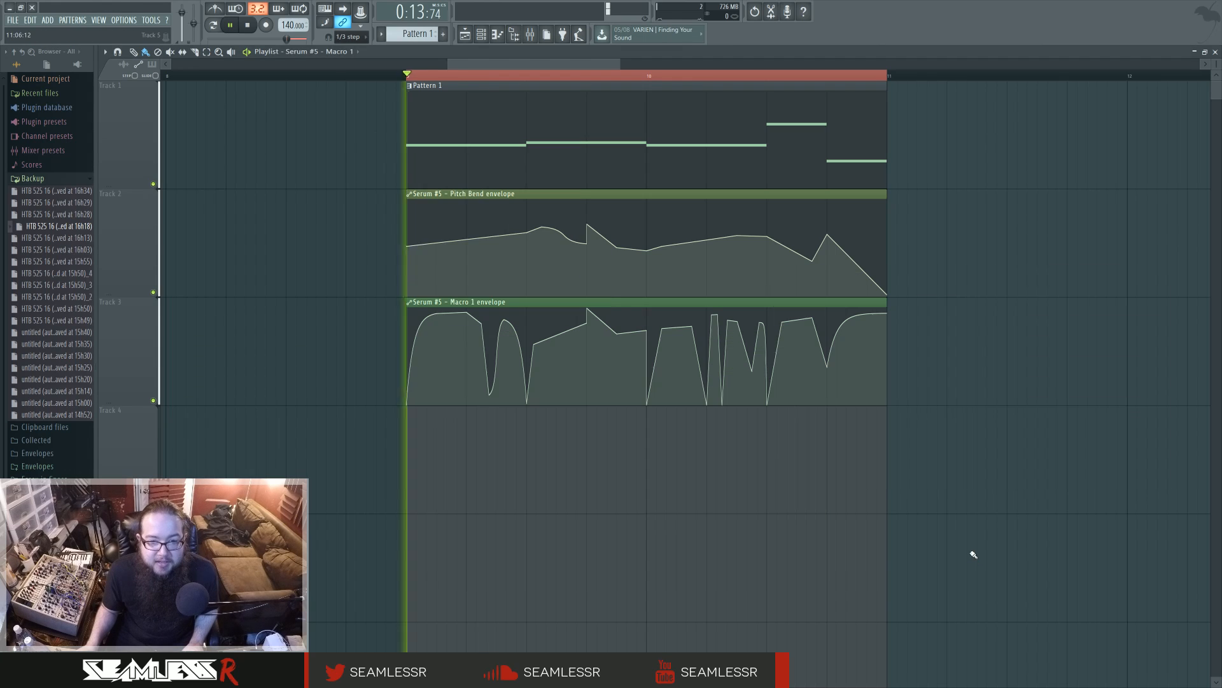
pyautogui.press('space')
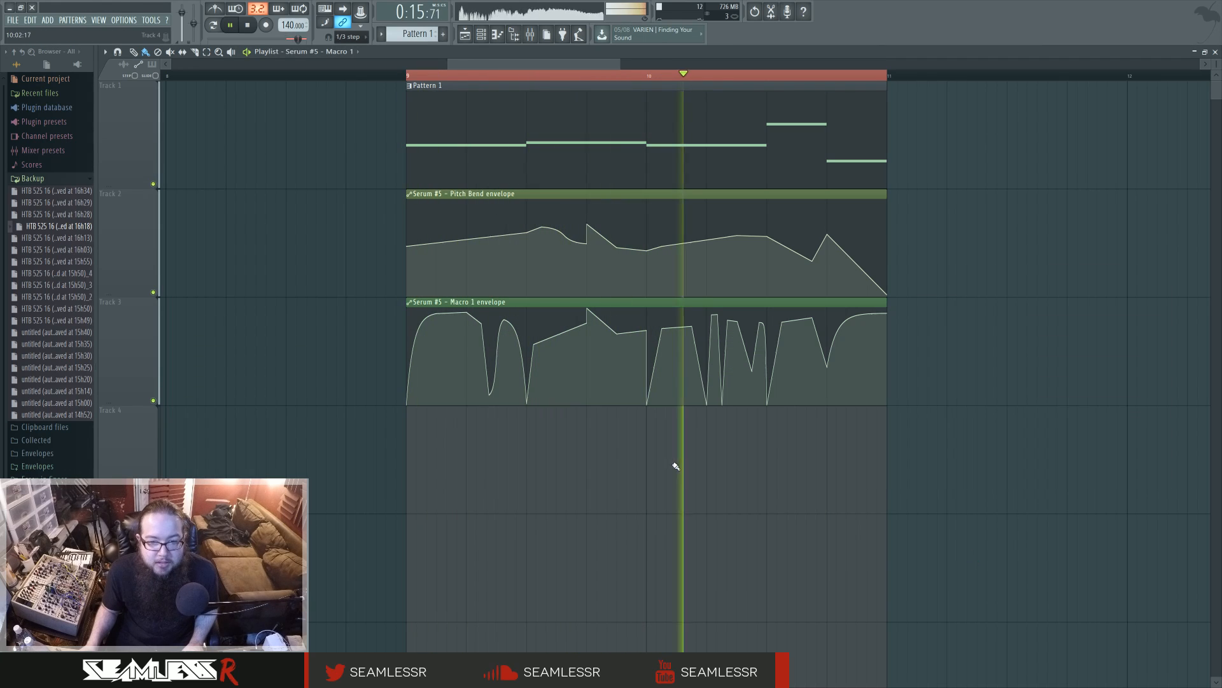
pyautogui.press('space')
# Bypass the first Fruity parametric EQ 2 on mixer Insert 10 and play the pattern.
pyautogui.press('F9')
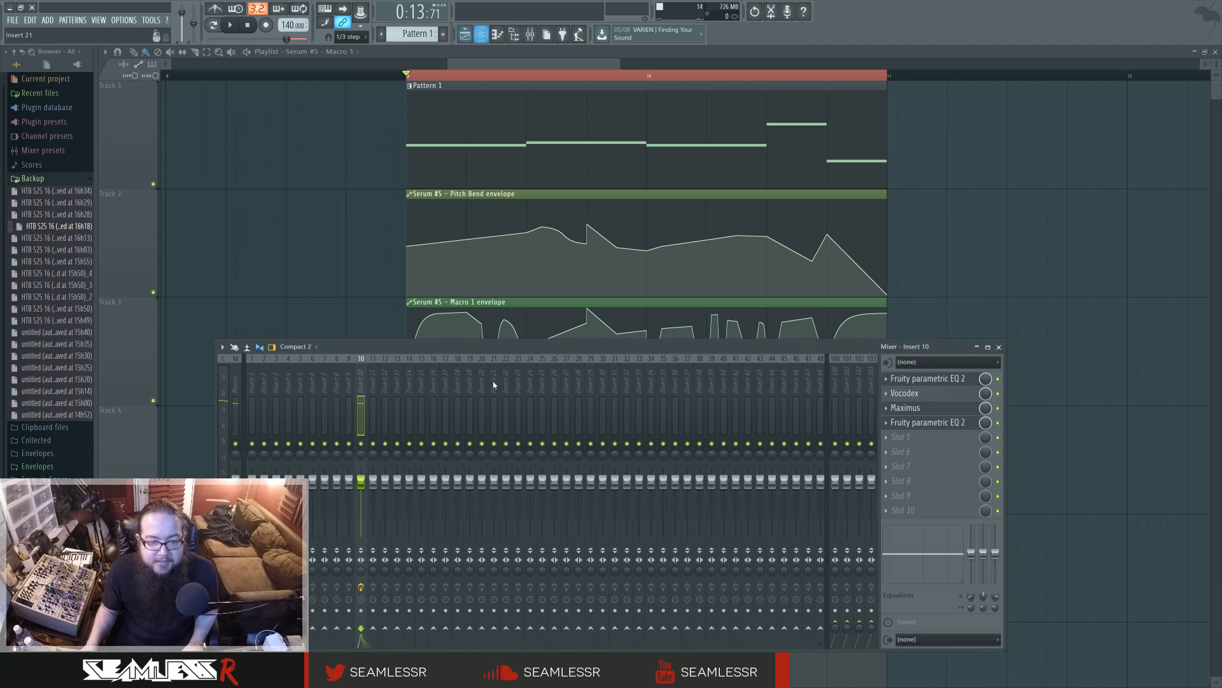
pyautogui.click(998, 379)
pyautogui.press('space')
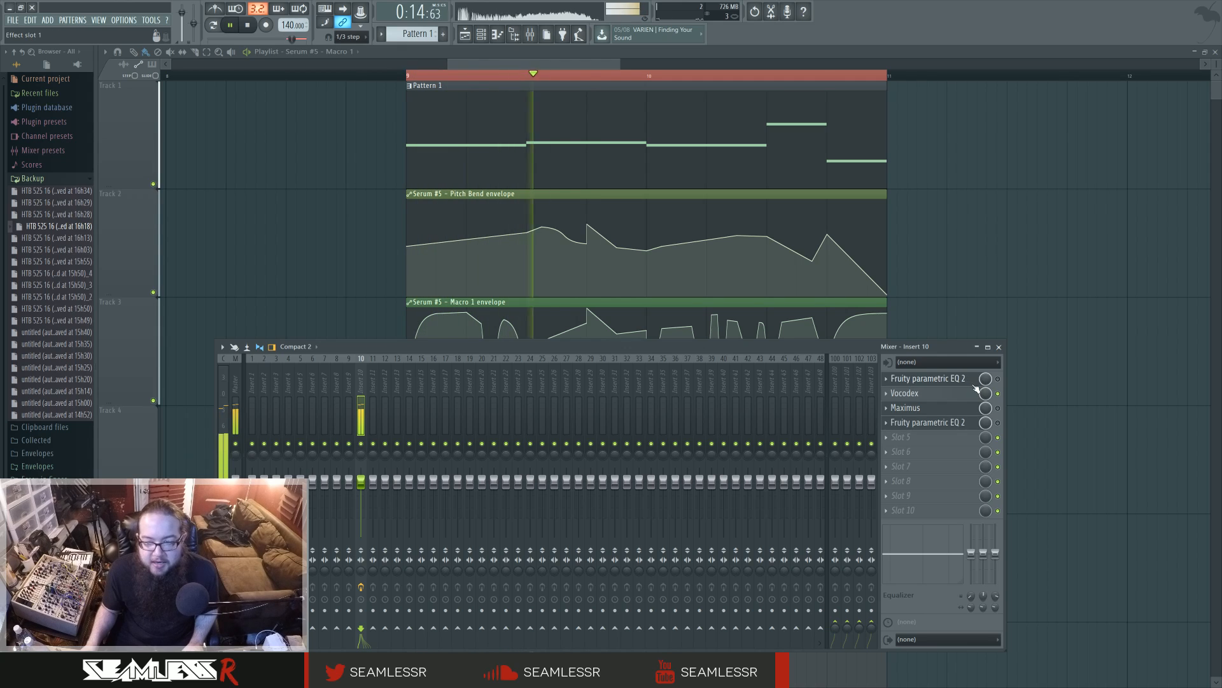
# Open the first Fruity parametric EQ 2 on Insert 10 and enable it while the pattern plays.
pyautogui.press('space')
pyautogui.click(928, 378)
pyautogui.moveTo(986, 282); pyautogui.dragTo(585, 292)
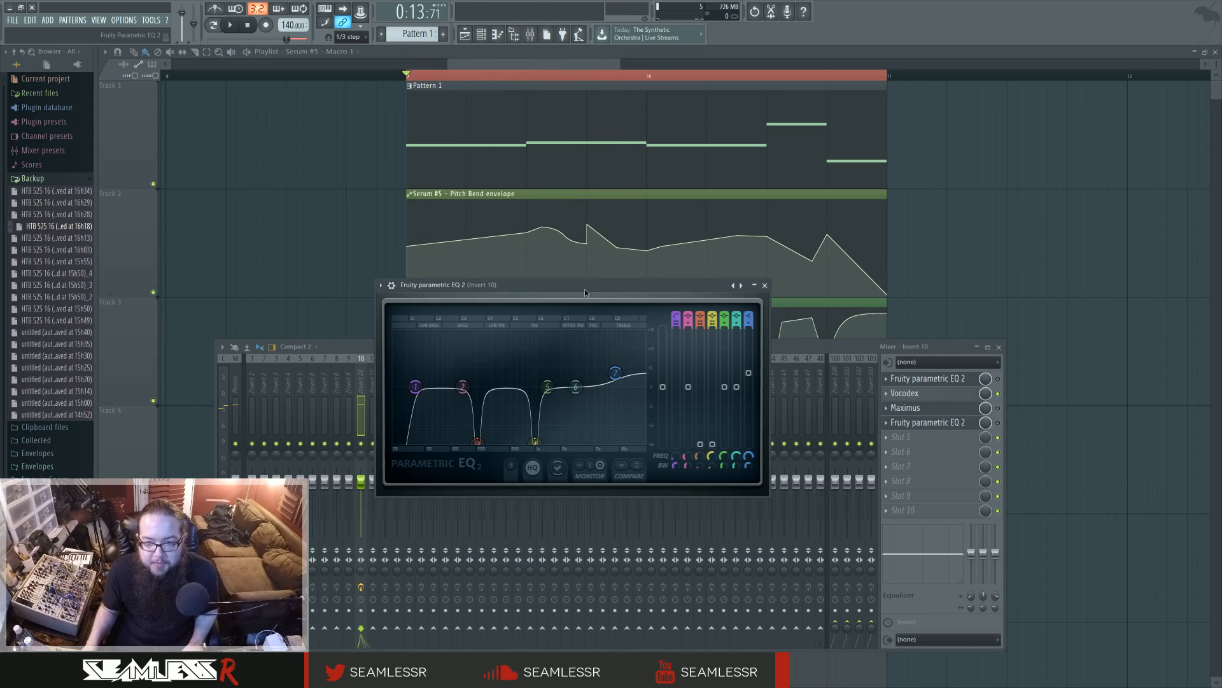
pyautogui.press('space')
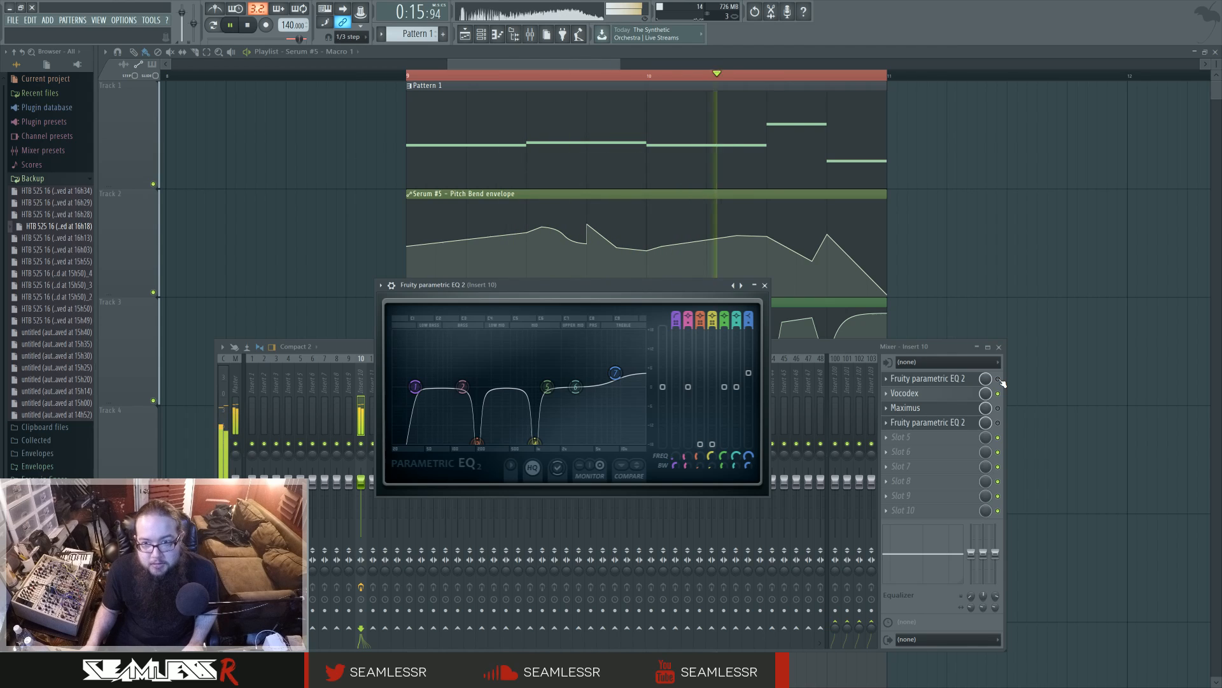
pyautogui.click(998, 379)
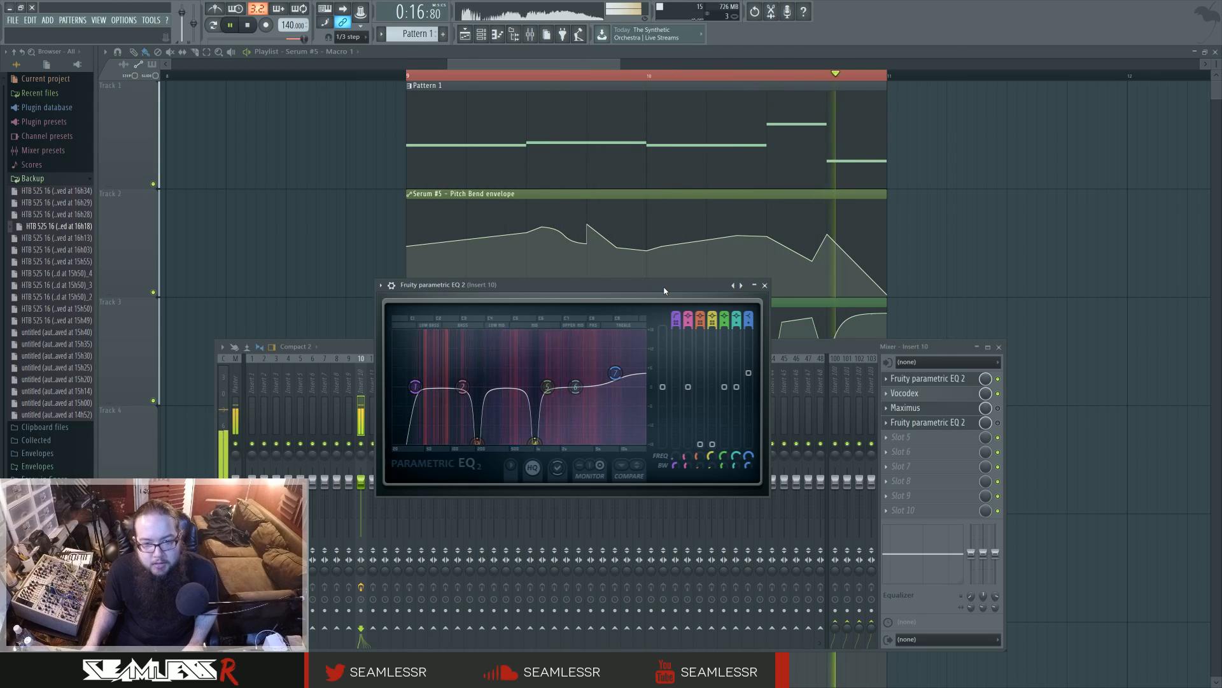
pyautogui.press('space')
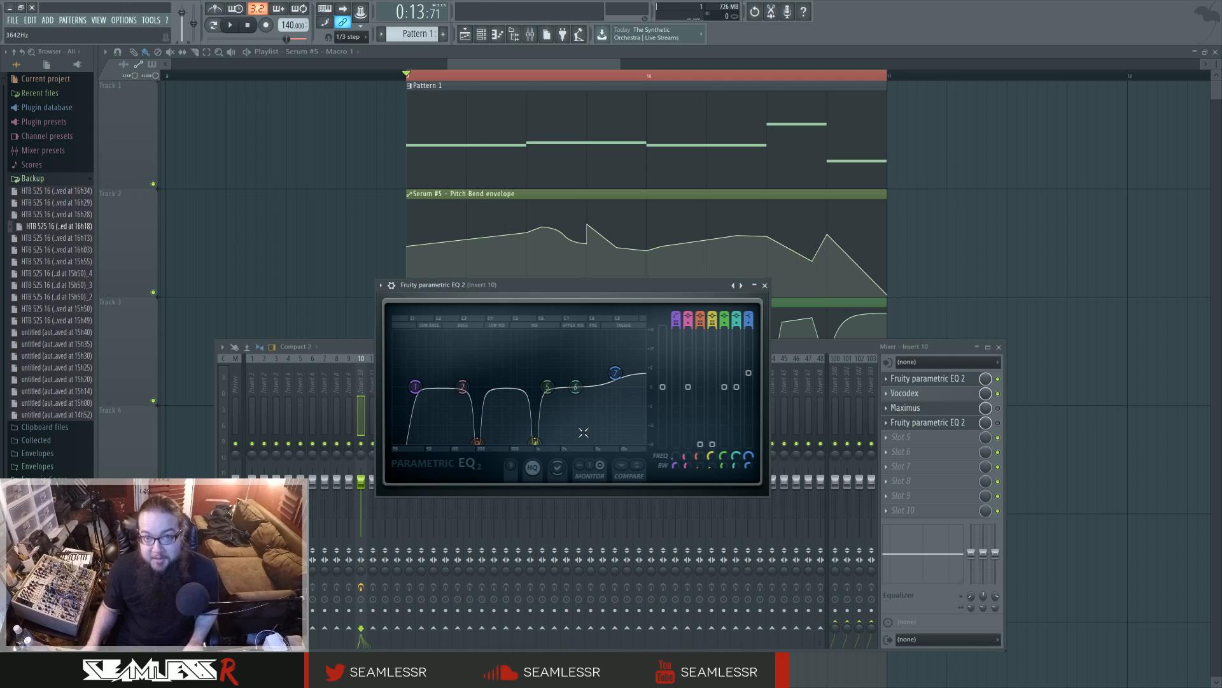
# Collapse the Backup folder and shift the EQ's band 4 notch slightly lower in frequency while the pattern plays.
pyautogui.moveTo(720, 282); pyautogui.dragTo(725, 382)
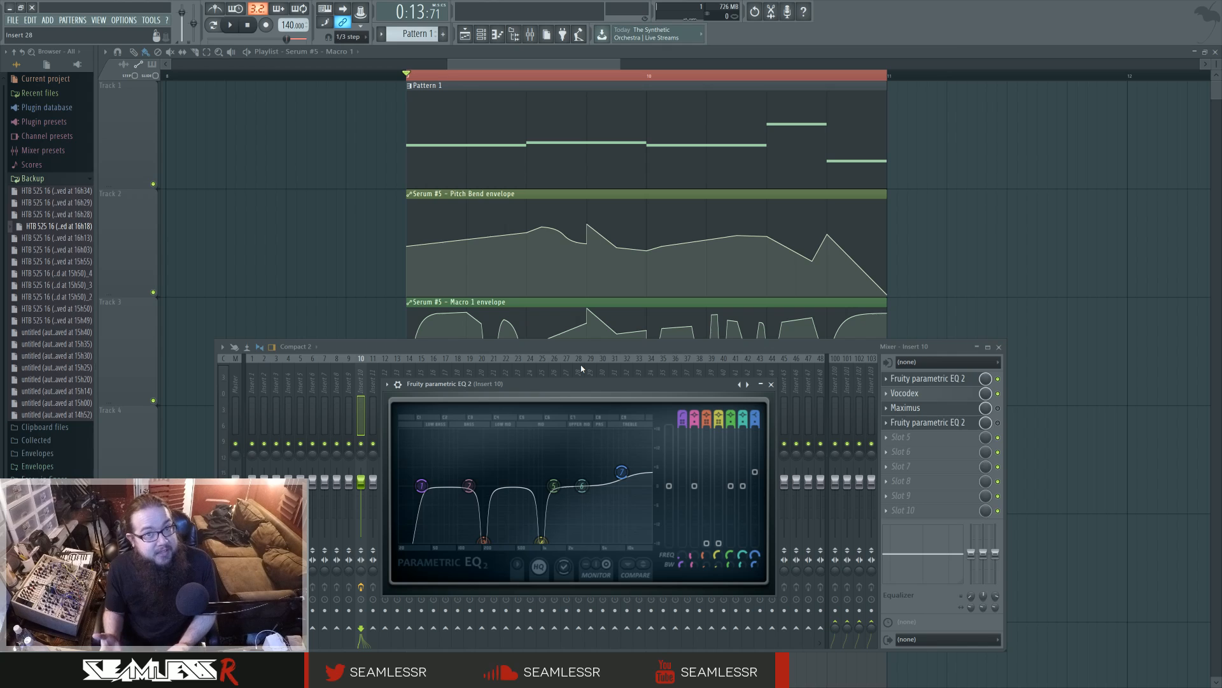
pyautogui.click(51, 177)
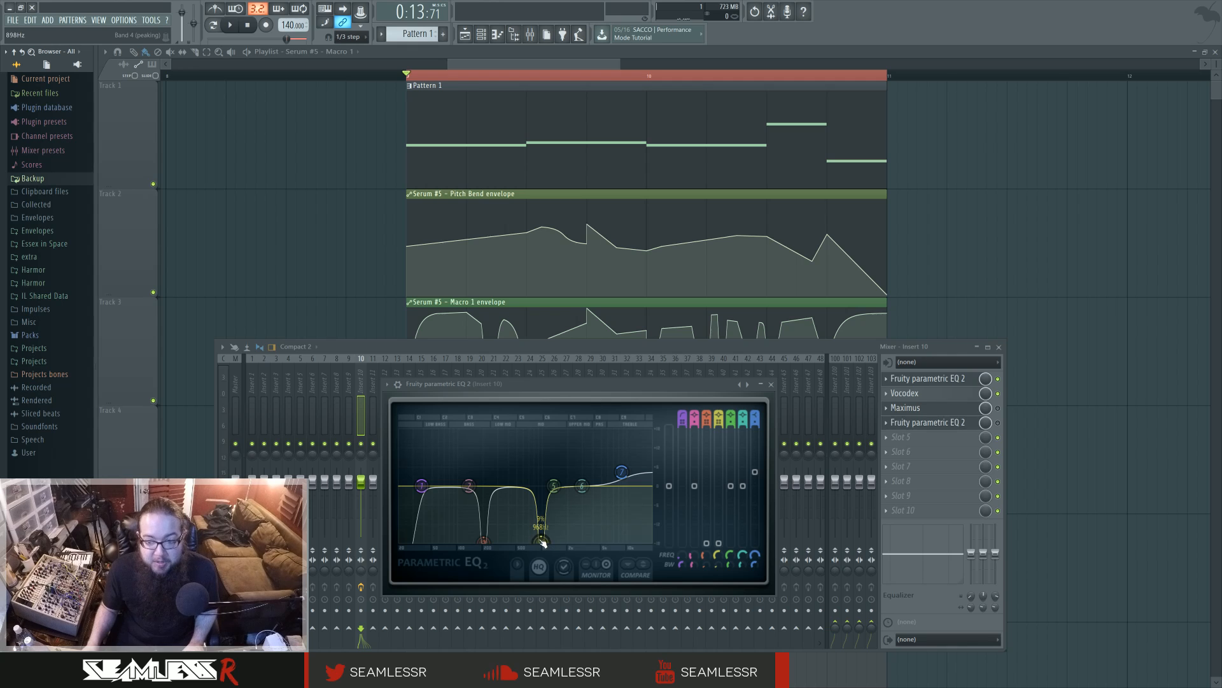
pyautogui.press('space')
pyautogui.moveTo(542, 542); pyautogui.dragTo(486, 546)
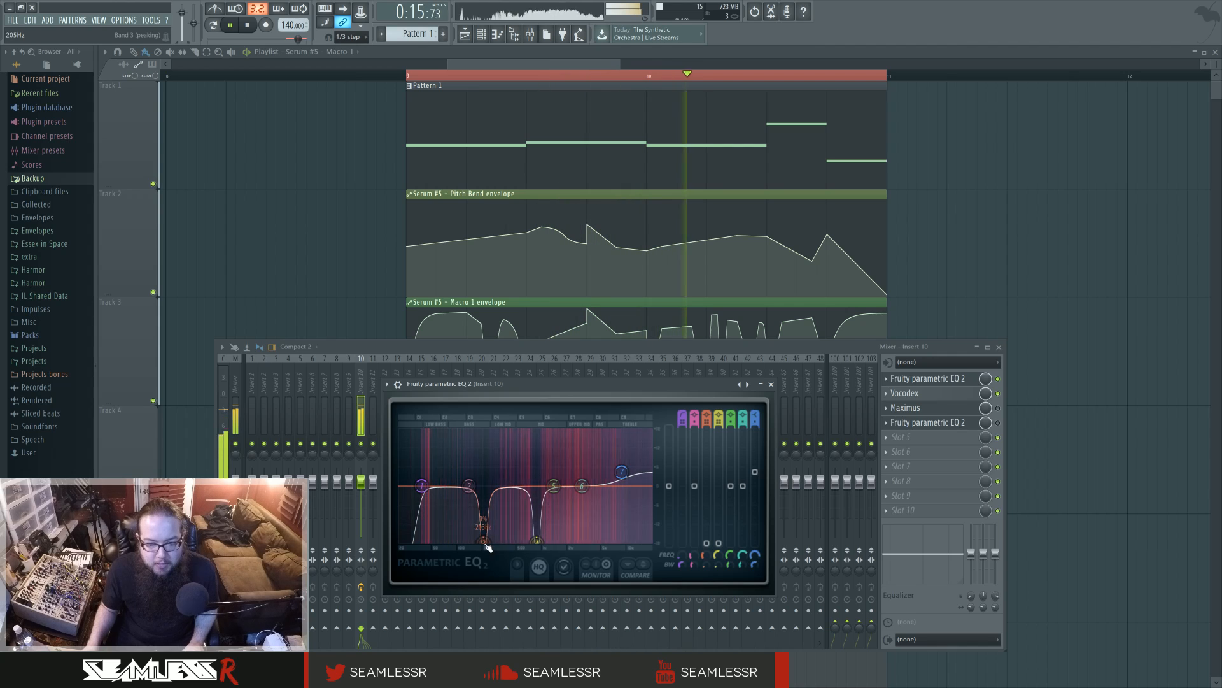
pyautogui.press('space')
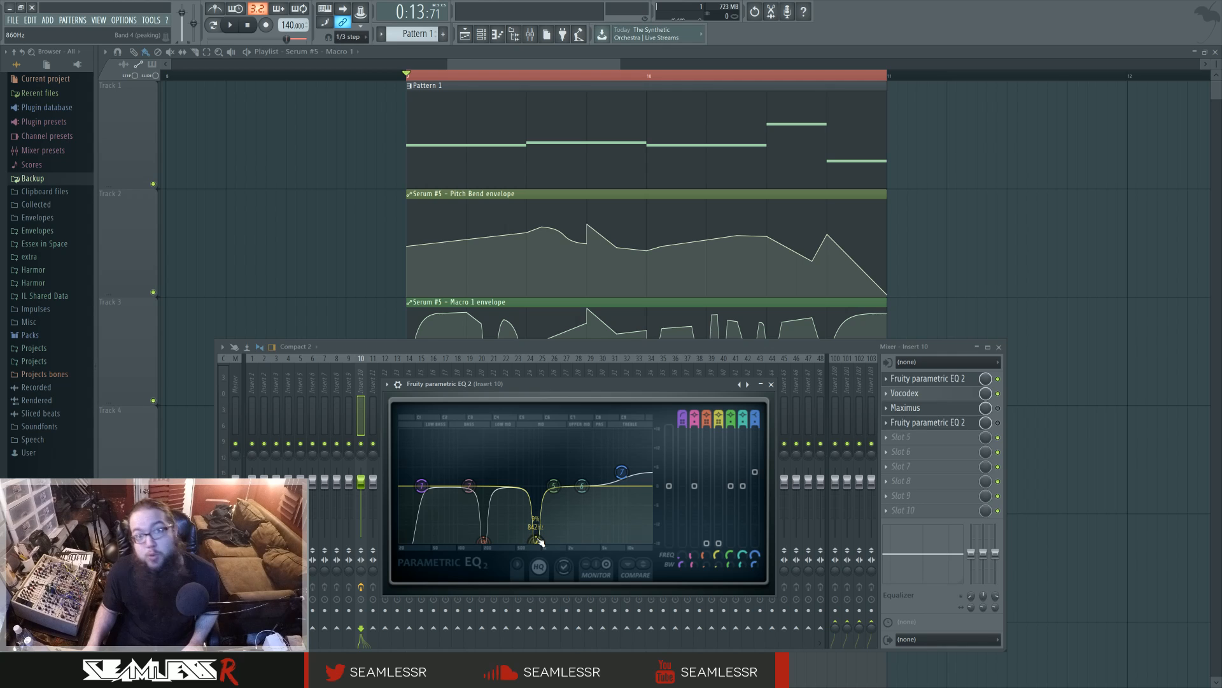
# Enable and open Maximus on Insert 10 and view its low, mid and high band curves.
pyautogui.click(998, 409)
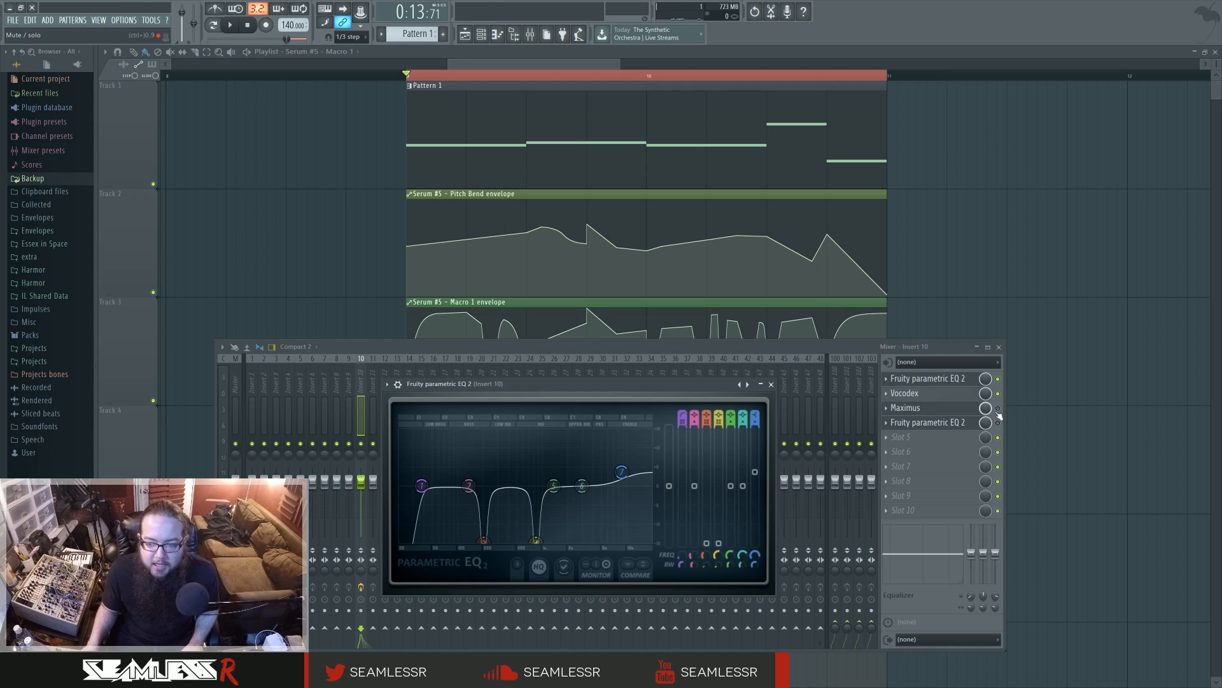
pyautogui.click(958, 412)
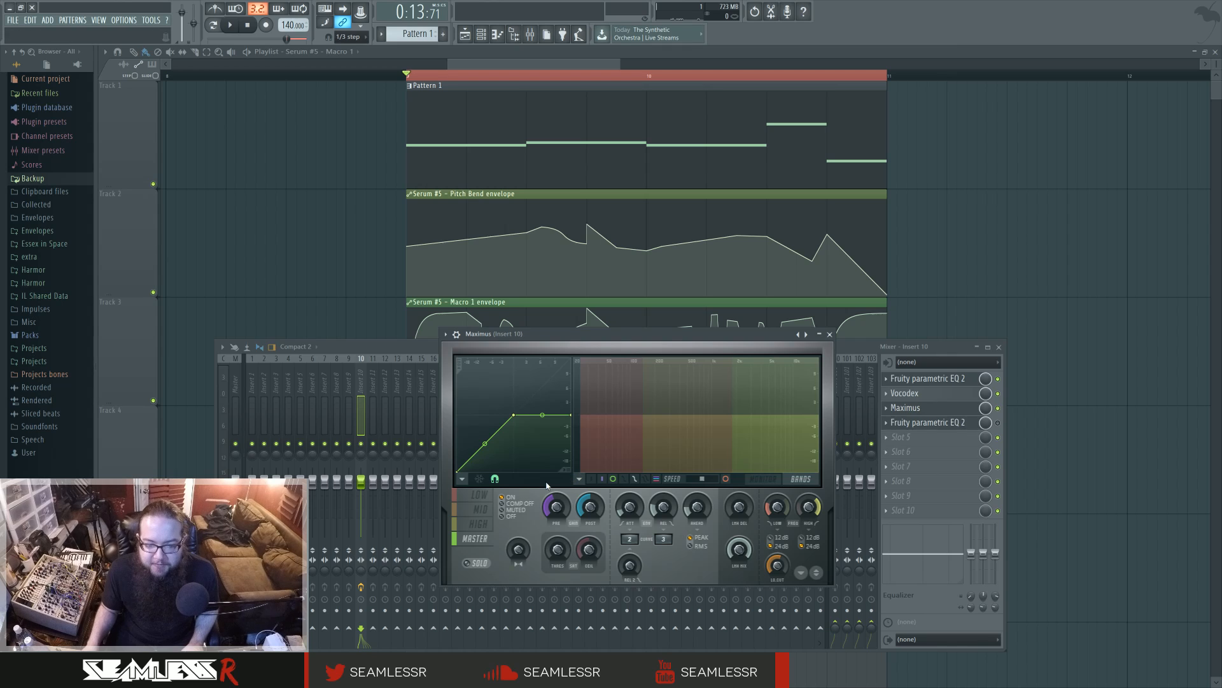
pyautogui.click(481, 501)
pyautogui.click(482, 512)
pyautogui.click(482, 526)
pyautogui.click(482, 497)
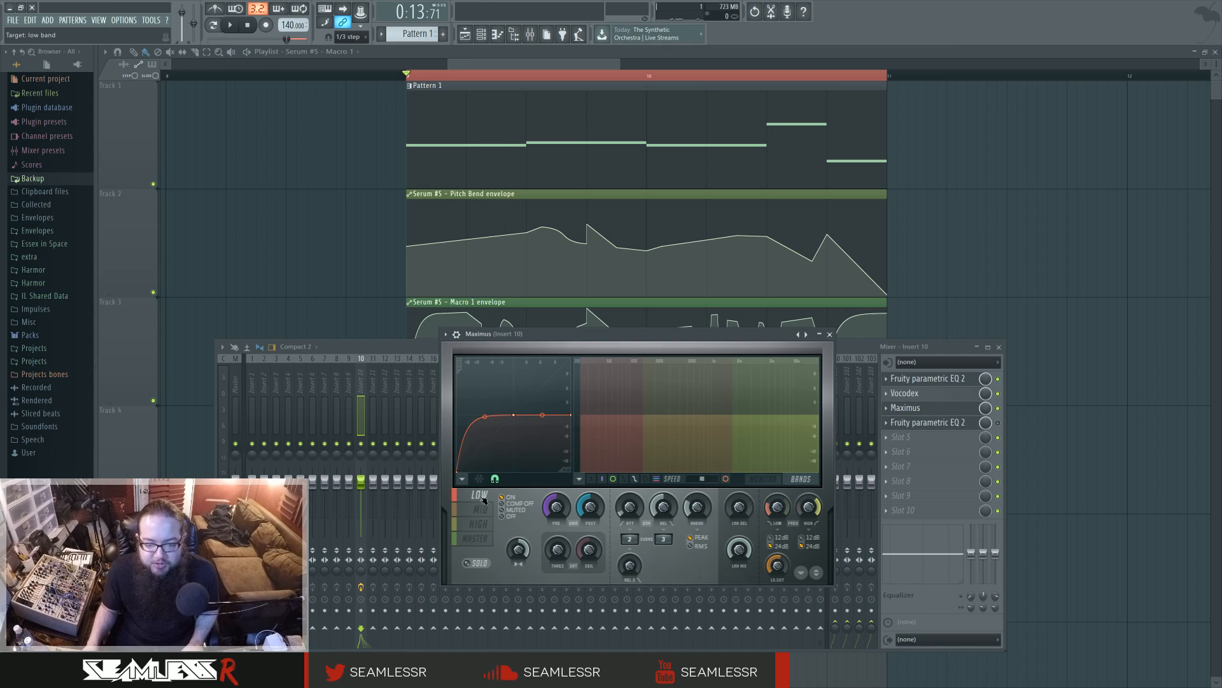
# Compare the compression curves of Maximus's low, mid and high bands, ending on the mid band.
pyautogui.click(483, 511)
pyautogui.click(486, 526)
pyautogui.click(487, 496)
pyautogui.click(490, 509)
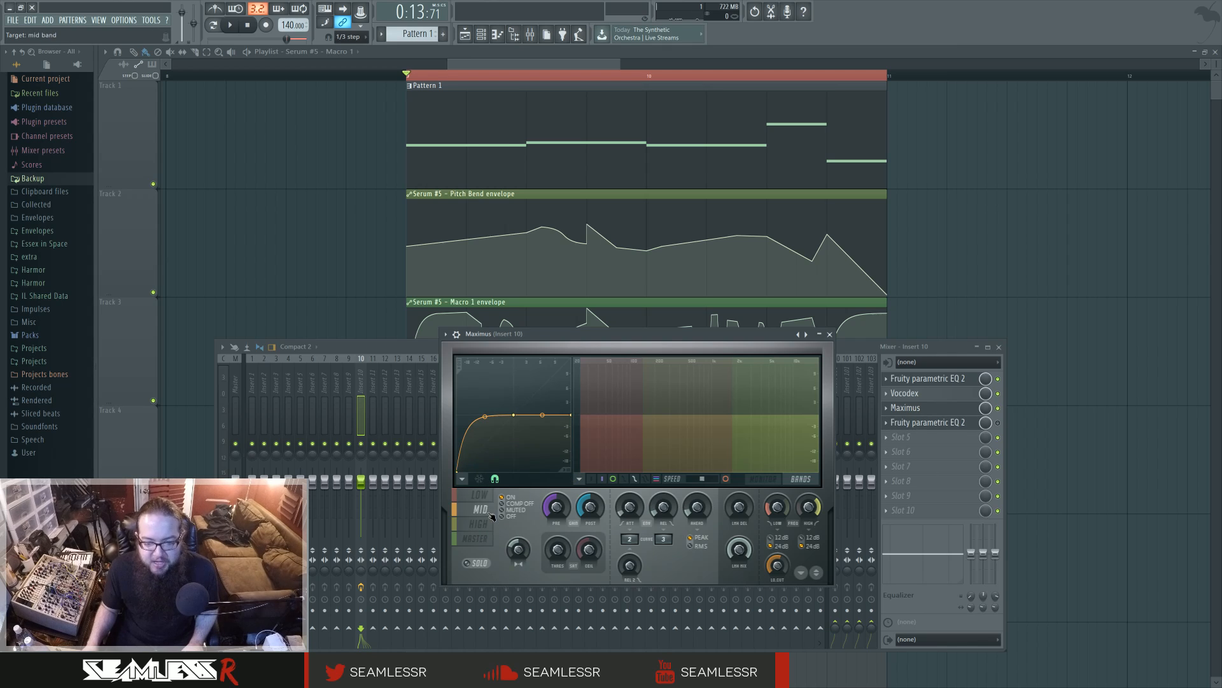
pyautogui.click(491, 524)
pyautogui.click(490, 511)
pyautogui.click(488, 497)
pyautogui.click(491, 512)
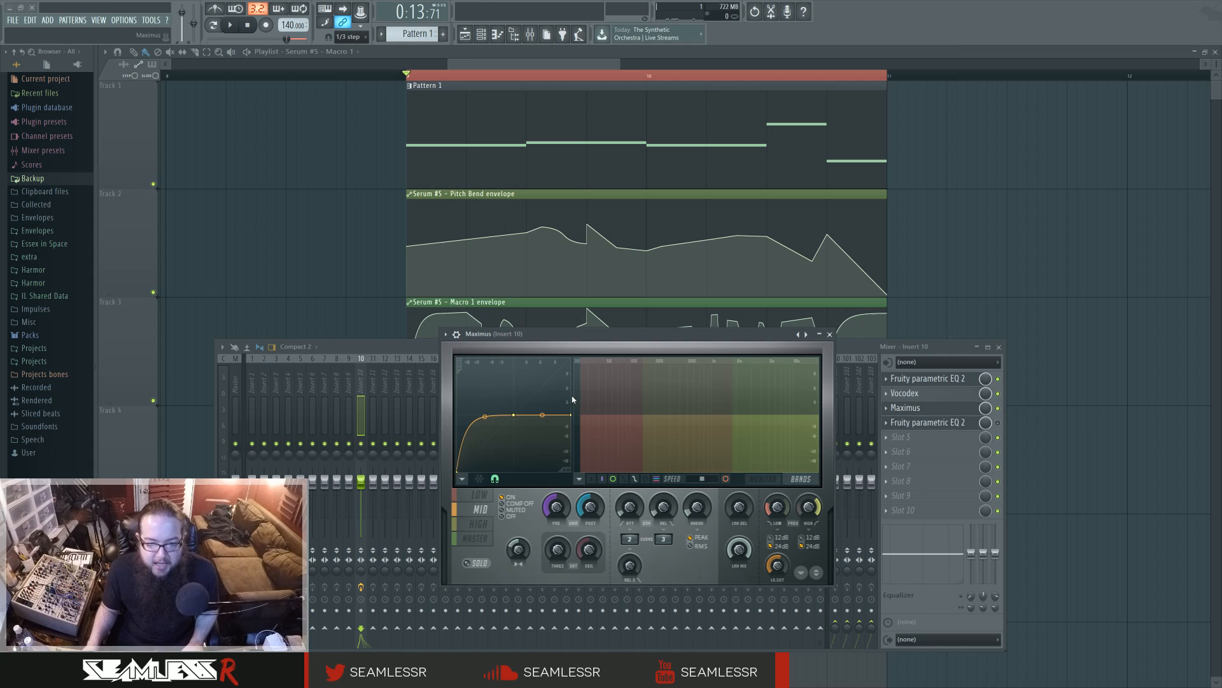
# Examine the high, low and mid band settings in Maximus, then its master band curve.
pyautogui.click(479, 524)
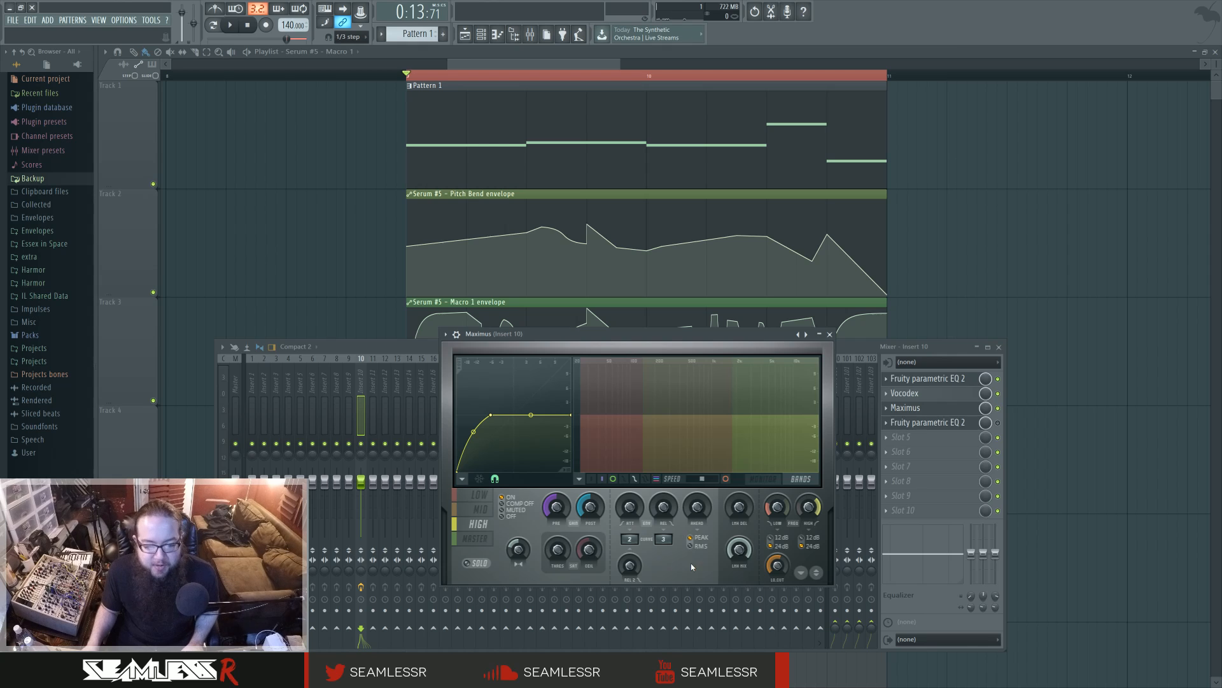
pyautogui.click(486, 503)
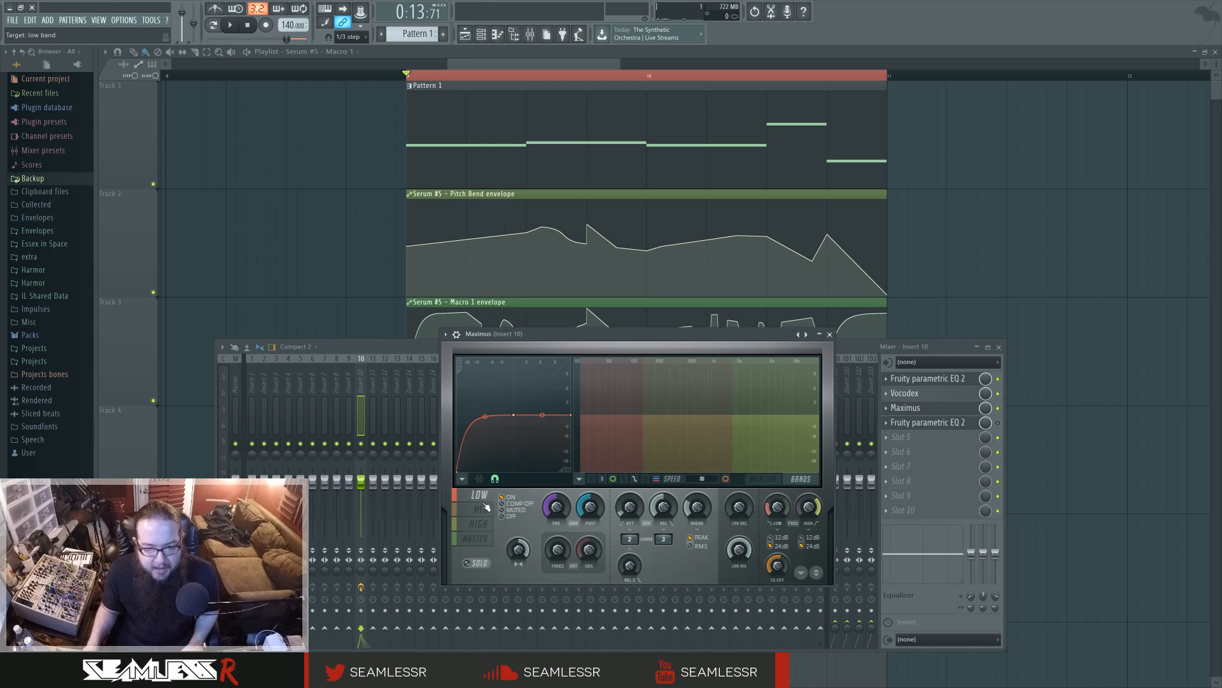
pyautogui.click(486, 508)
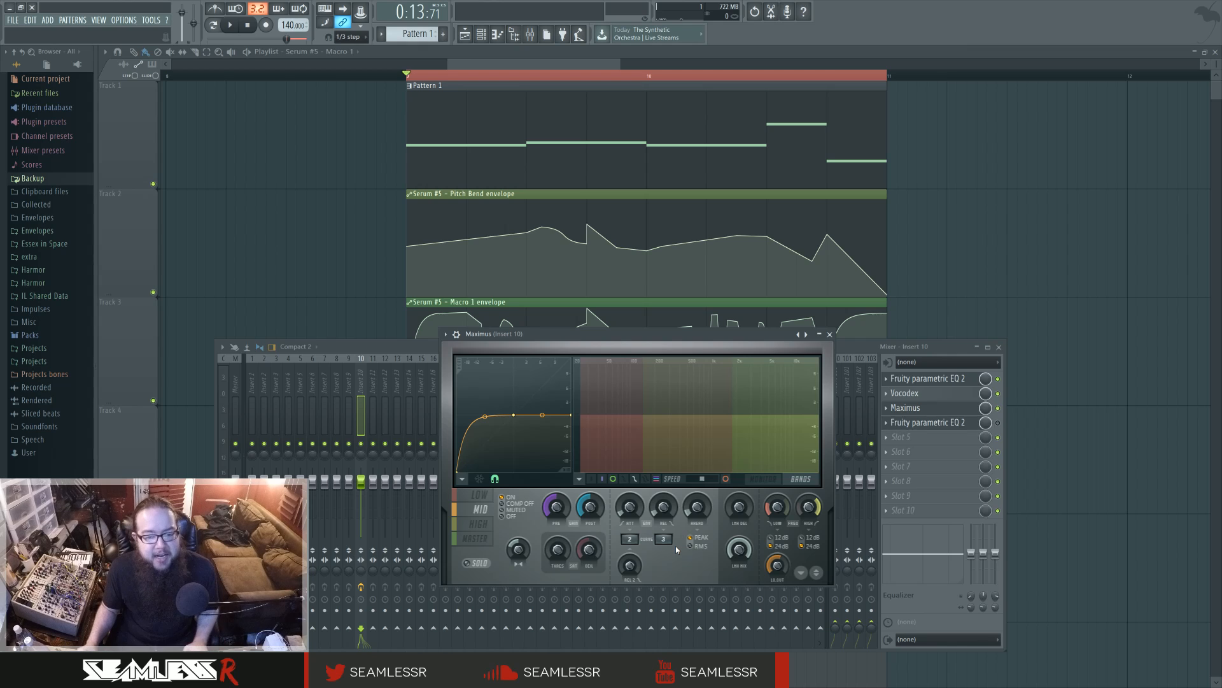
pyautogui.click(488, 525)
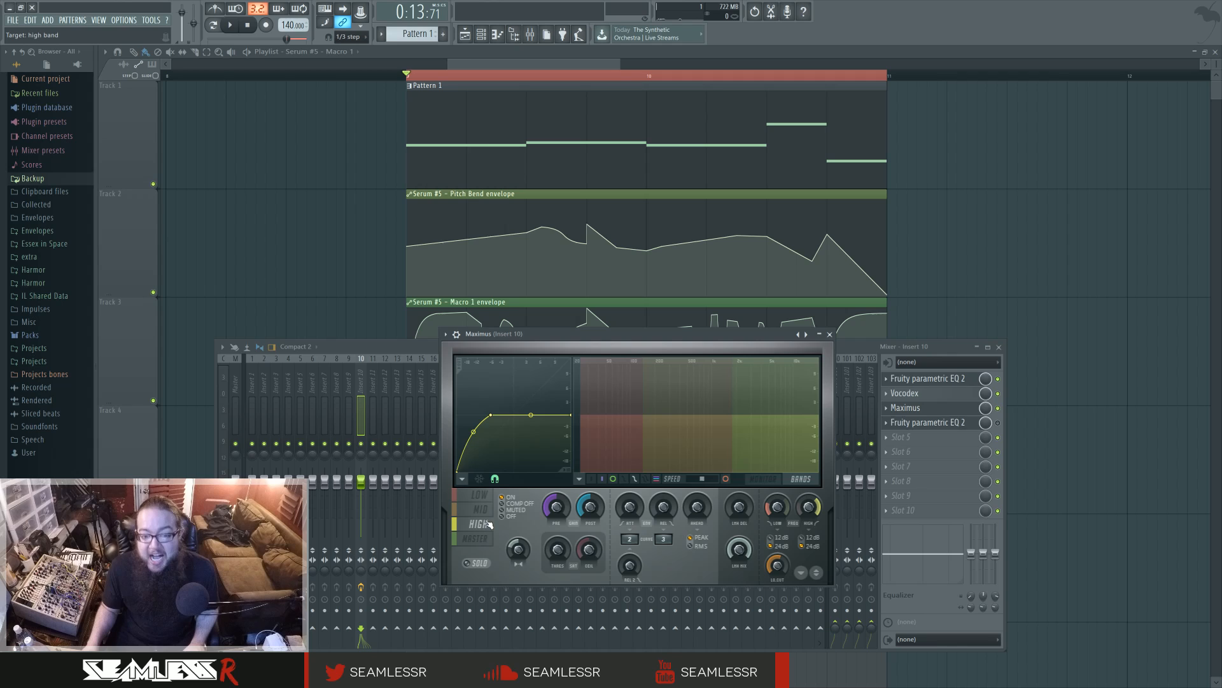
pyautogui.click(489, 500)
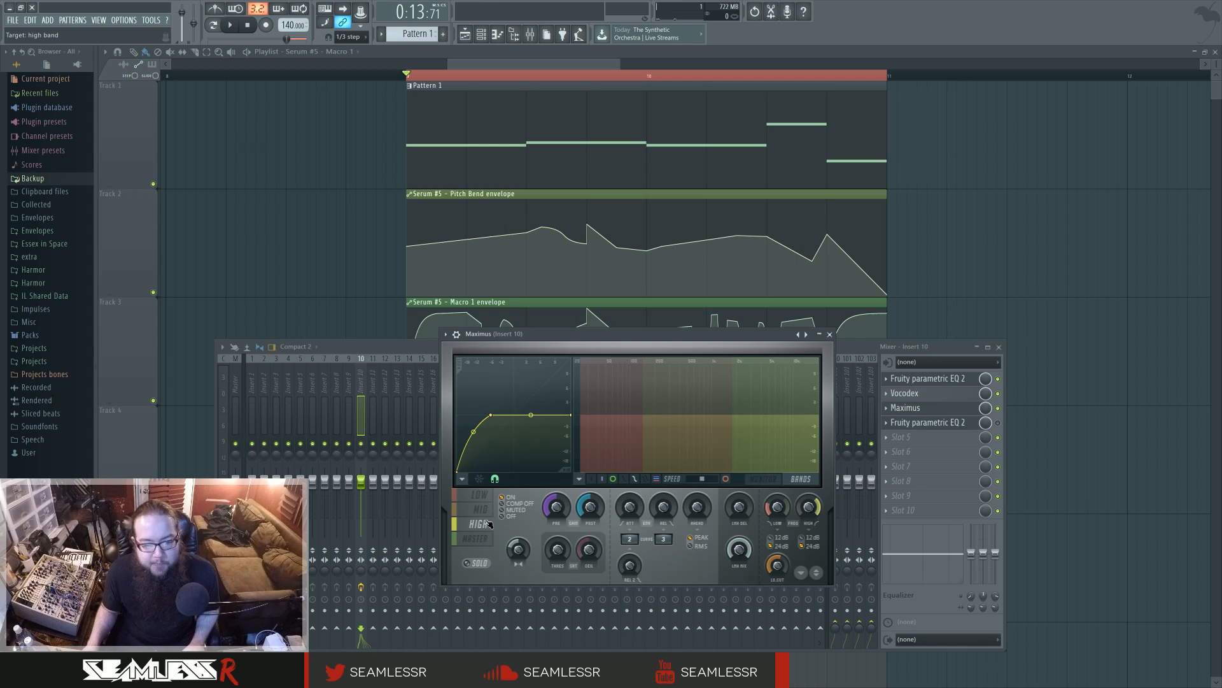
pyautogui.click(489, 524)
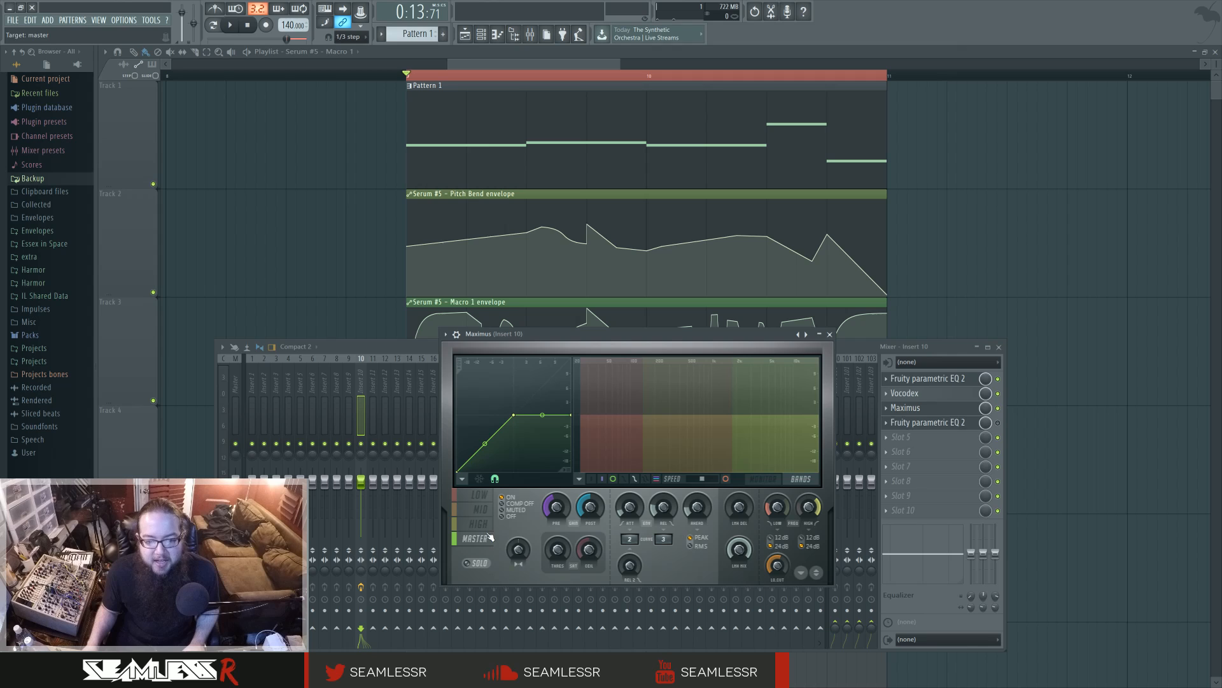
pyautogui.click(488, 538)
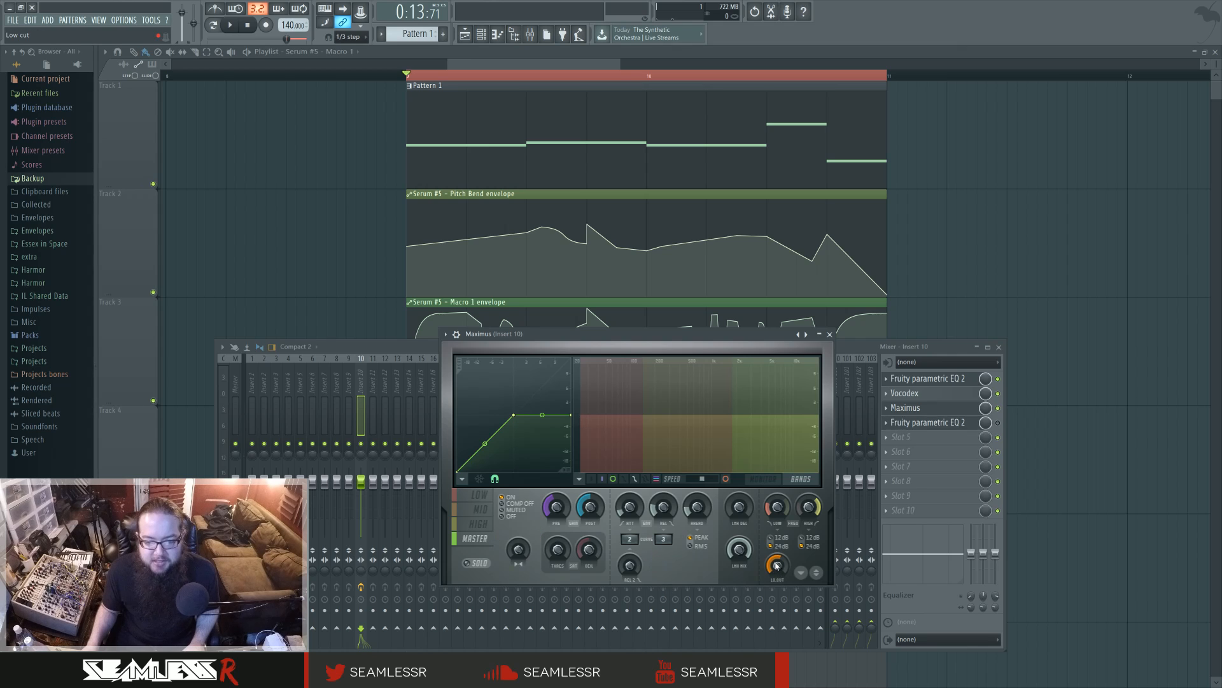
# Adjust Maximus's low cut to about 28 Hz and play the pattern through it.
pyautogui.moveTo(777, 565); pyautogui.dragTo(776, 563)
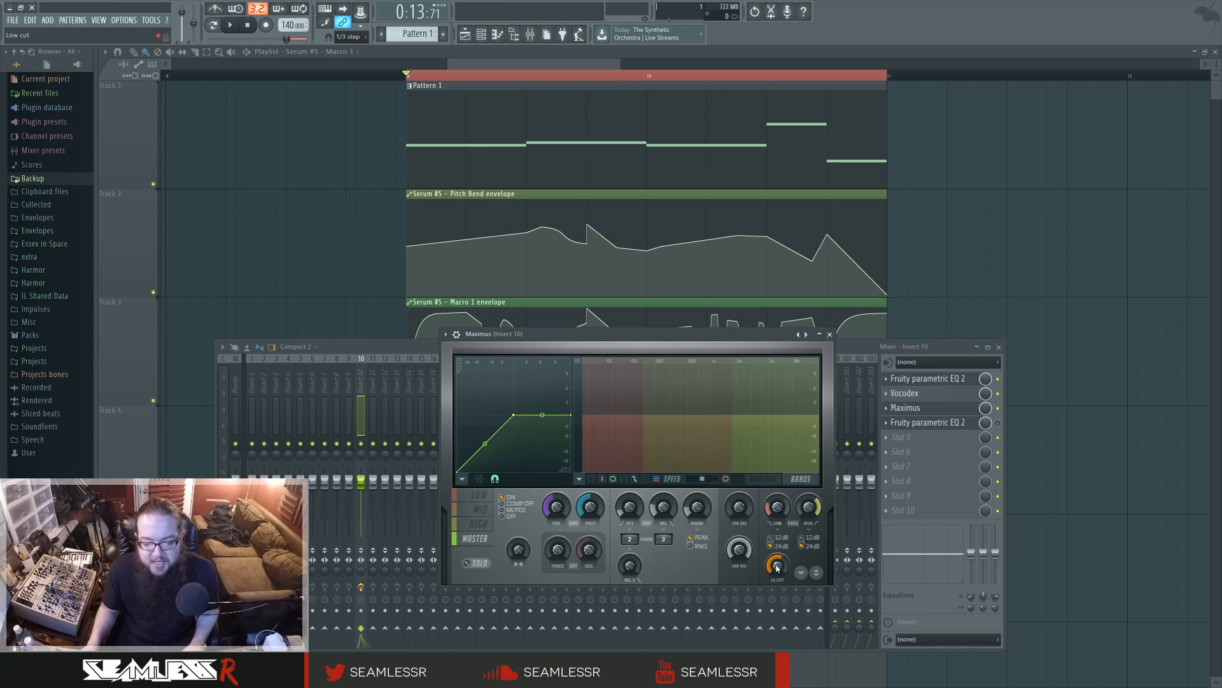
pyautogui.moveTo(777, 566); pyautogui.dragTo(777, 565)
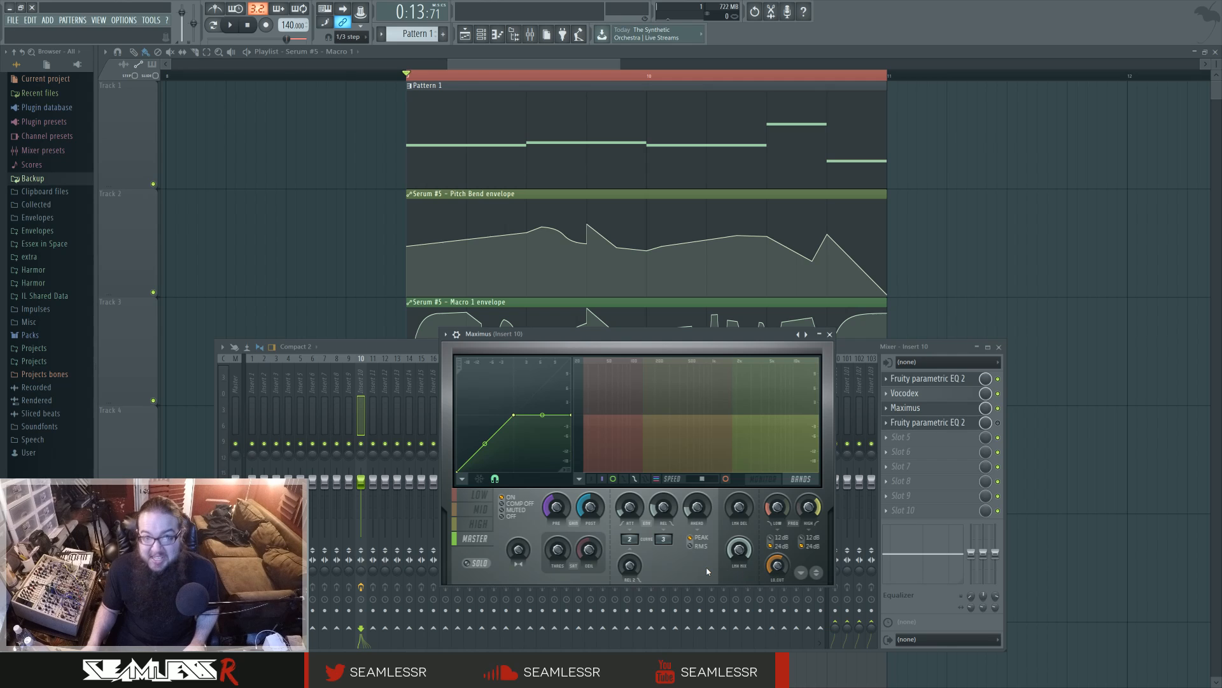
pyautogui.press('space')
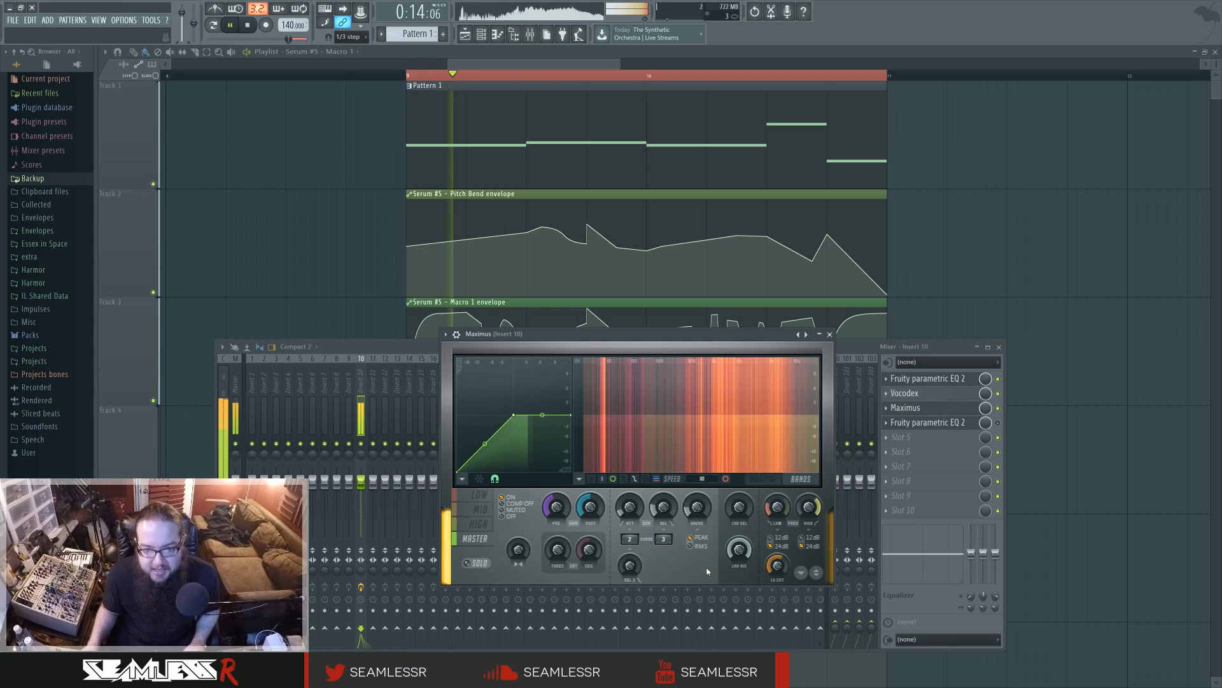
pyautogui.press('space')
pyautogui.press('space')
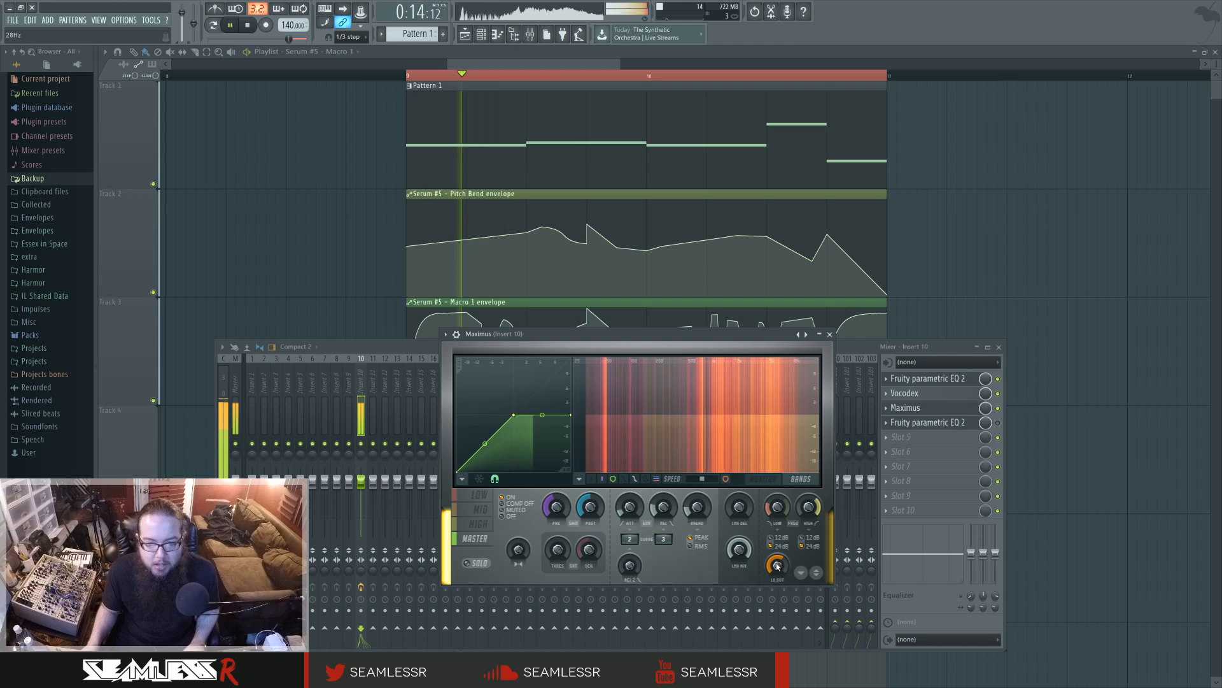
pyautogui.press('space')
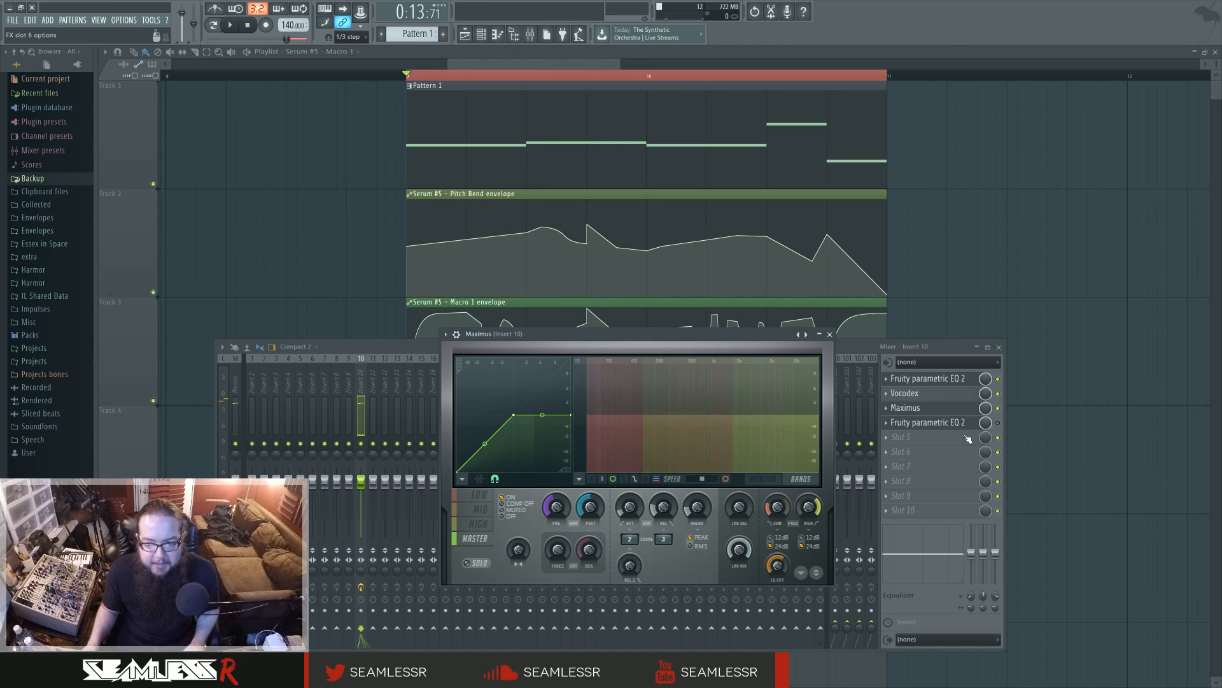
# Open and enable the last Fruity parametric EQ 2 on Insert 10 and play the pattern through it.
pyautogui.click(963, 427)
pyautogui.click(962, 426)
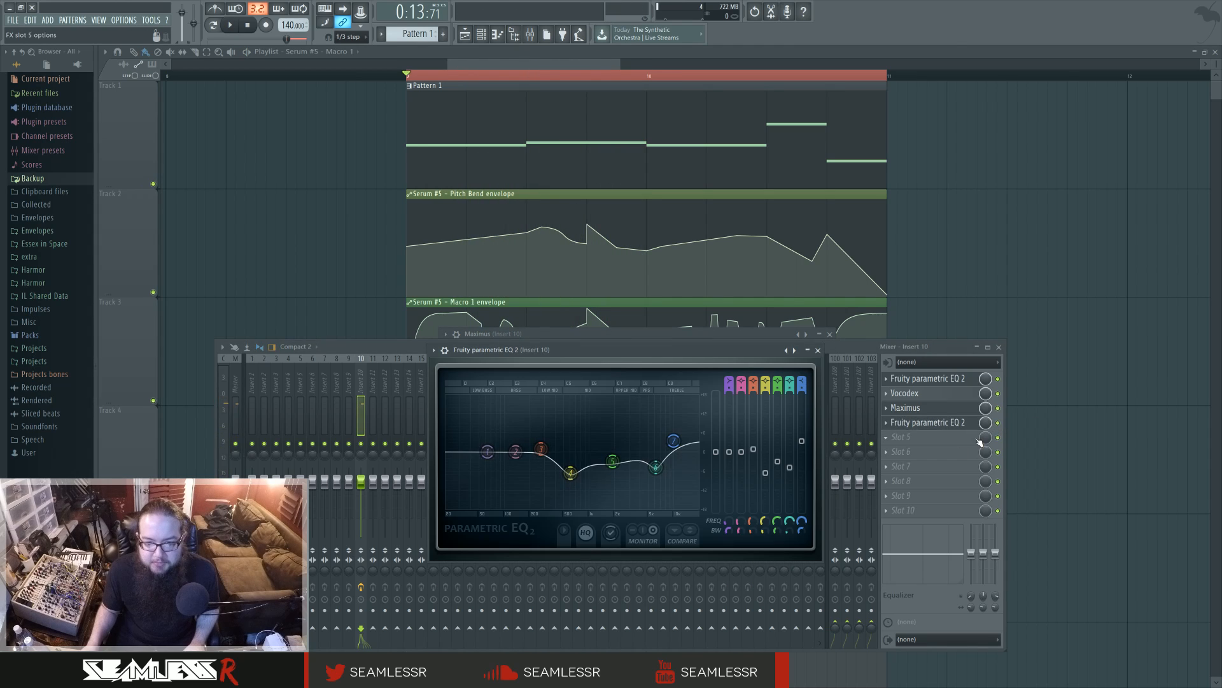
pyautogui.press('space')
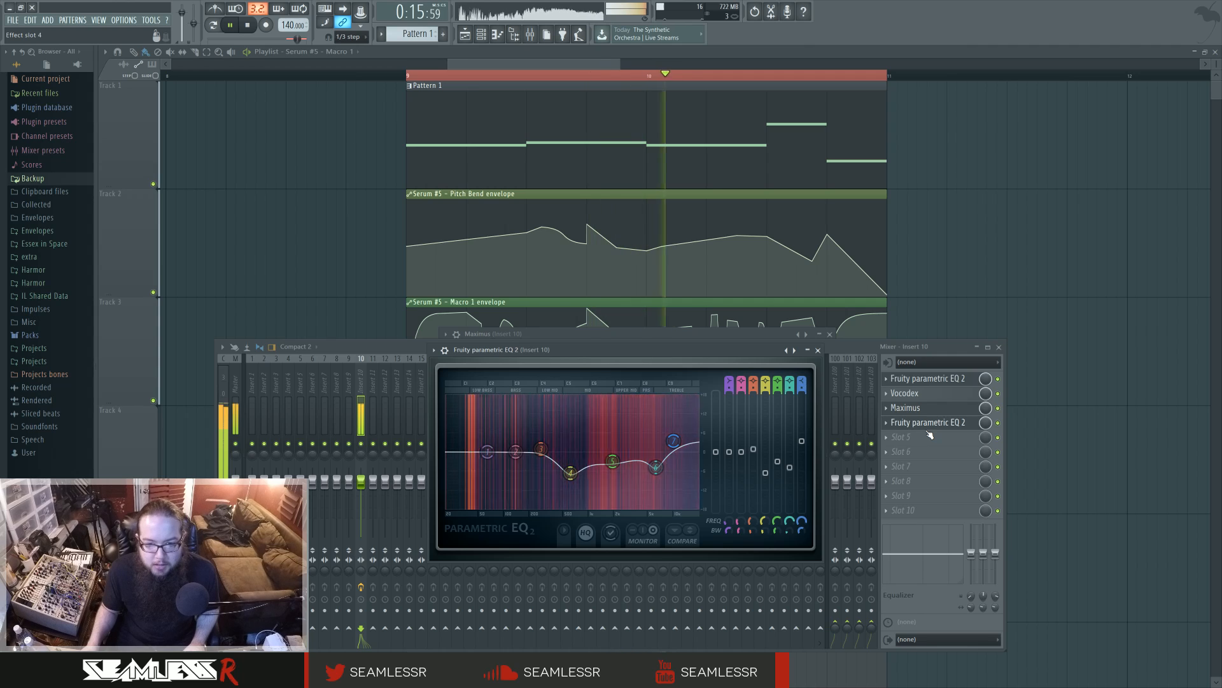
pyautogui.press('space')
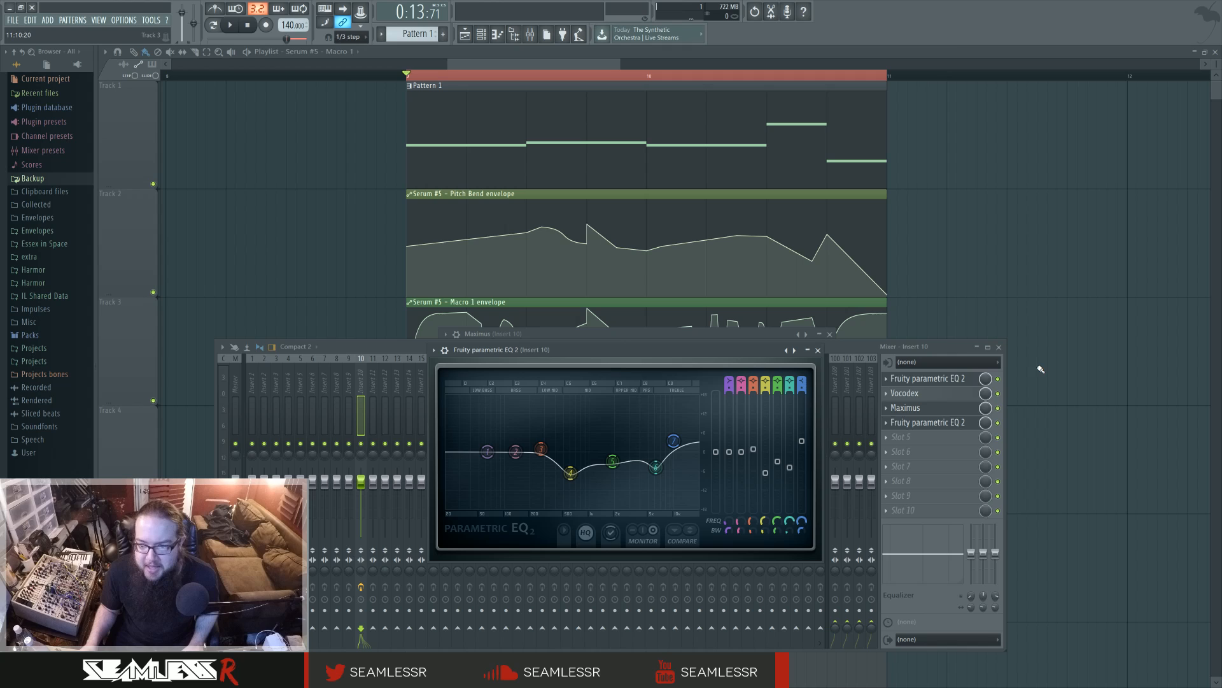
# Close the second EQ, Maximus, the mixer and the first EQ so only the playlist is left.
pyautogui.click(819, 350)
pyautogui.click(635, 338)
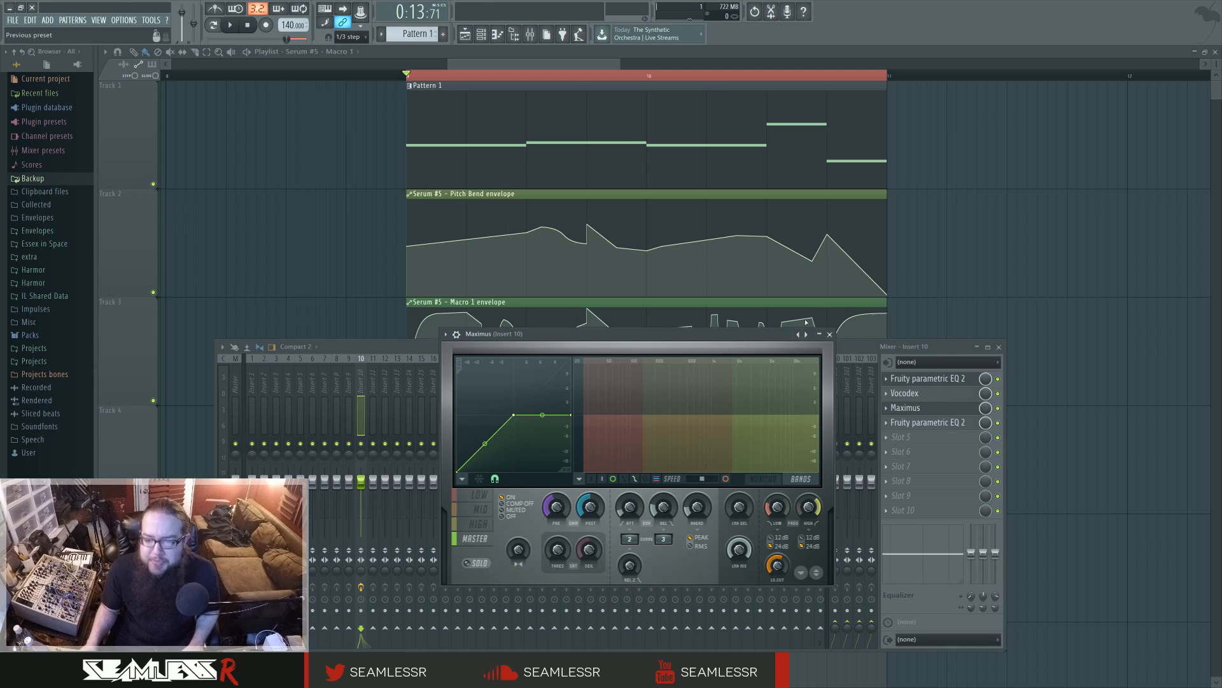
pyautogui.click(830, 333)
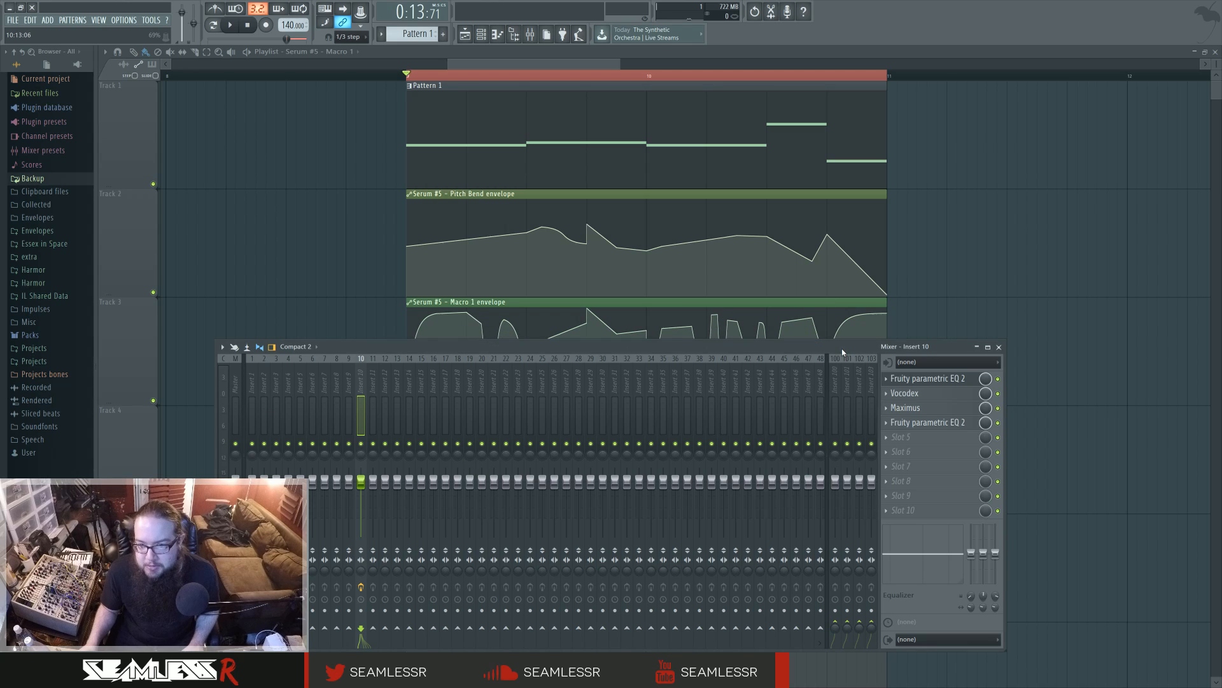
pyautogui.moveTo(842, 350); pyautogui.dragTo(848, 405)
pyautogui.click(1004, 404)
pyautogui.click(771, 384)
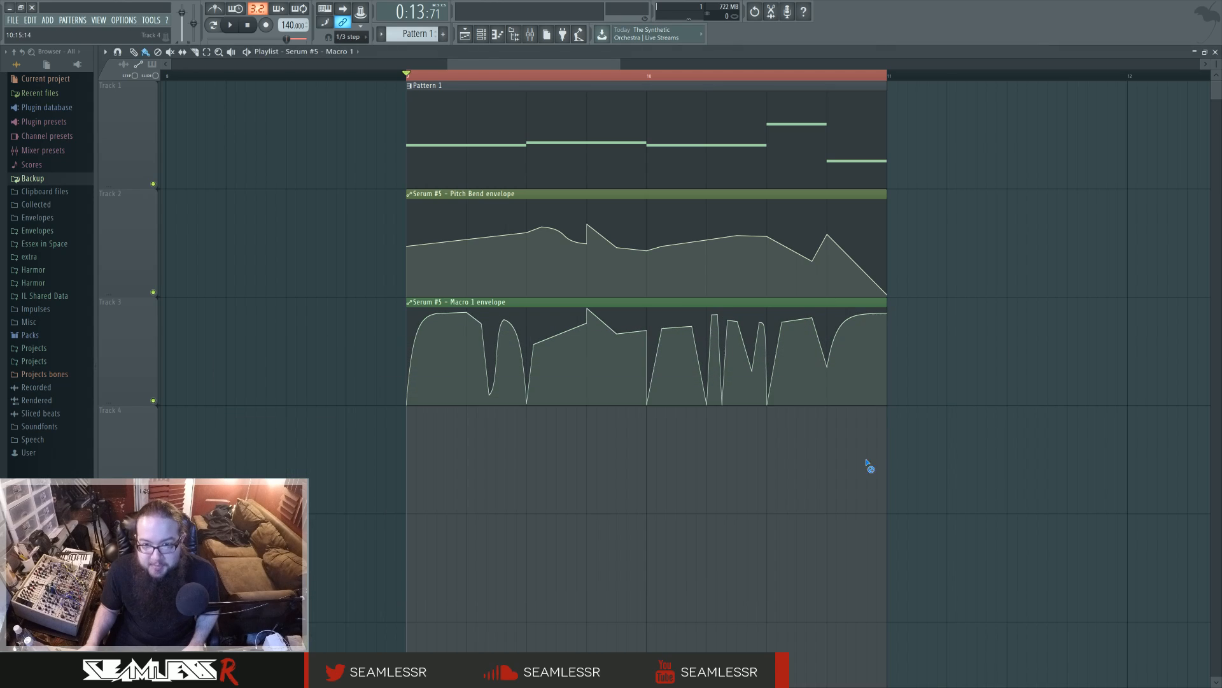
# Look at Pattern 1's Serum #5 notes in the piano roll and return to the playlist.
pyautogui.scroll(2, 876, 468)
pyautogui.scroll(-1, 713, 460)
pyautogui.hscroll(-2, 699, 457)
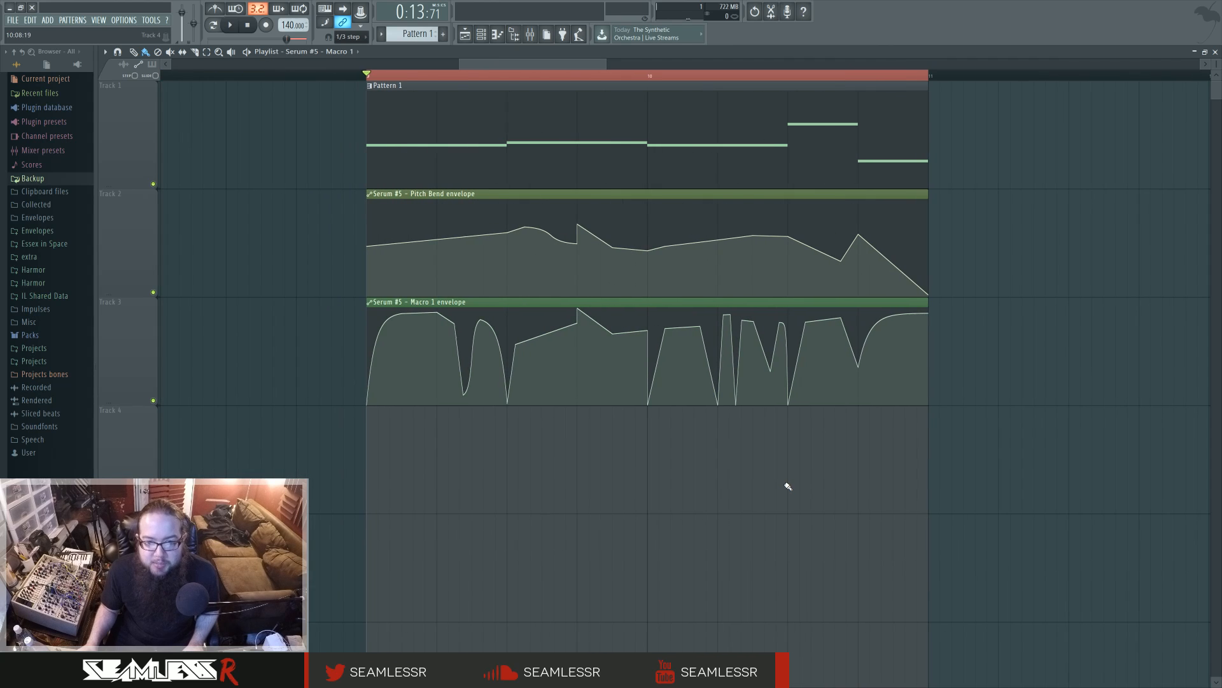
pyautogui.scroll(3, 670, 300)
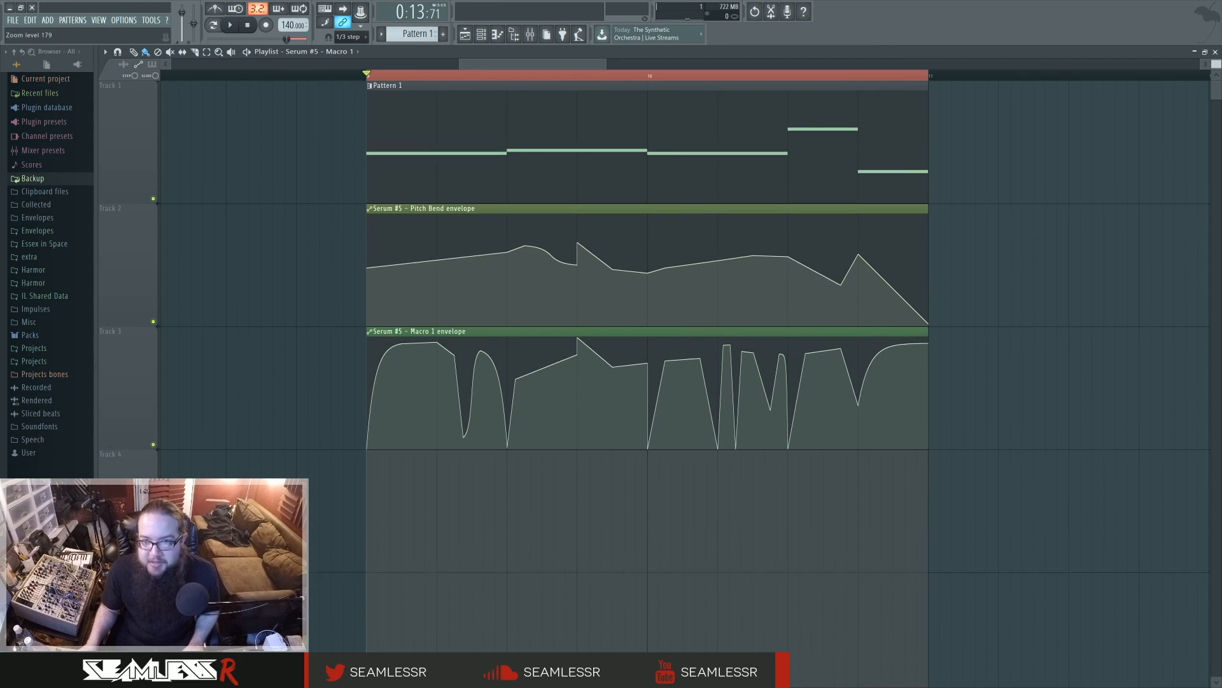
pyautogui.doubleClick(437, 126)
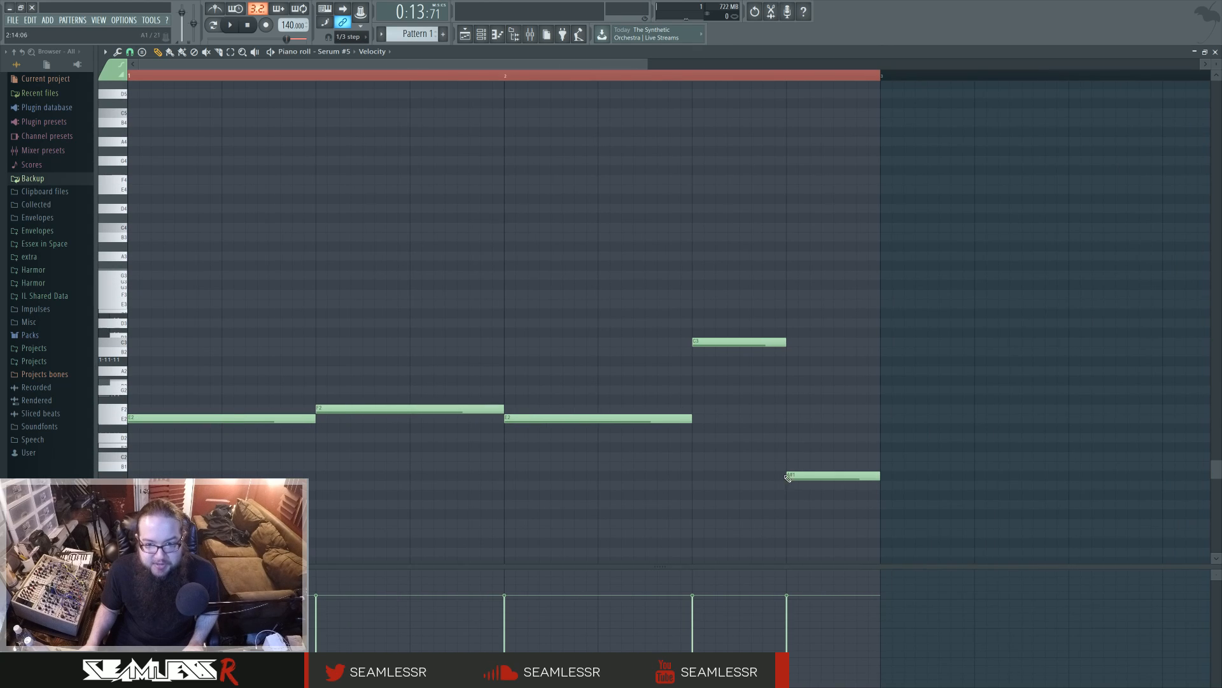
pyautogui.click(466, 34)
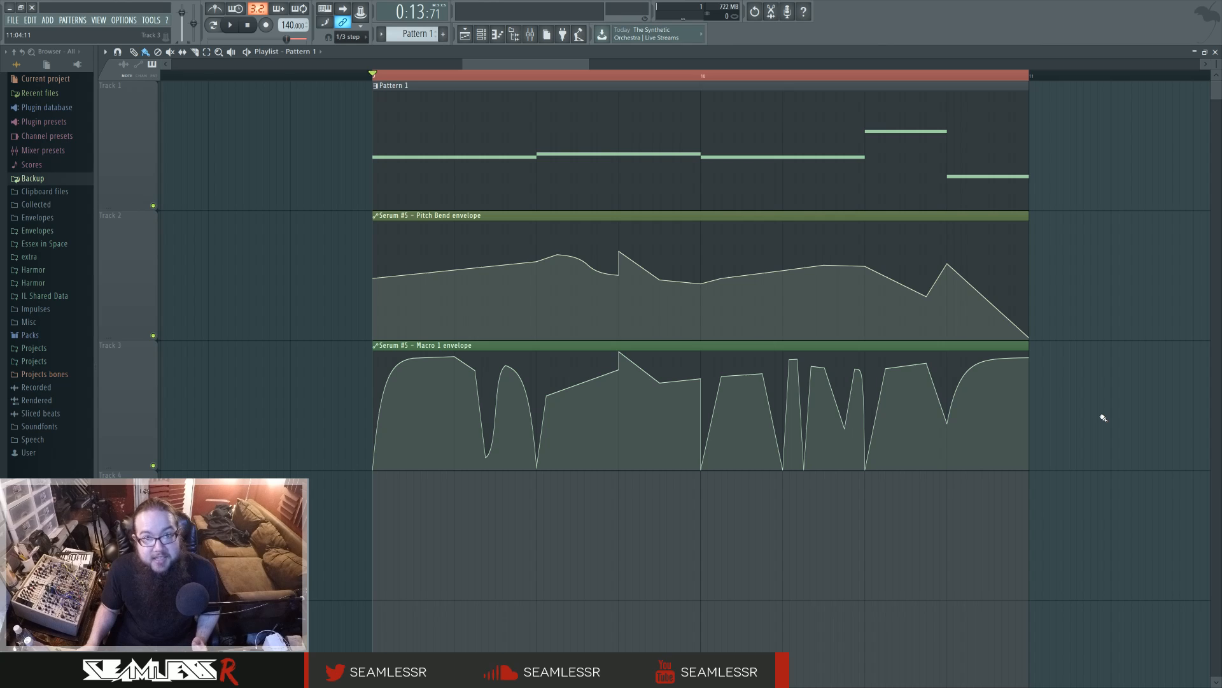
# Open the mixer, the channel rack and the Serum #5 editor.
pyautogui.click(530, 34)
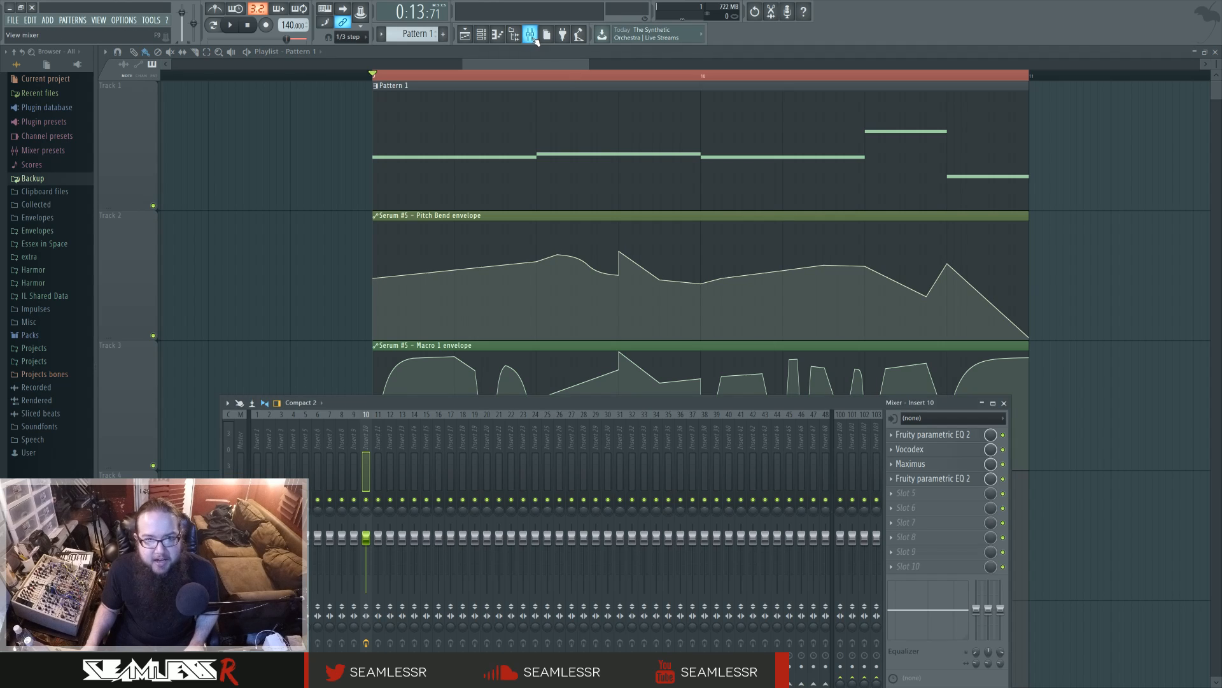
pyautogui.click(481, 34)
pyautogui.click(559, 408)
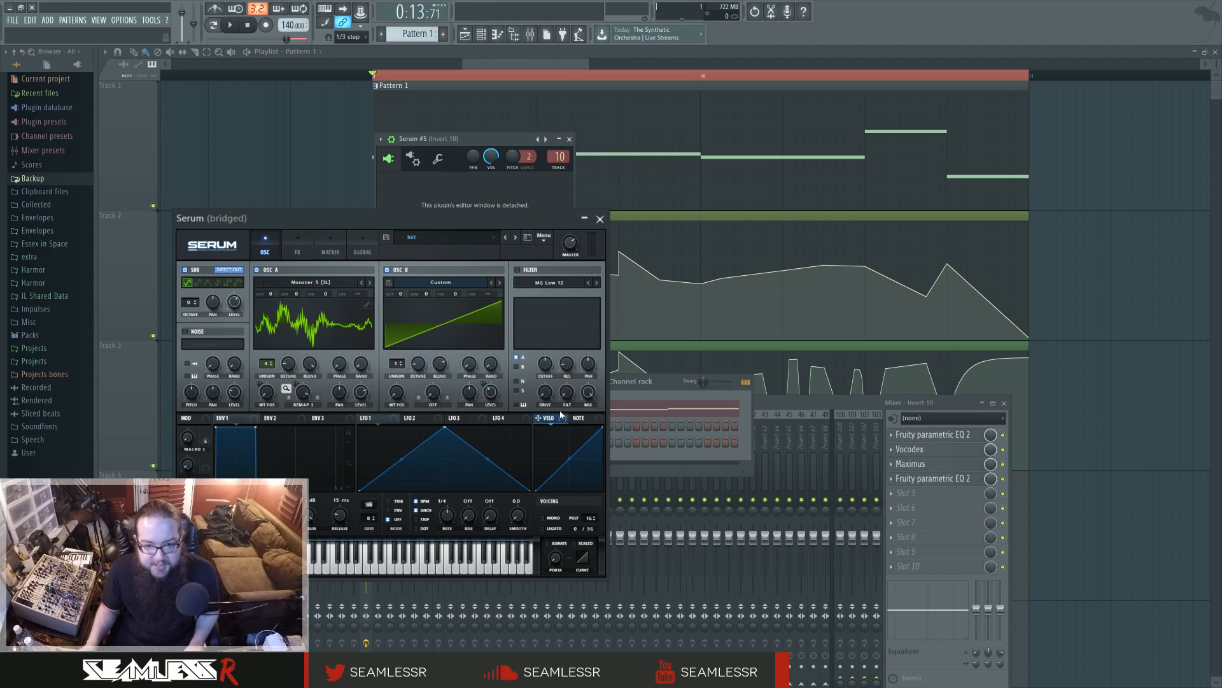
# Review Serum's Macro 1 modulation matrix, effects and oscillator pages, and close the synth editor.
pyautogui.click(328, 245)
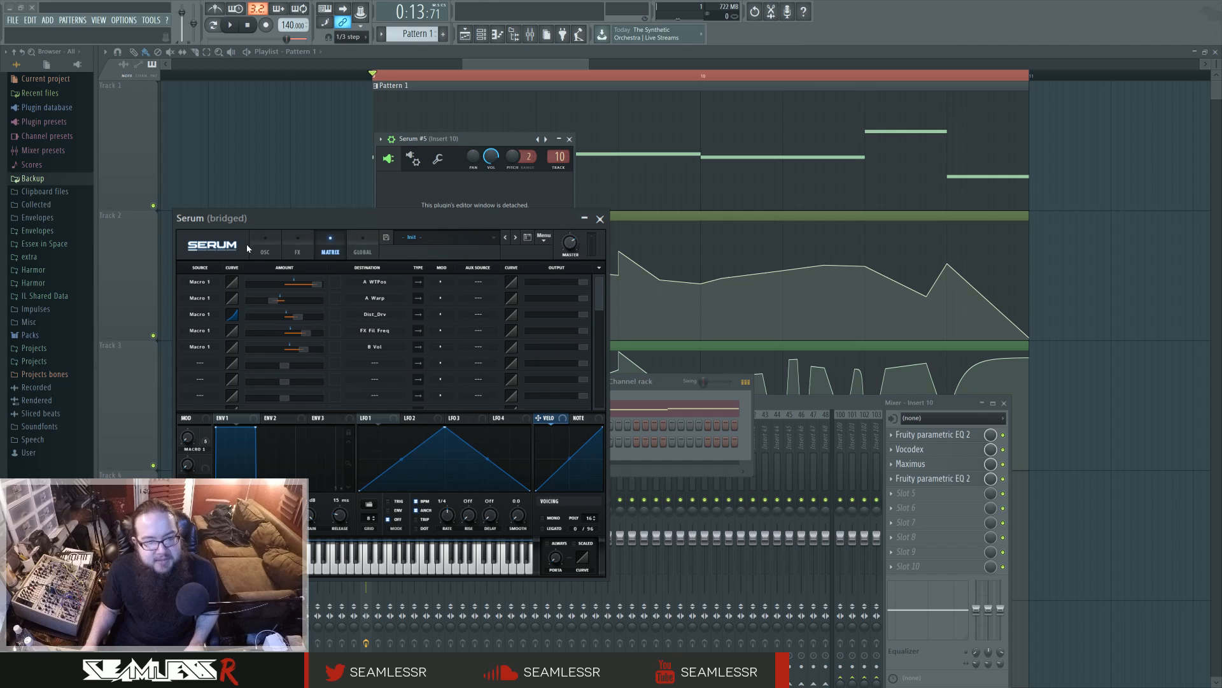
pyautogui.click(265, 248)
pyautogui.click(305, 249)
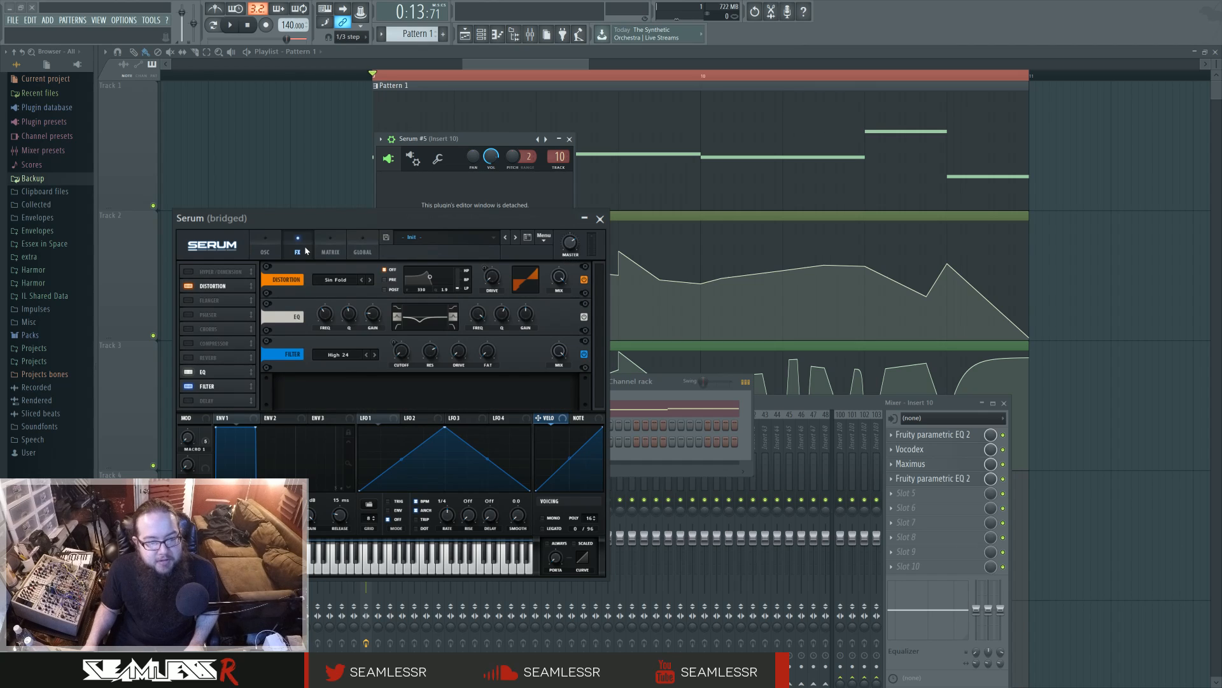
pyautogui.click(325, 250)
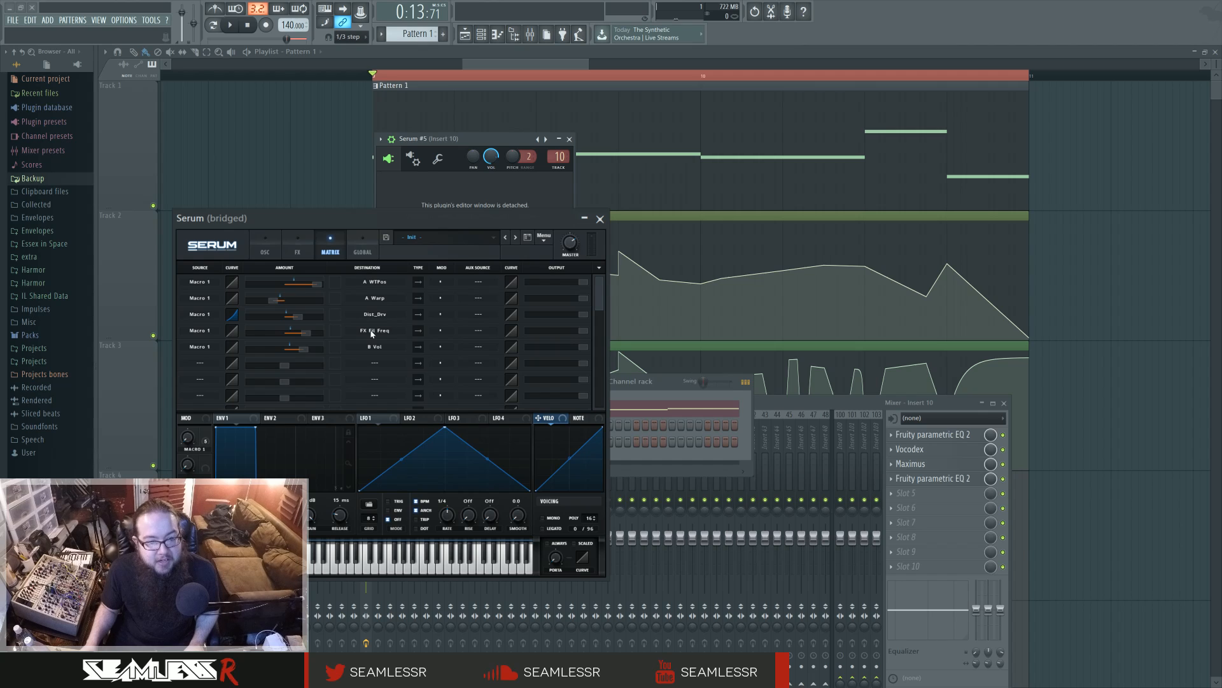
pyautogui.click(266, 250)
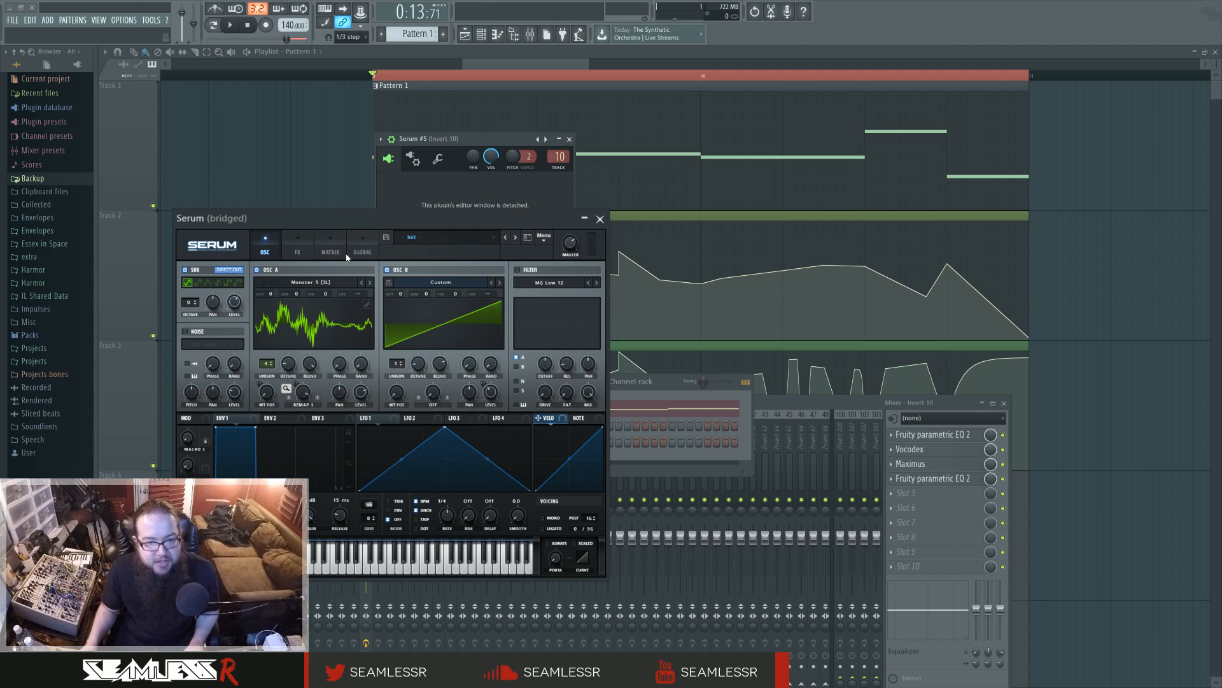
pyautogui.click(600, 218)
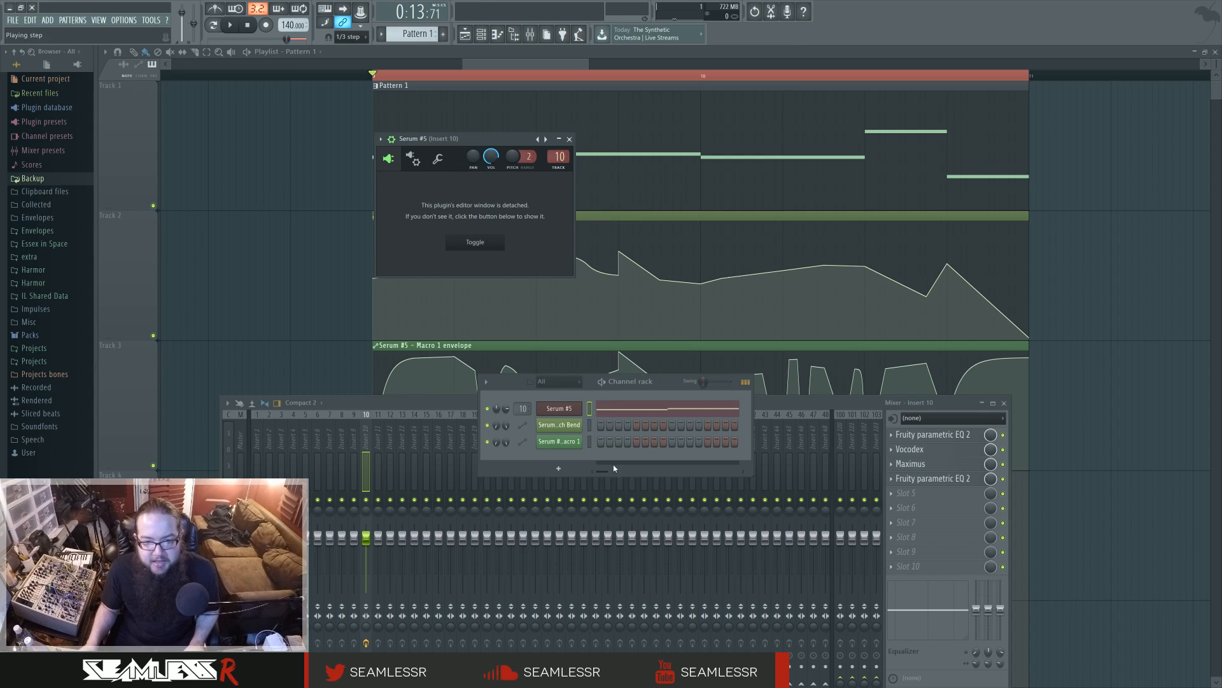
# Look over the Vocodex, Maximus and Fruity parametric EQ 2 slots on Insert 10 and close all windows except the playlist.
pyautogui.click(940, 441)
pyautogui.click(941, 440)
pyautogui.click(955, 450)
pyautogui.click(978, 452)
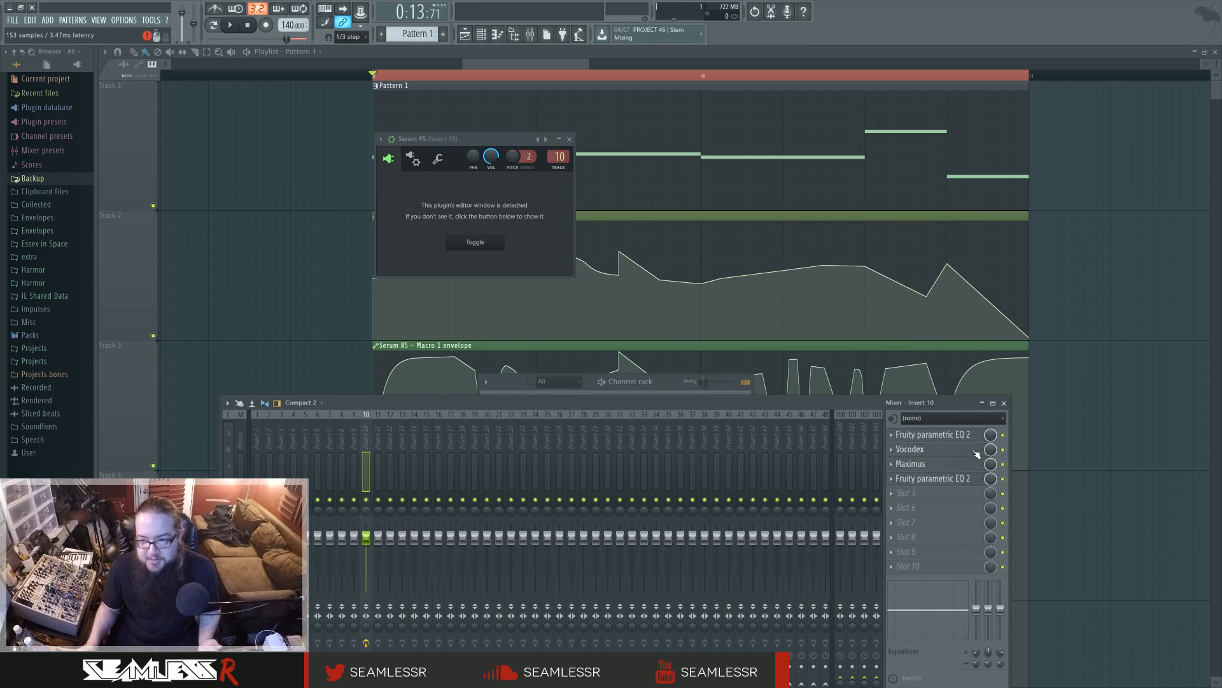
pyautogui.click(936, 435)
pyautogui.click(936, 436)
pyautogui.click(959, 479)
pyautogui.click(960, 480)
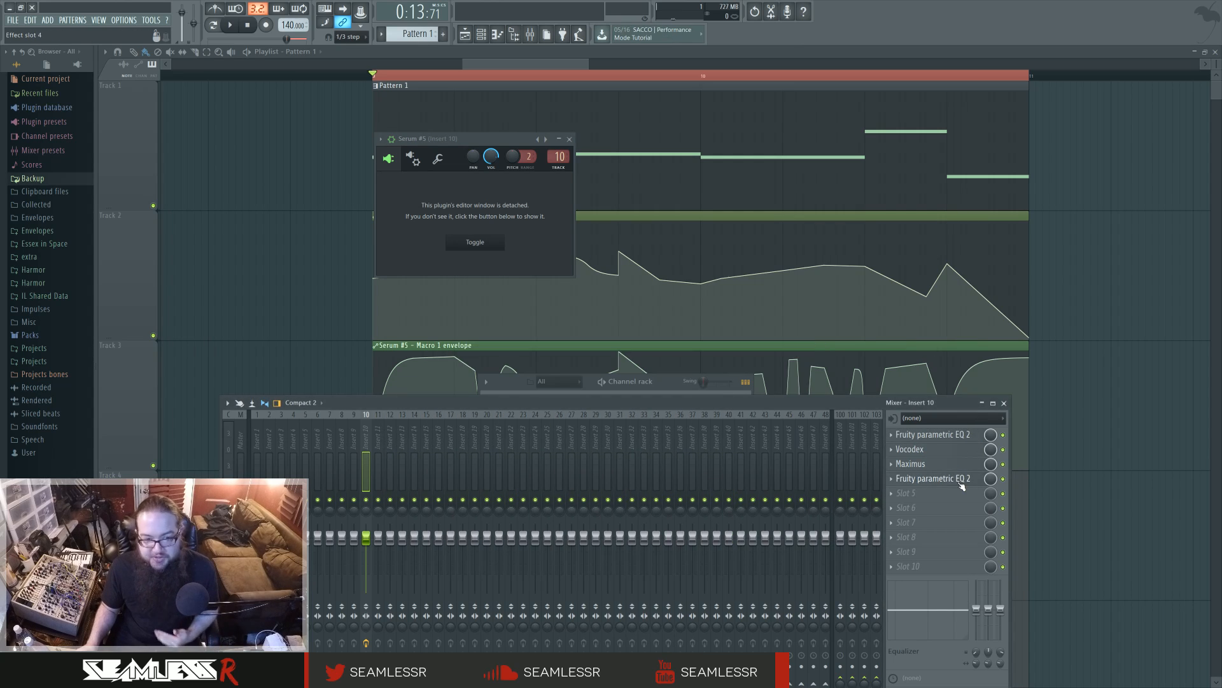
pyautogui.press('F12')
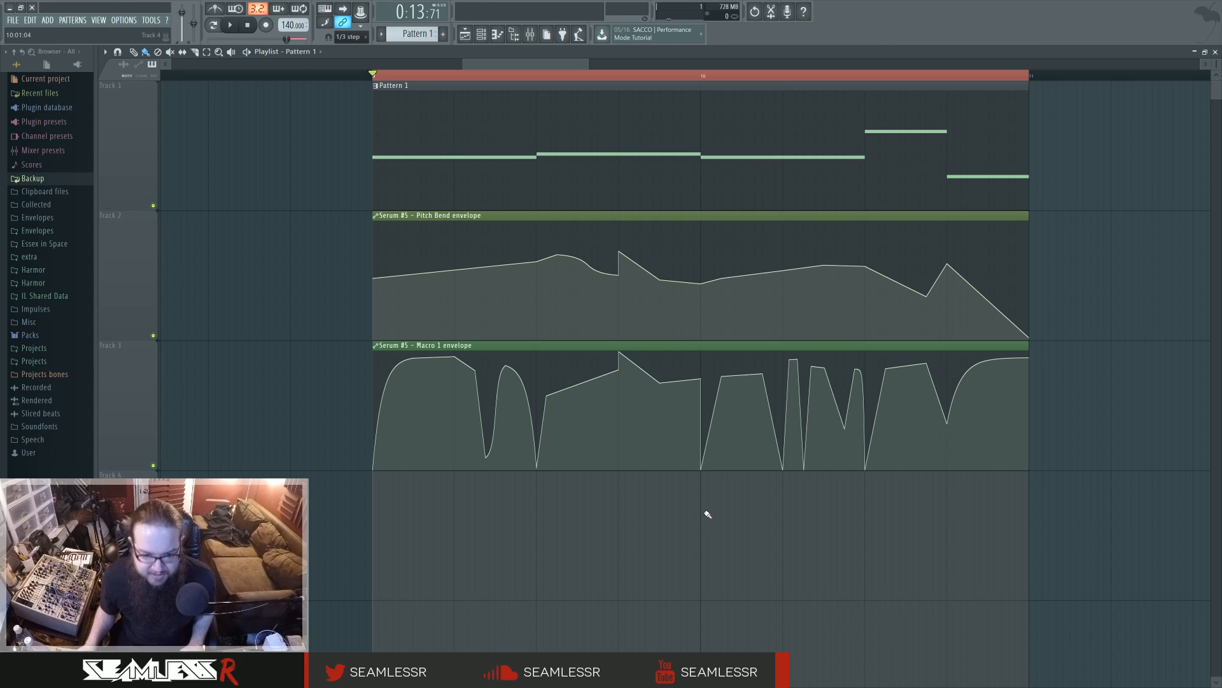
# Lower the tension of the opening rise in the Macro 1 envelope and play its start repeatedly.
pyautogui.moveTo(701, 380)
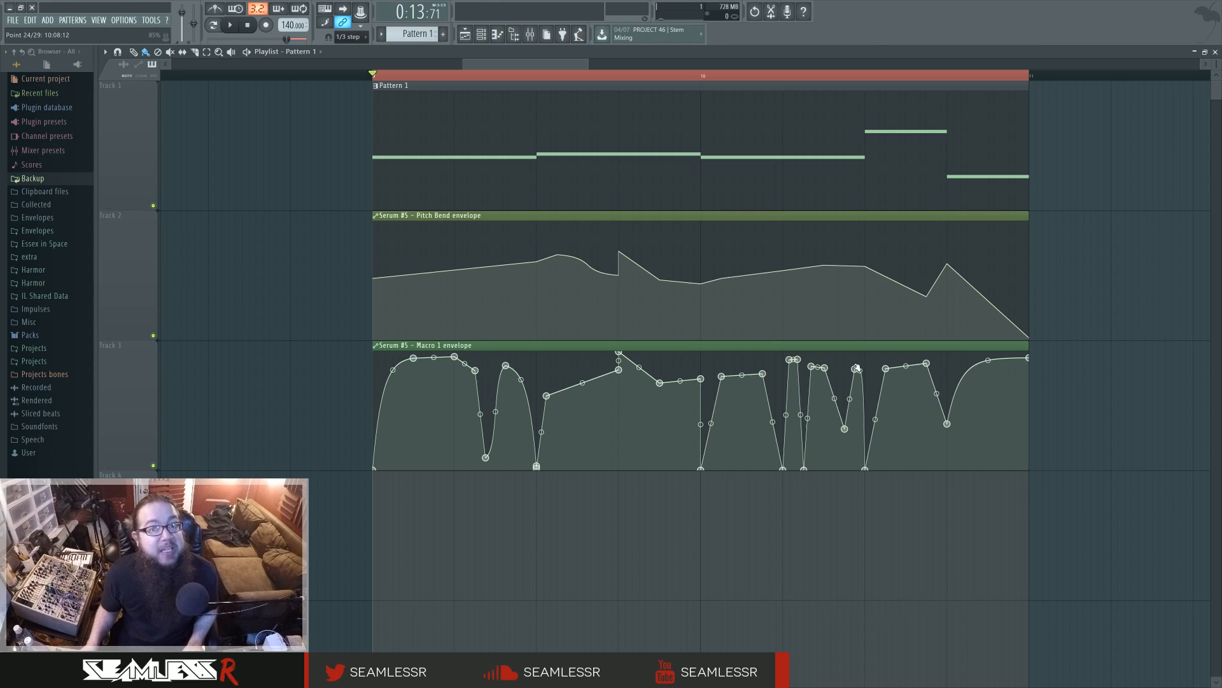
pyautogui.scroll(2, 439, 487)
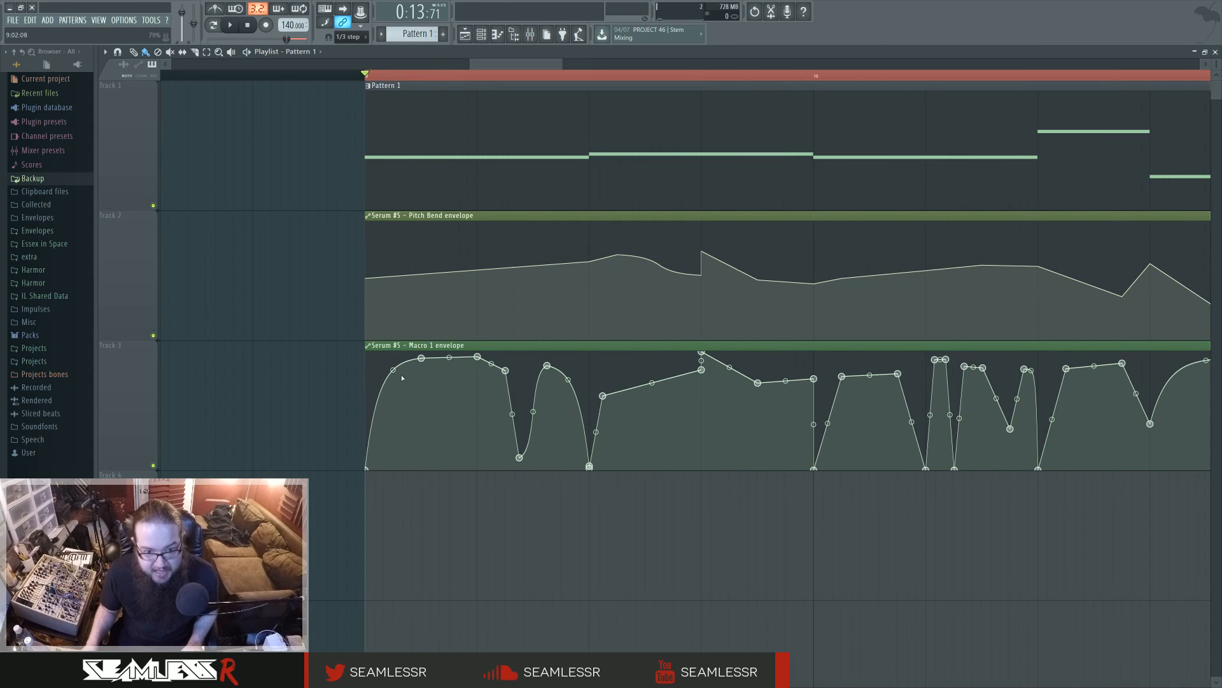
pyautogui.moveTo(393, 370)
pyautogui.mouseDown()
pyautogui.moveTo(393, 409)
pyautogui.moveTo(393, 388)
pyautogui.mouseUp()
pyautogui.press('space')
pyautogui.press('space')
pyautogui.press('space')
pyautogui.press('space')
pyautogui.press('space')
pyautogui.press('space')
pyautogui.press('space')
pyautogui.press('space')
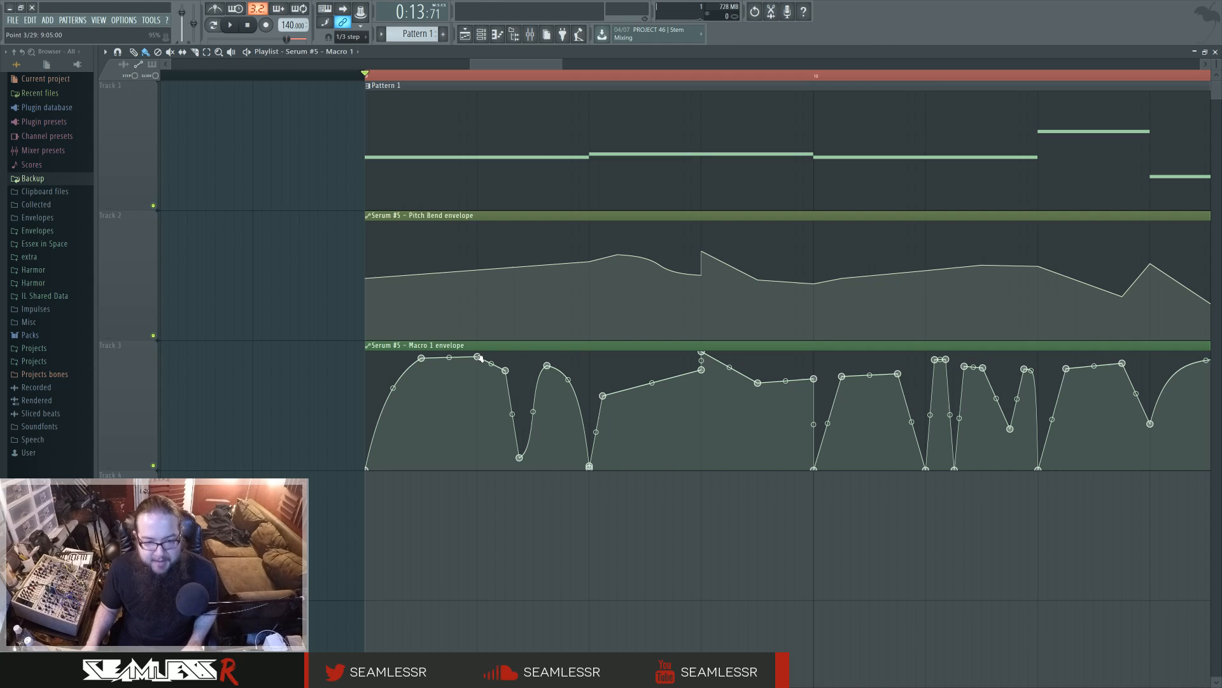
# Lower the Macro 1 envelope point at 9:05:00 to the bottom, set its mode to Single curve and play the result.
pyautogui.moveTo(478, 358); pyautogui.dragTo(478, 469)
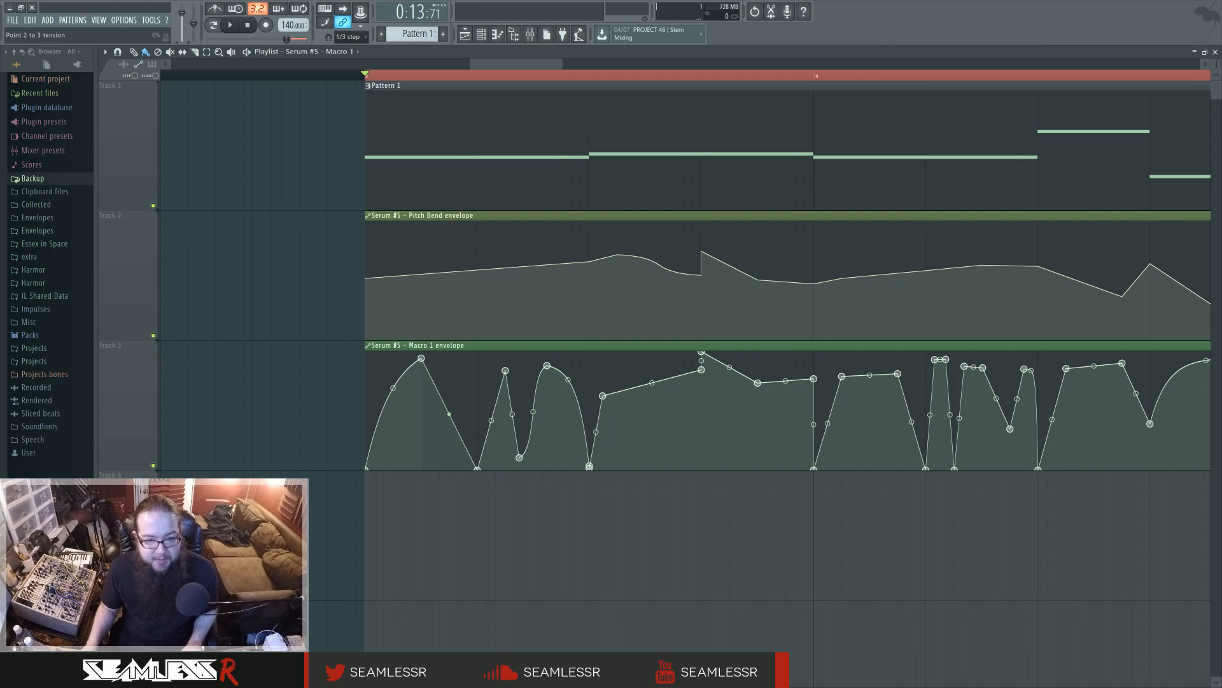
pyautogui.rightClick(478, 469)
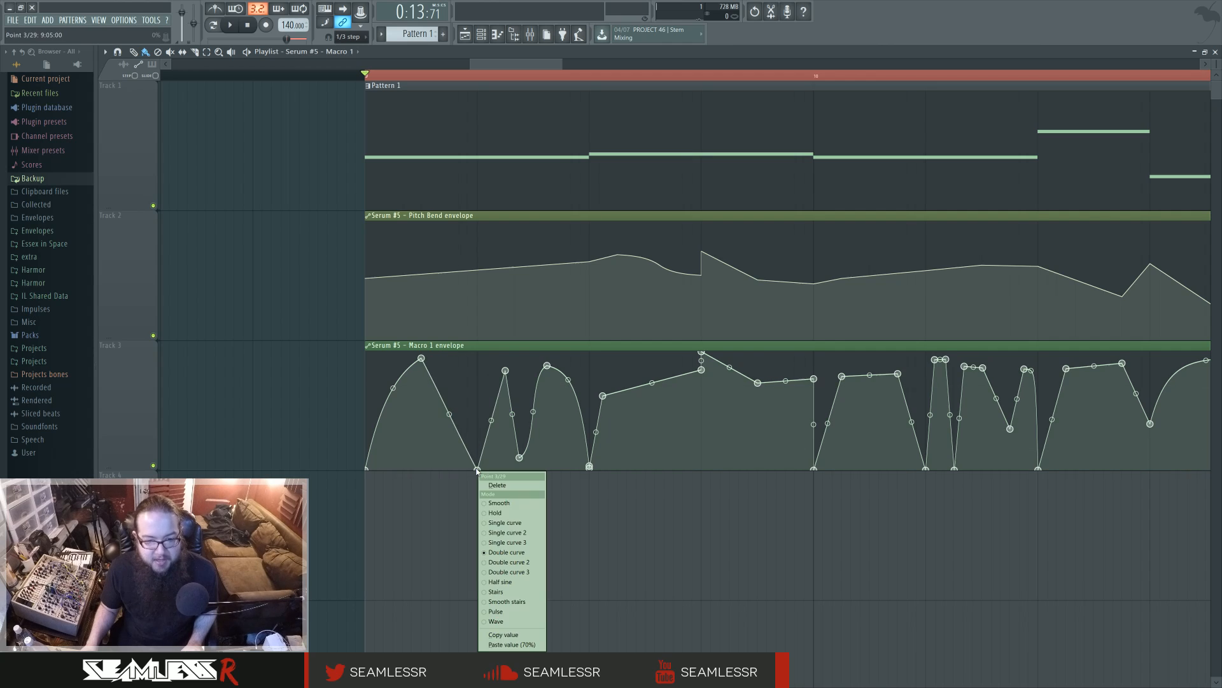
pyautogui.click(506, 522)
pyautogui.press('space')
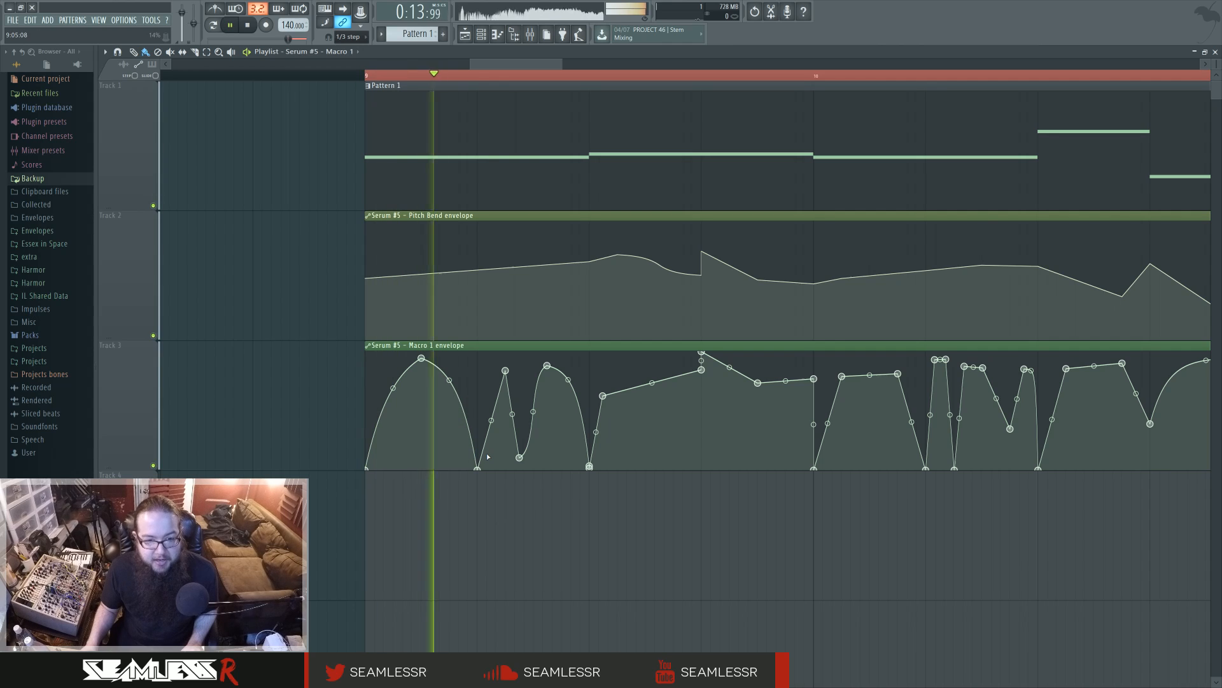
pyautogui.press('space')
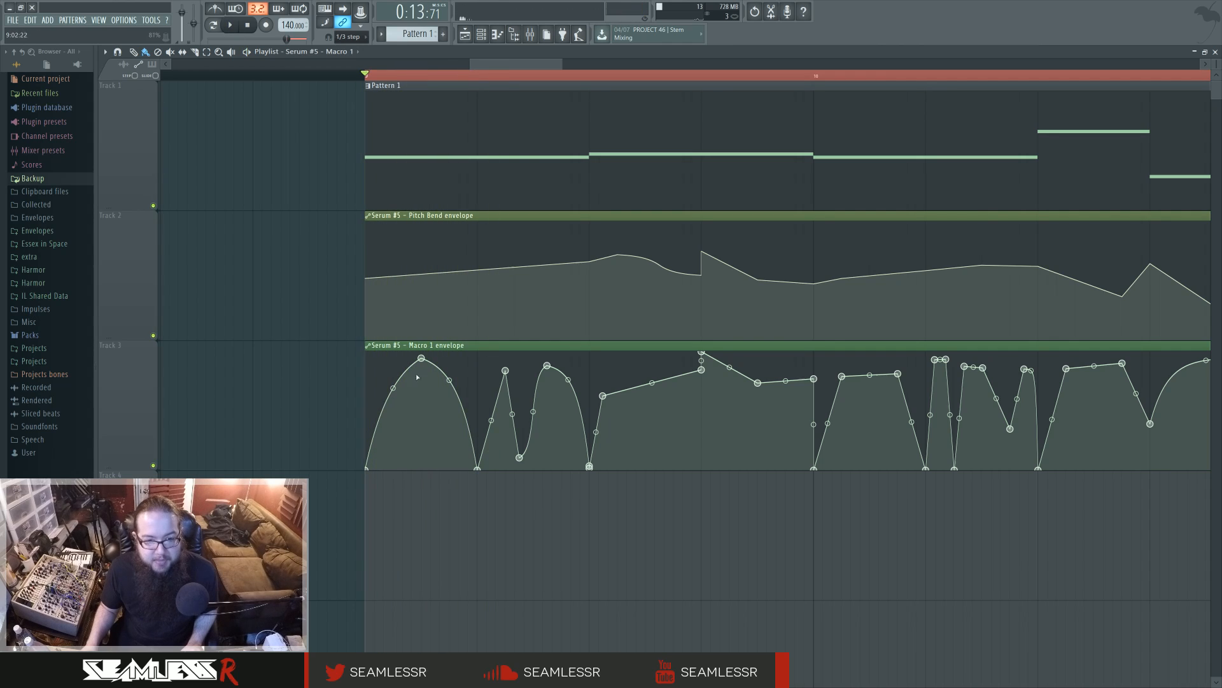
# Add a point at 9:04:08 near the top of the Macro 1 envelope and play the pattern.
pyautogui.click(460, 361)
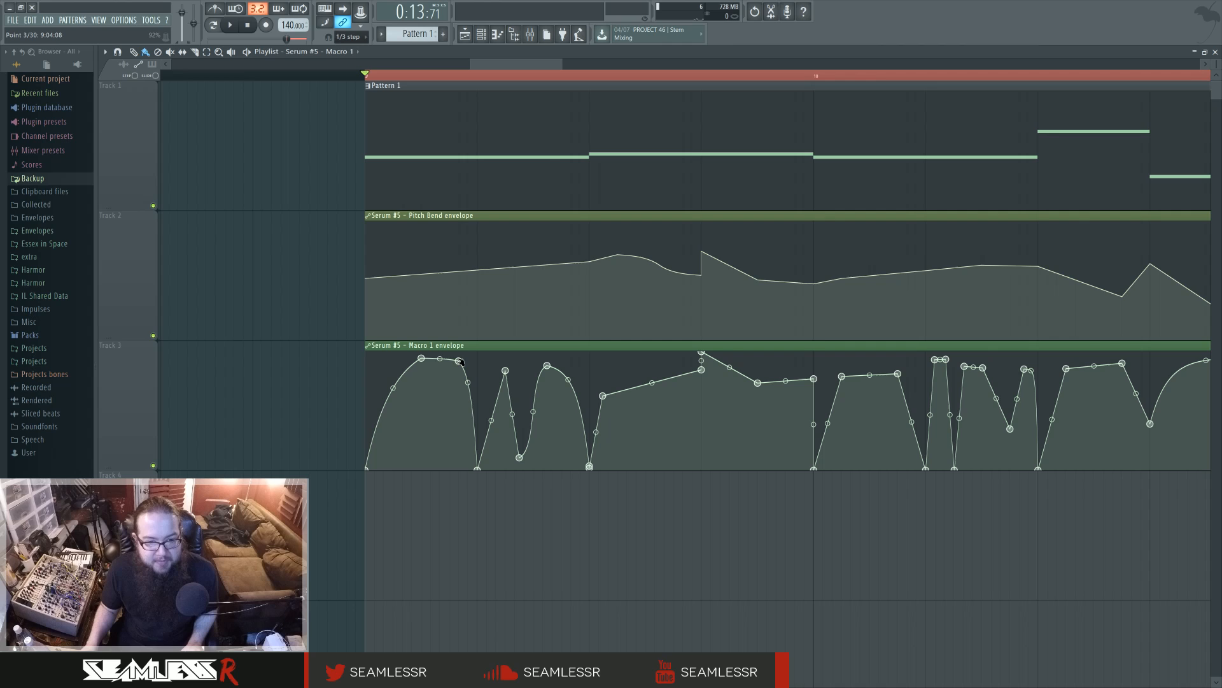
pyautogui.moveTo(460, 361); pyautogui.dragTo(458, 358)
pyautogui.press('space')
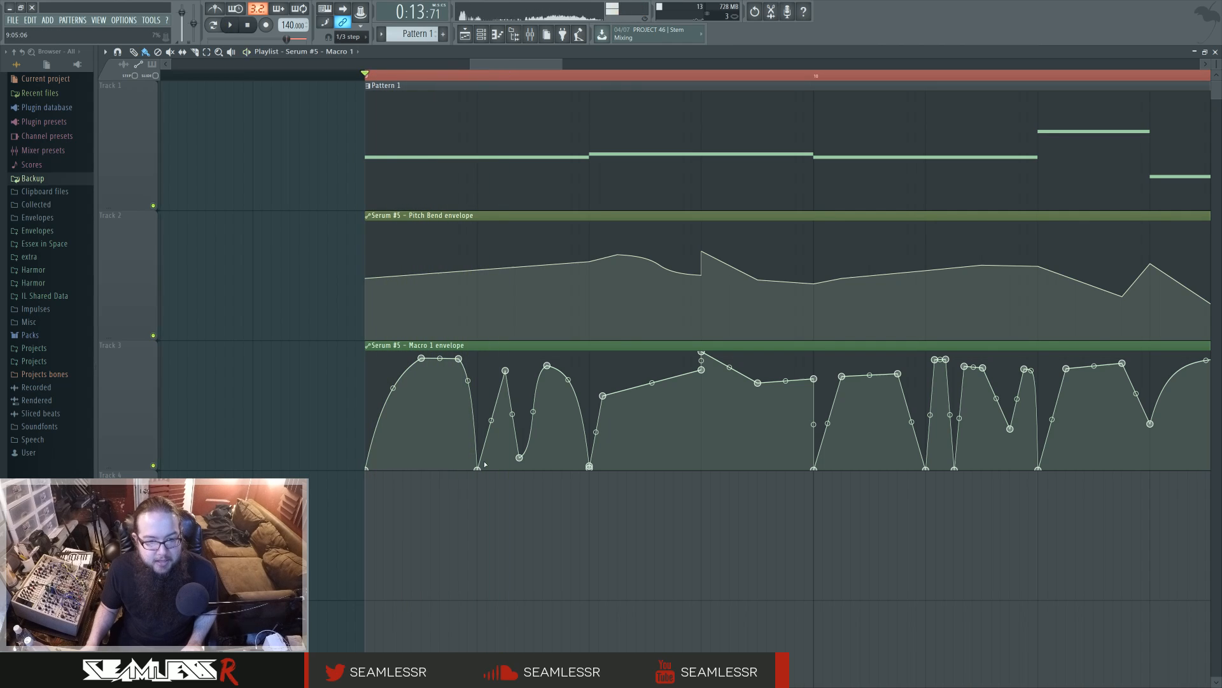
pyautogui.press('space')
# Raise the Macro 1 envelope point at 9:05:00 level with the preceding plateau and play the pattern.
pyautogui.moveTo(478, 468); pyautogui.dragTo(477, 359)
pyautogui.press('space')
pyautogui.press('space')
pyautogui.press('space')
pyautogui.press('space')
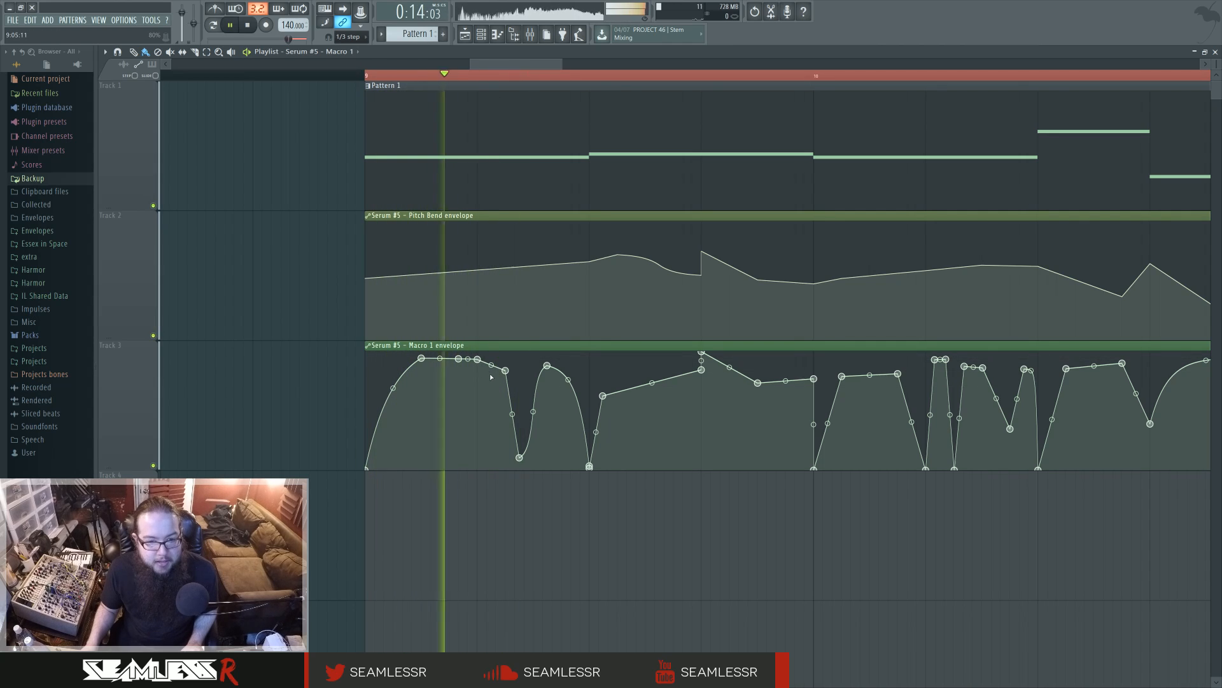
pyautogui.press('space')
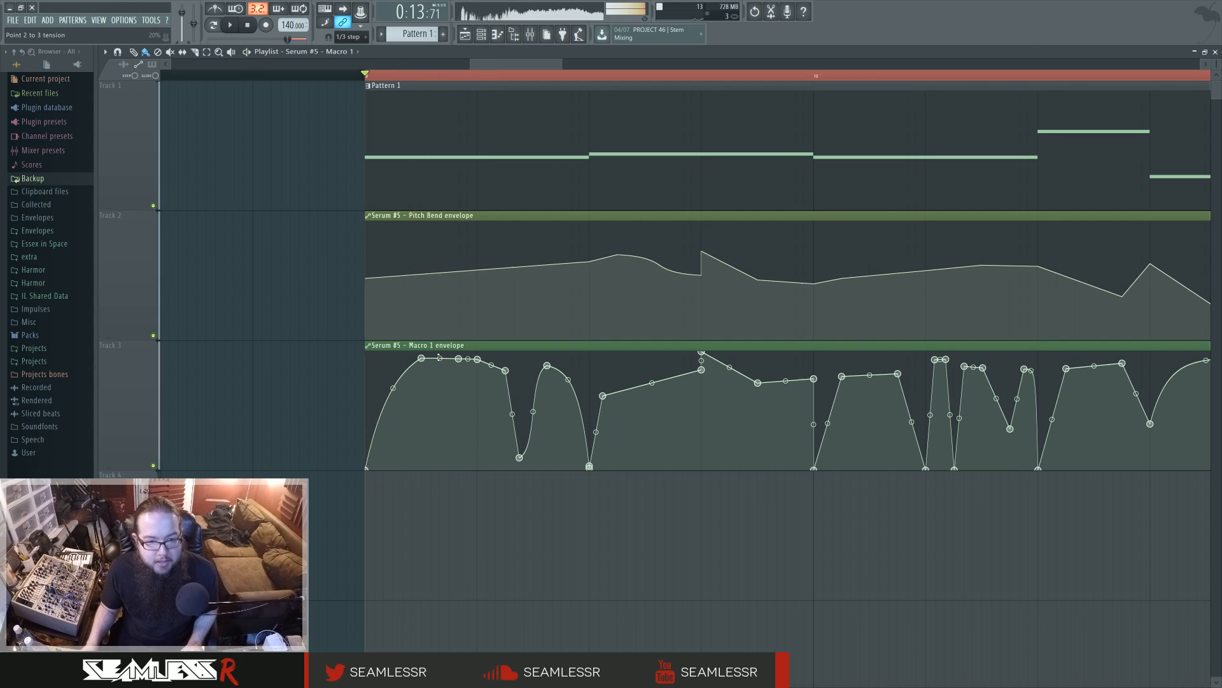
# Delete the Macro 1 envelope point at 9:04:08, lower the opening plateau to about 86% and play it.
pyautogui.rightClick(459, 359)
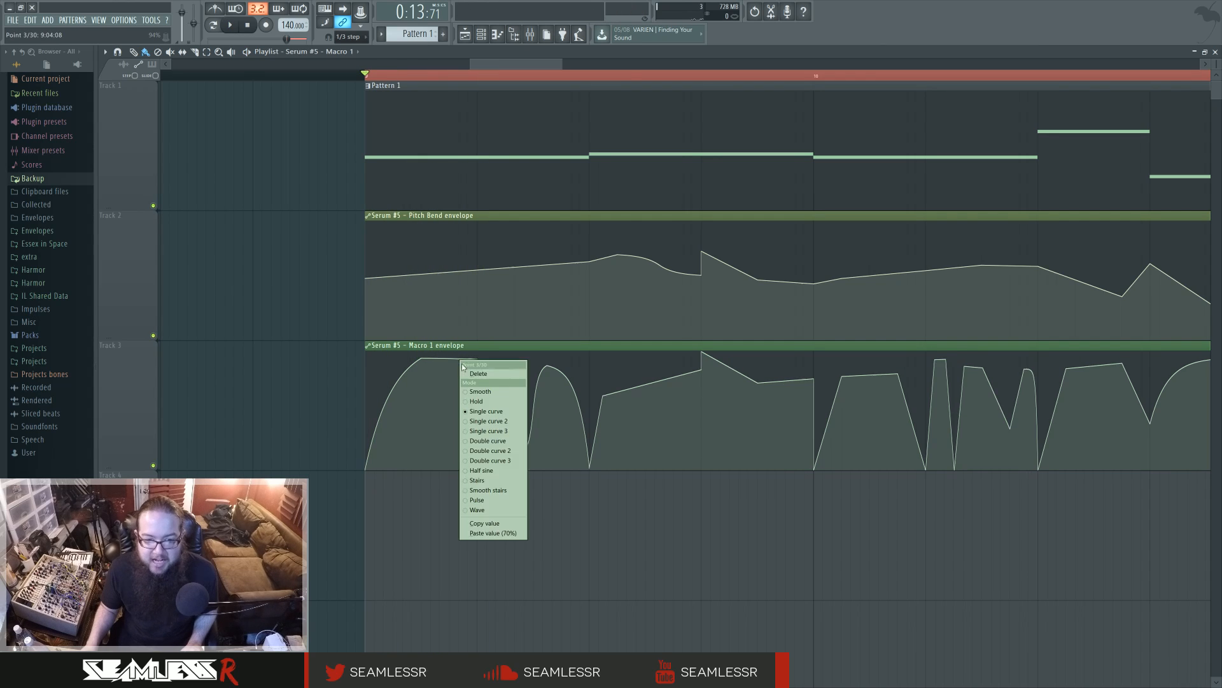
pyautogui.click(478, 374)
pyautogui.press('space')
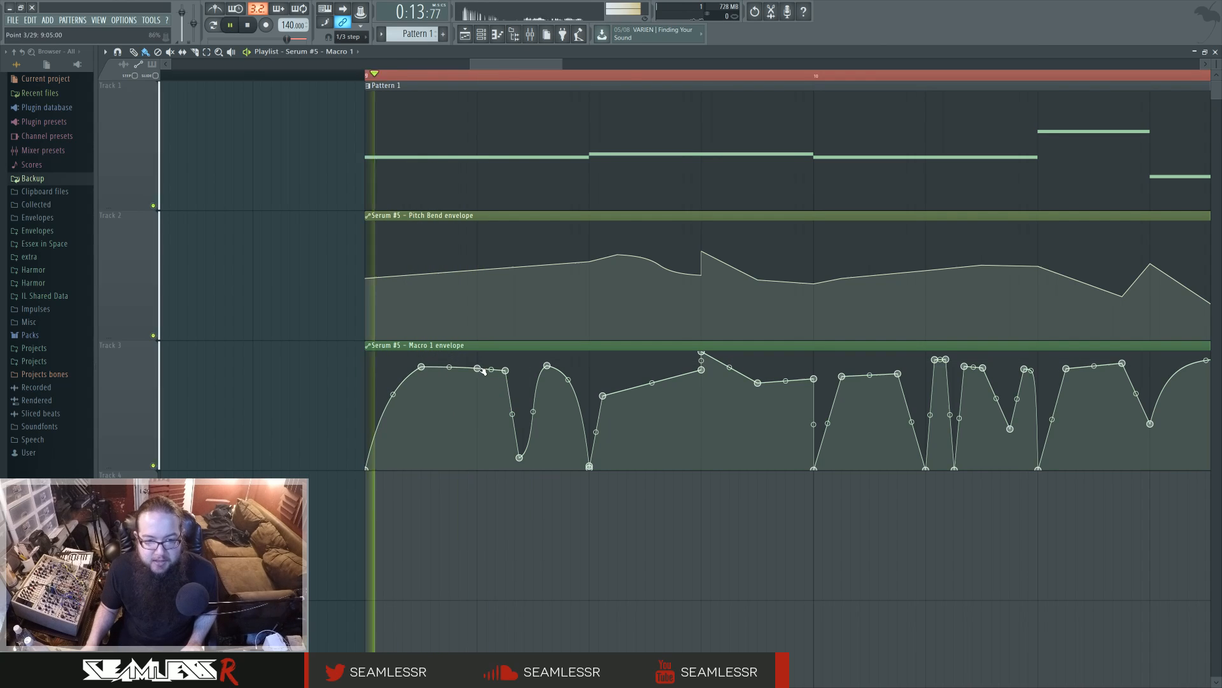
# Raise the opening plateau of the Macro 1 envelope to about 99% and play the pattern.
pyautogui.moveTo(482, 369); pyautogui.dragTo(477, 353)
pyautogui.press('space')
pyautogui.press('space')
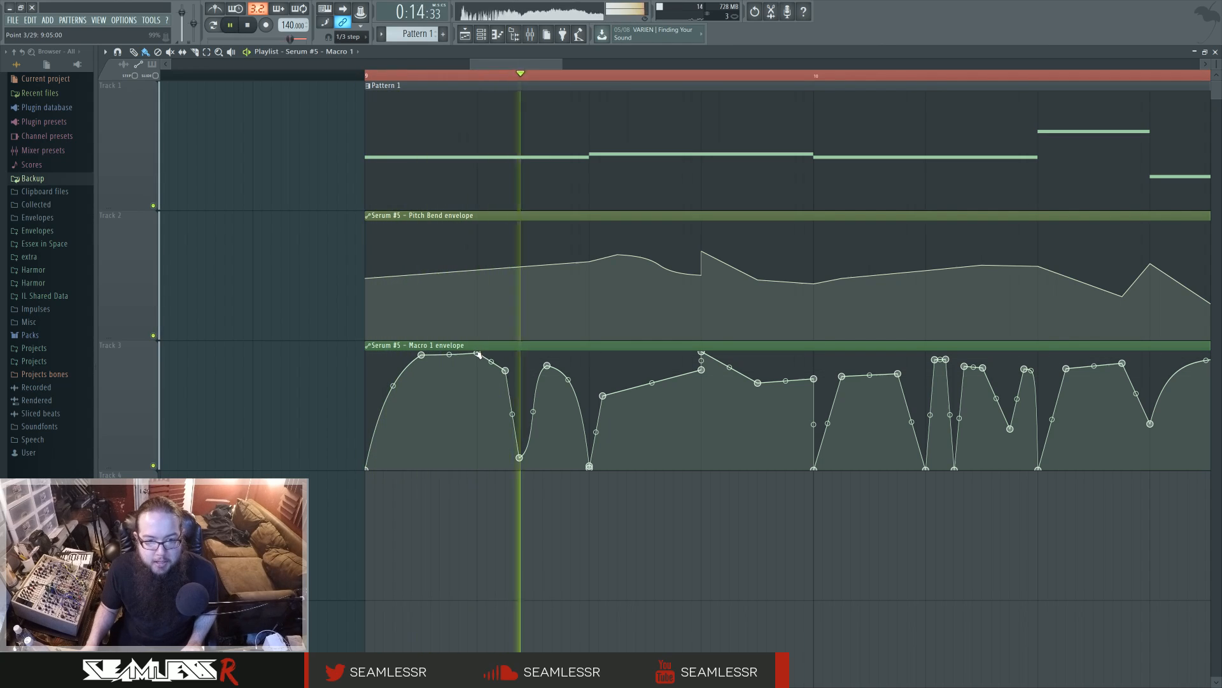
pyautogui.press('space')
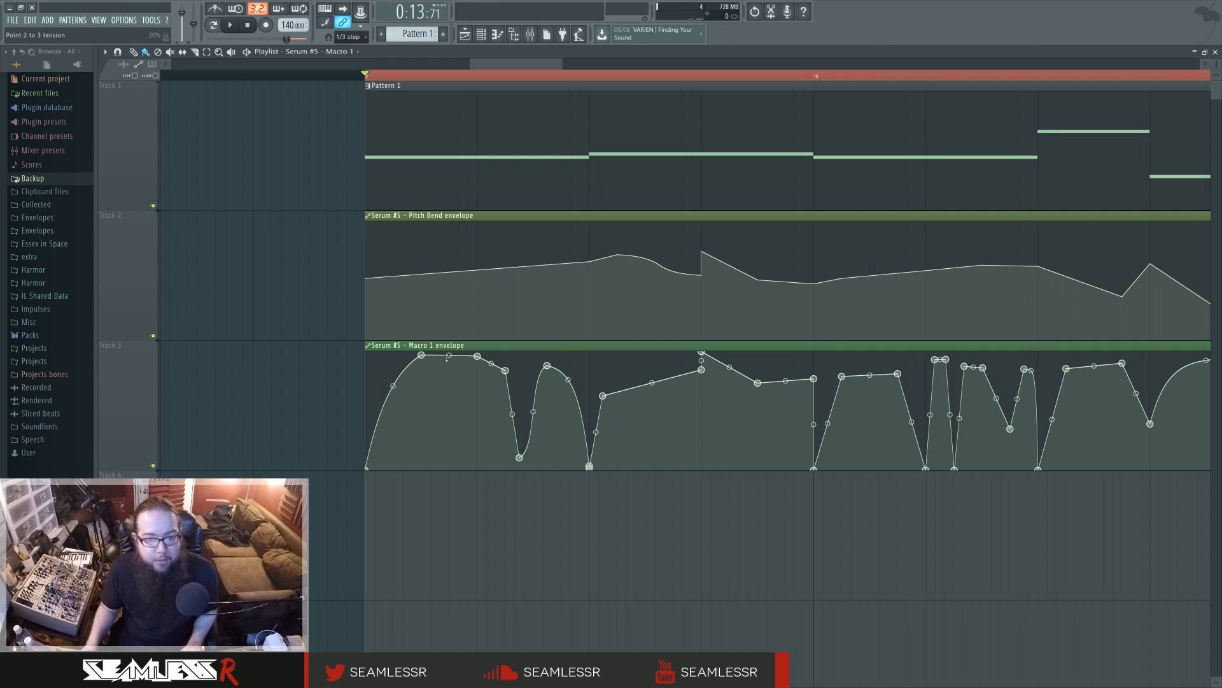
# Lower the Macro 1 envelope's opening plateau slightly below its peak and play the start repeatedly to judge the sound.
pyautogui.moveTo(480, 358)
pyautogui.mouseDown()
pyautogui.moveTo(423, 368)
pyautogui.moveTo(482, 372)
pyautogui.mouseUp()
pyautogui.press('space')
pyautogui.press('space')
pyautogui.press('space')
pyautogui.press('space')
pyautogui.press('space')
pyautogui.press('space')
pyautogui.press('space')
pyautogui.press('space')
pyautogui.press('space')
pyautogui.press('space')
pyautogui.press('space')
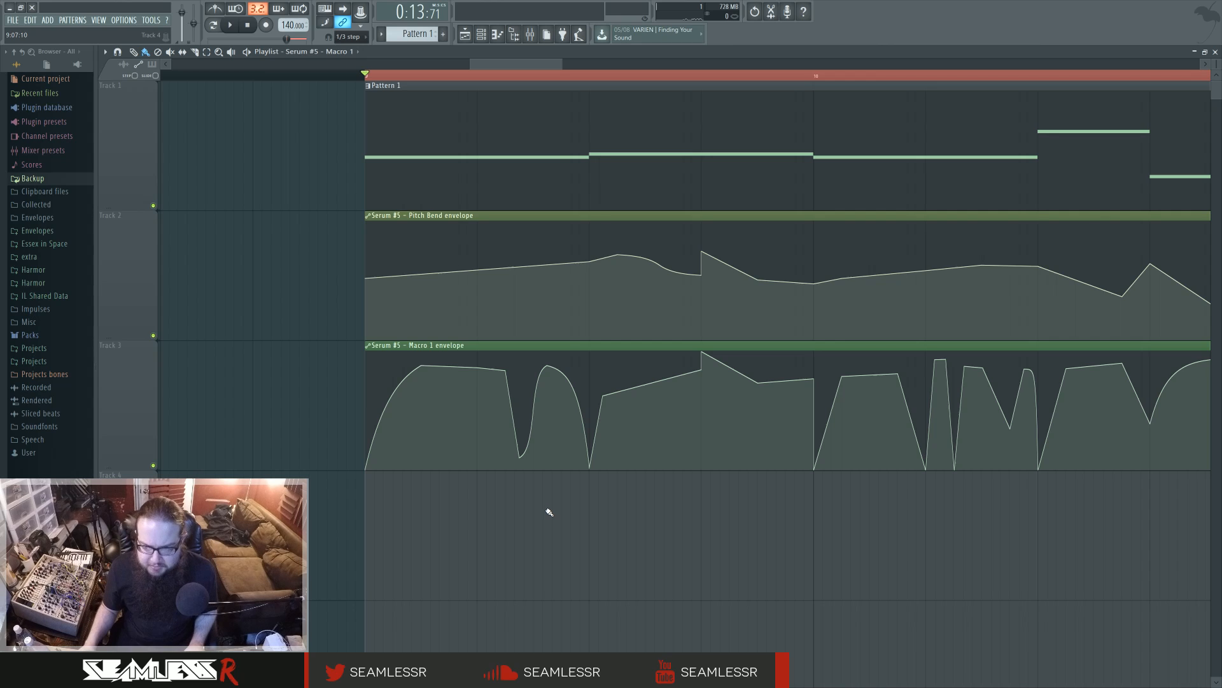
# Play the pattern with its Pitch Bend and Macro 1 envelopes, including from the middle and from the last note.
pyautogui.scroll(-1, 580, 515)
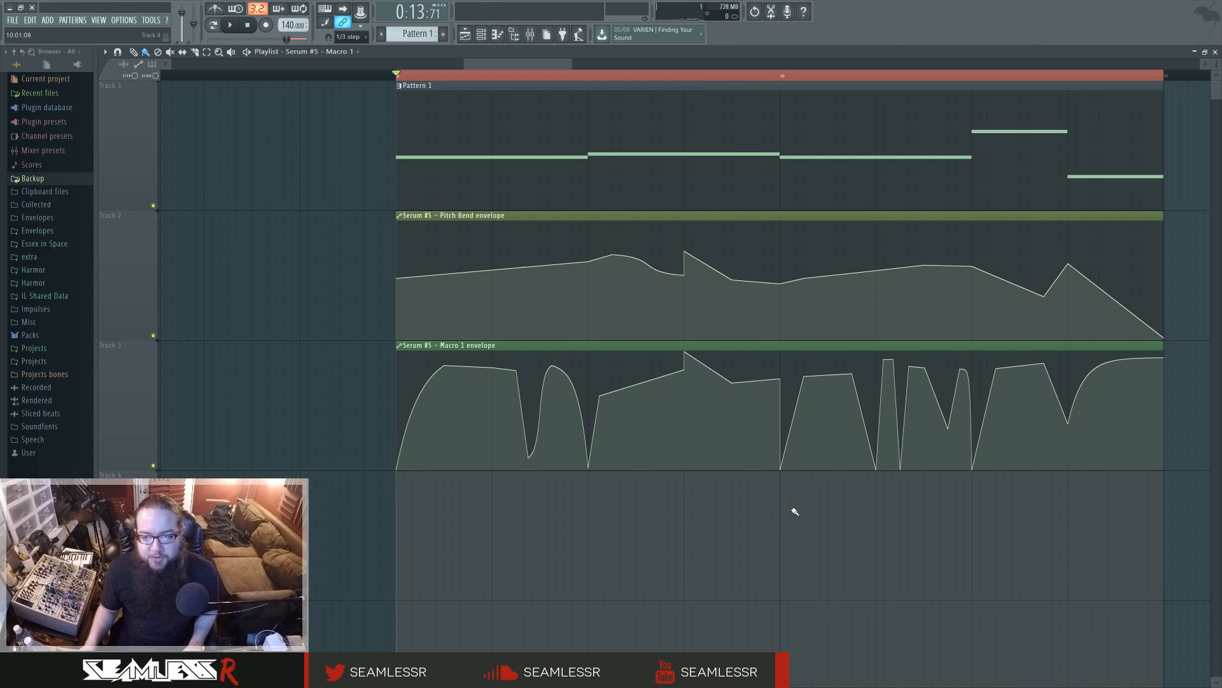
pyautogui.moveTo(794, 510); pyautogui.dragTo(693, 534)
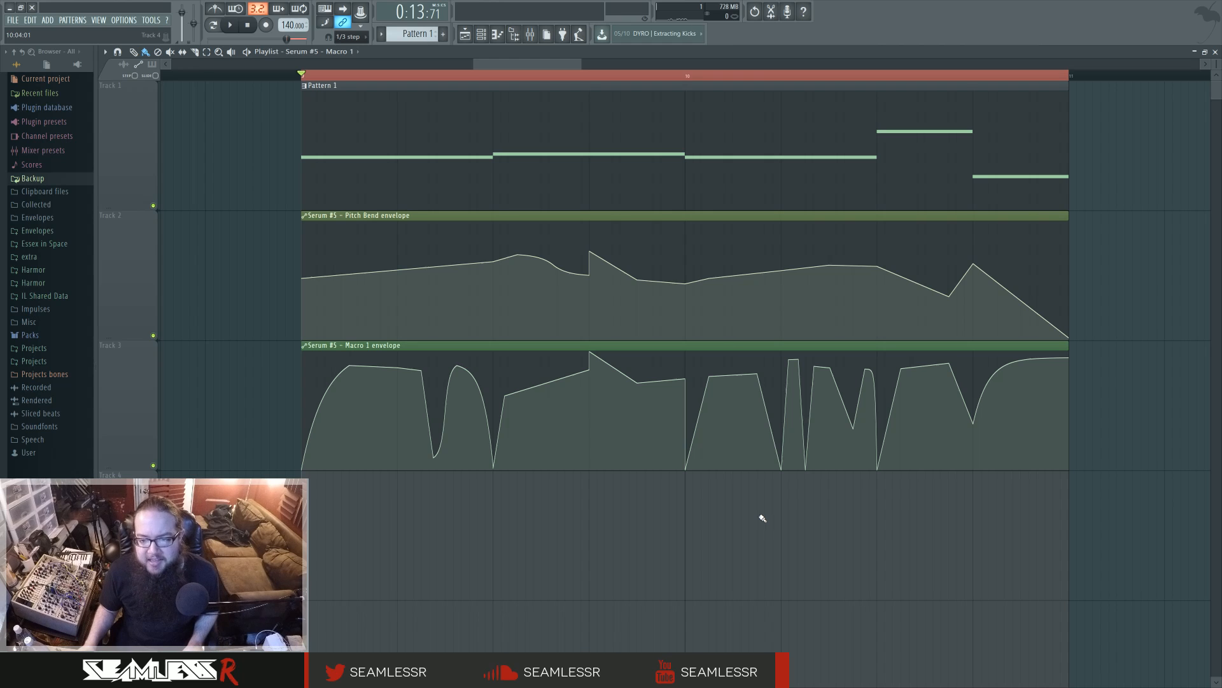
pyautogui.press('space')
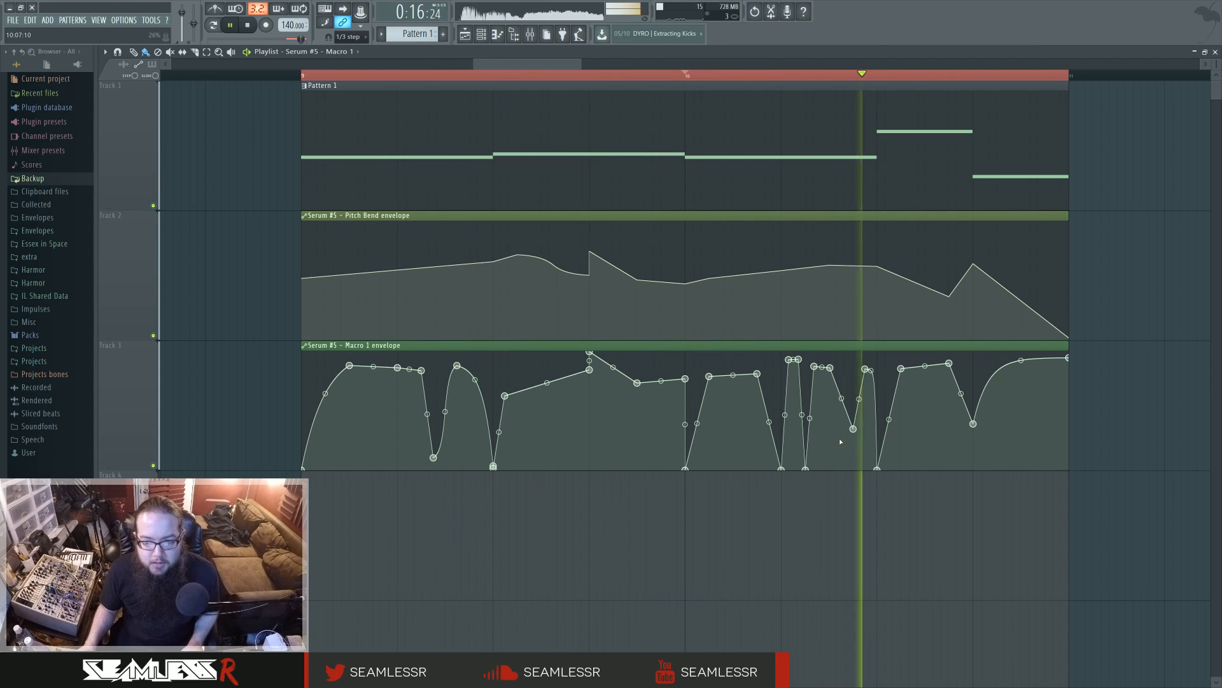
pyautogui.press('space')
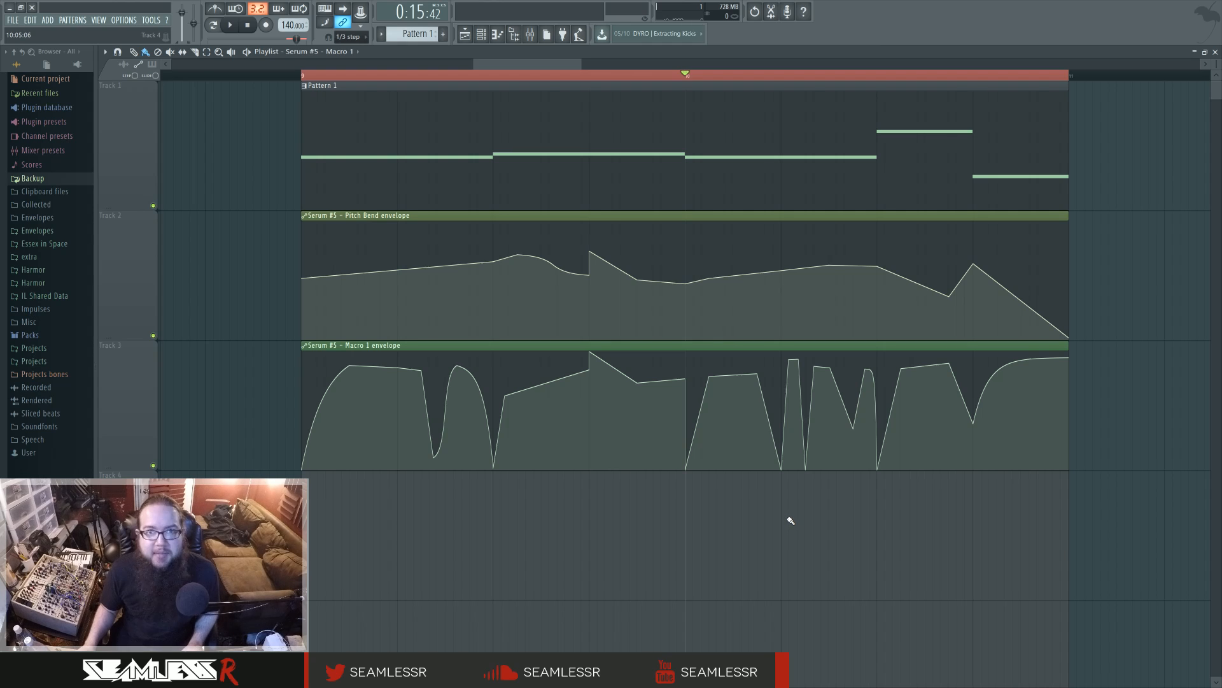
pyautogui.press('space')
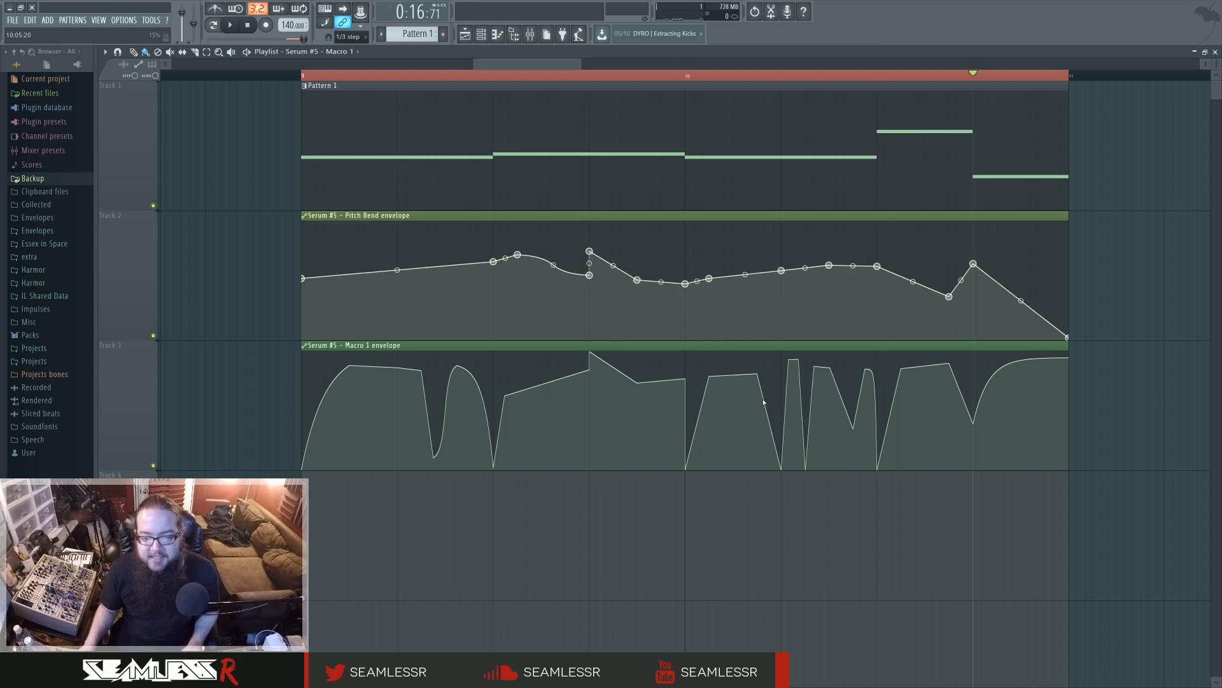
pyautogui.press('space')
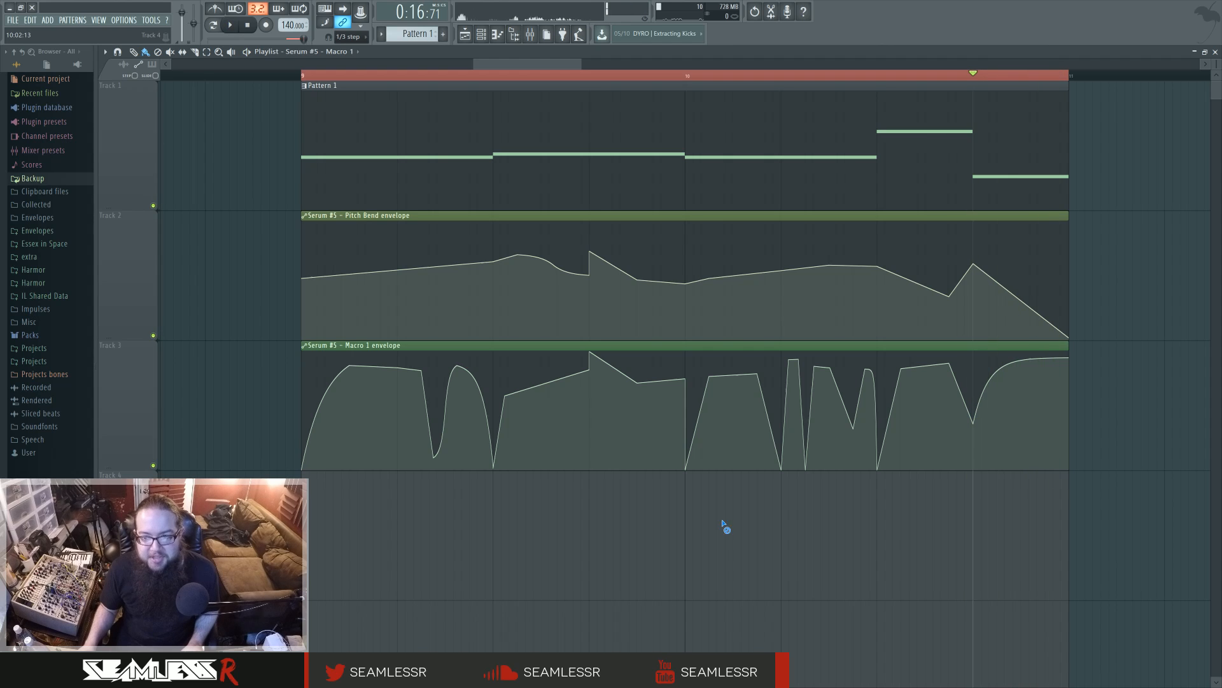
# Check Pattern 1's notes, return to the playlist and open the Serum #5 editor from the channel rack.
pyautogui.doubleClick(948, 147)
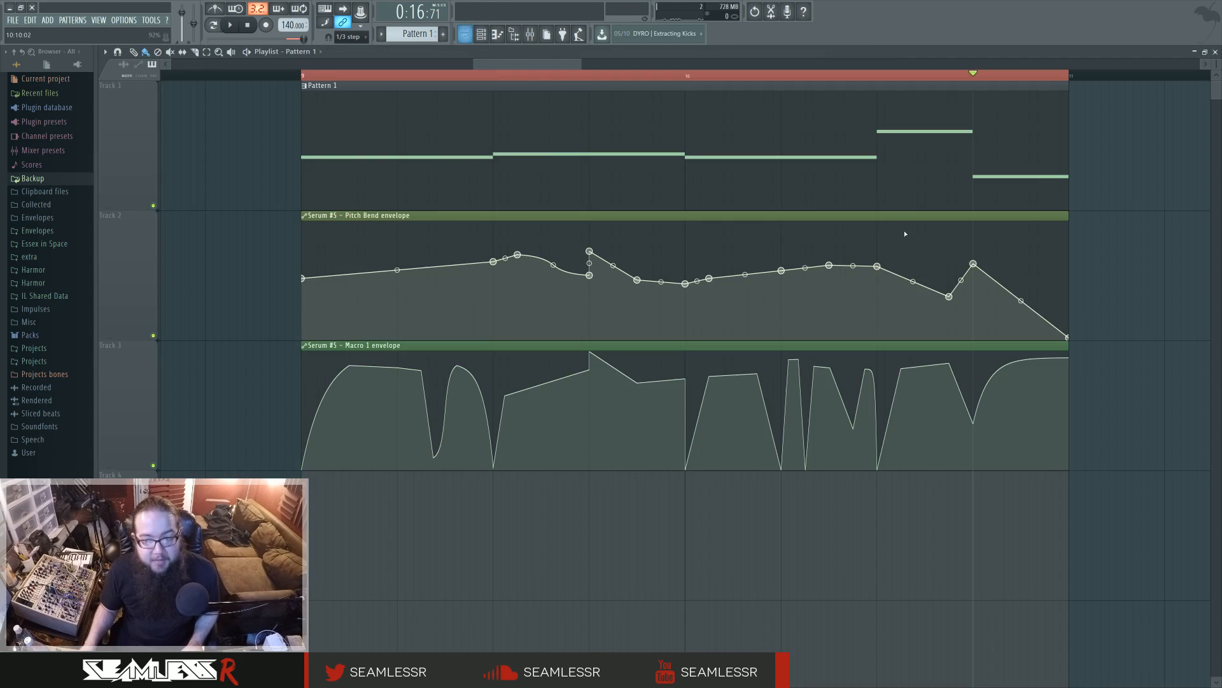
pyautogui.click(465, 33)
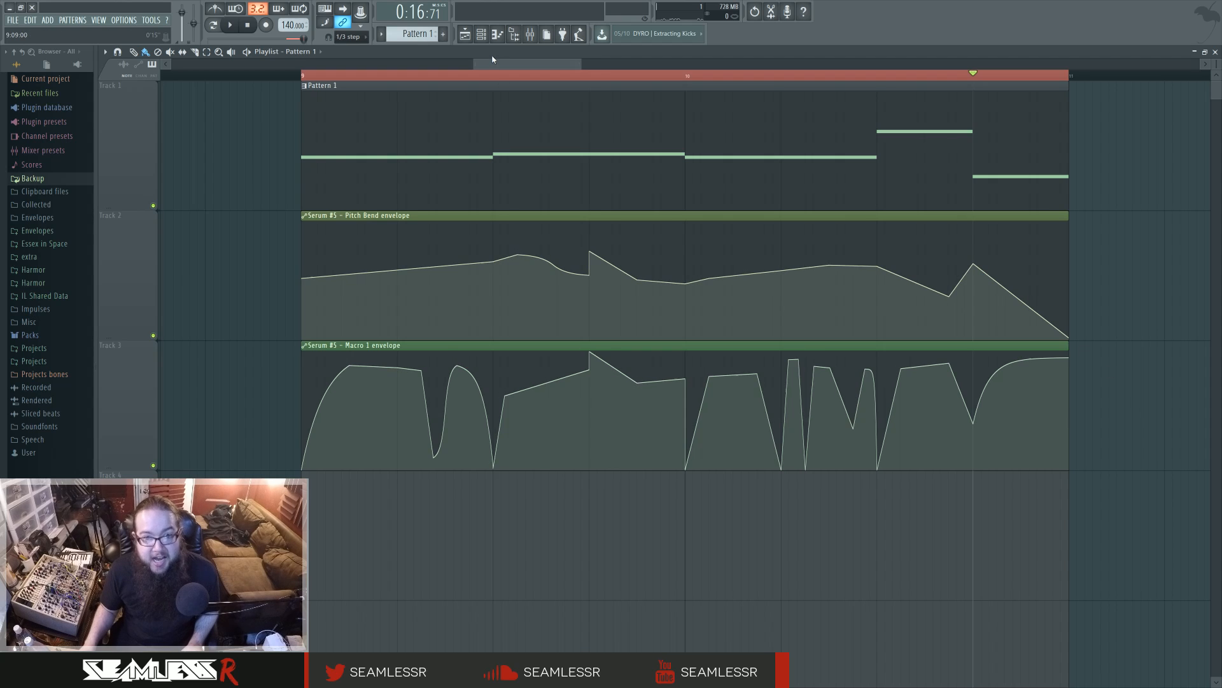
pyautogui.press('F6')
pyautogui.click(563, 408)
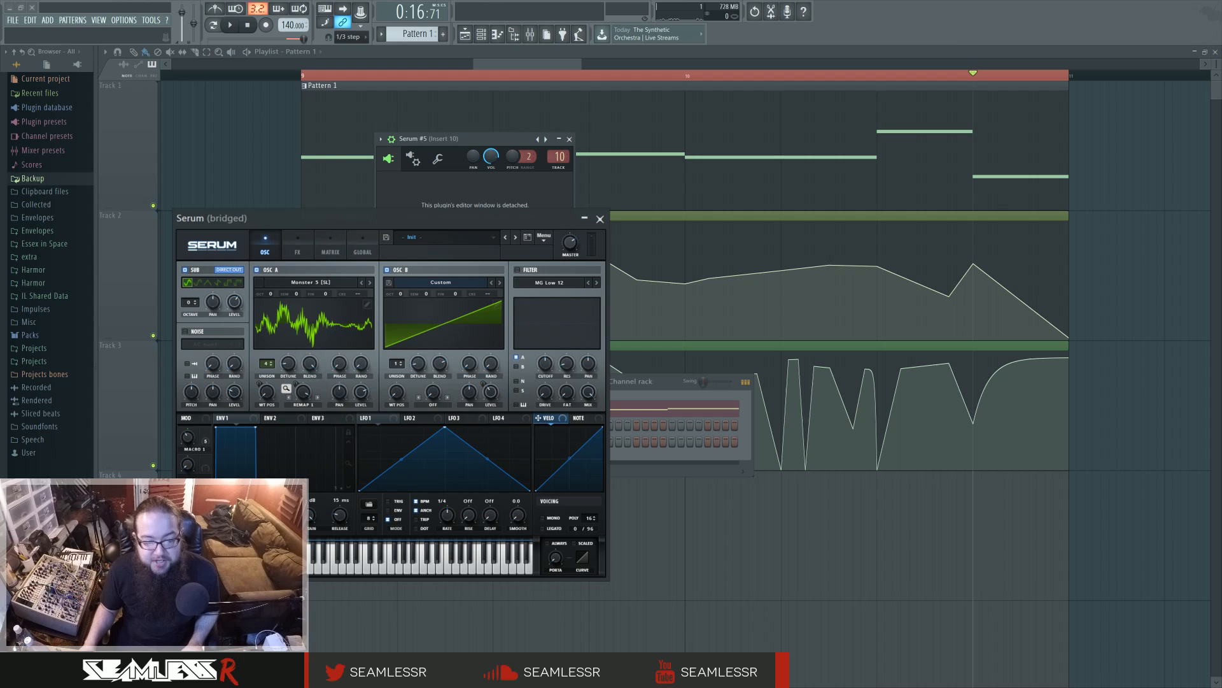
# Close the Serum editor and open Pattern 1's notes in the piano roll to examine their pitches.
pyautogui.click(600, 218)
pyautogui.click(658, 544)
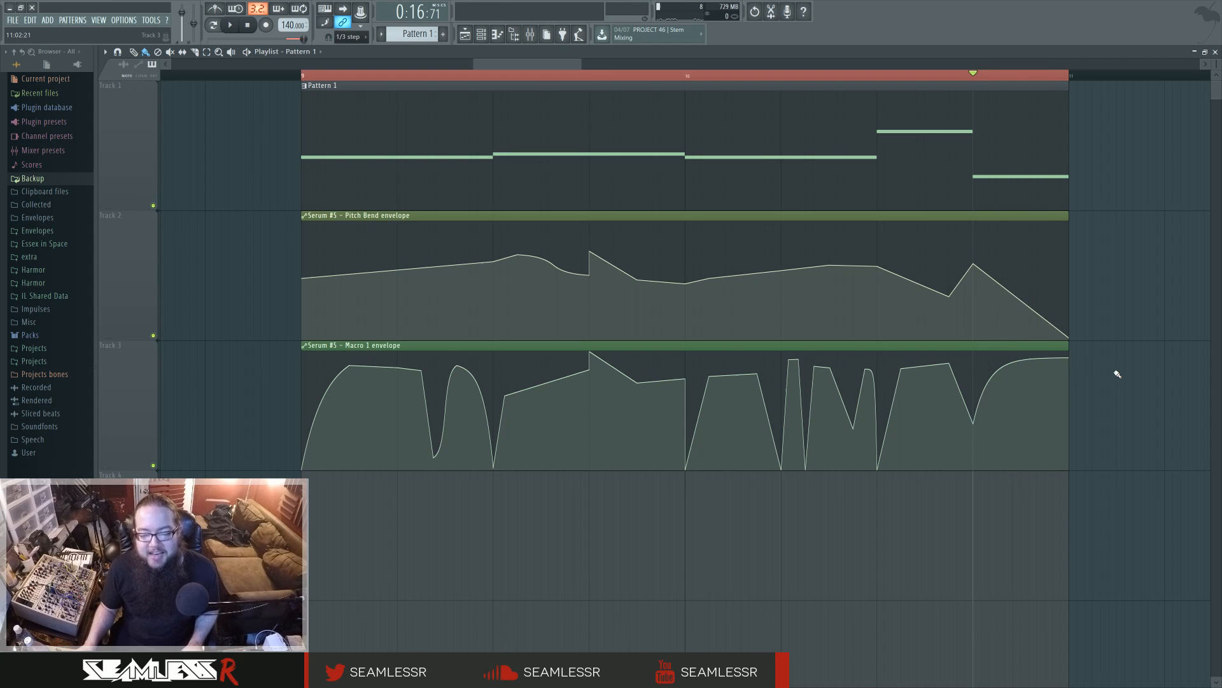
pyautogui.doubleClick(1038, 181)
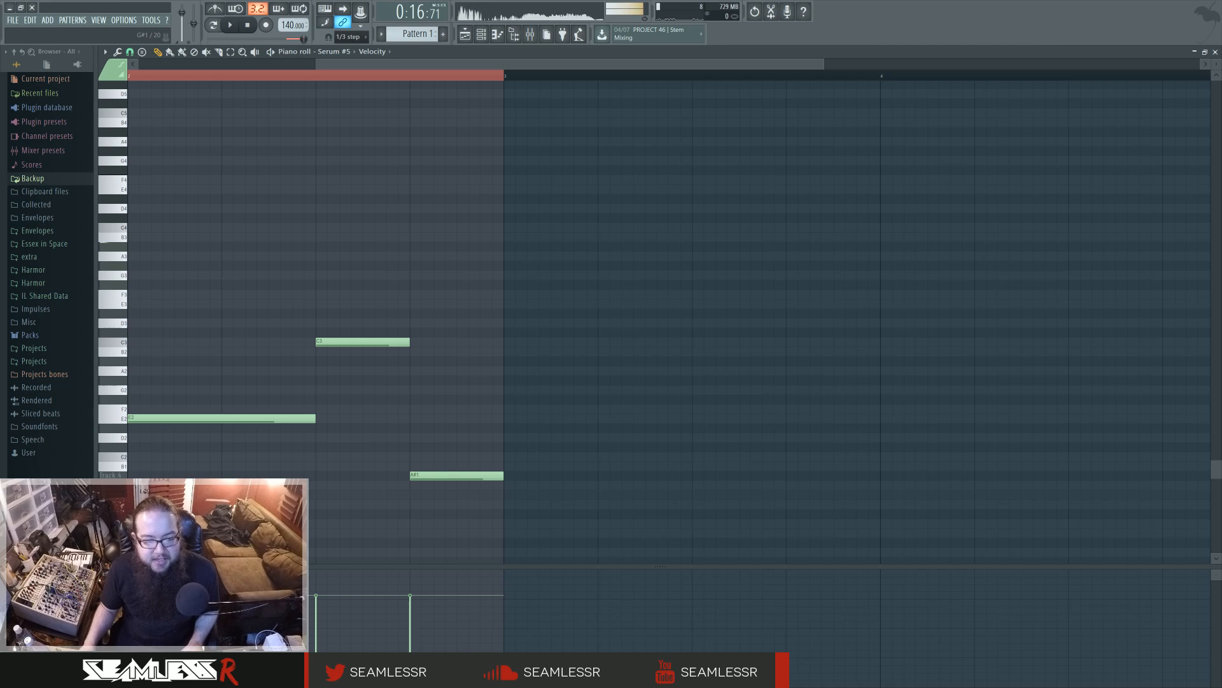
pyautogui.scroll(-2, 637, 318)
pyautogui.scroll(-2, 637, 318)
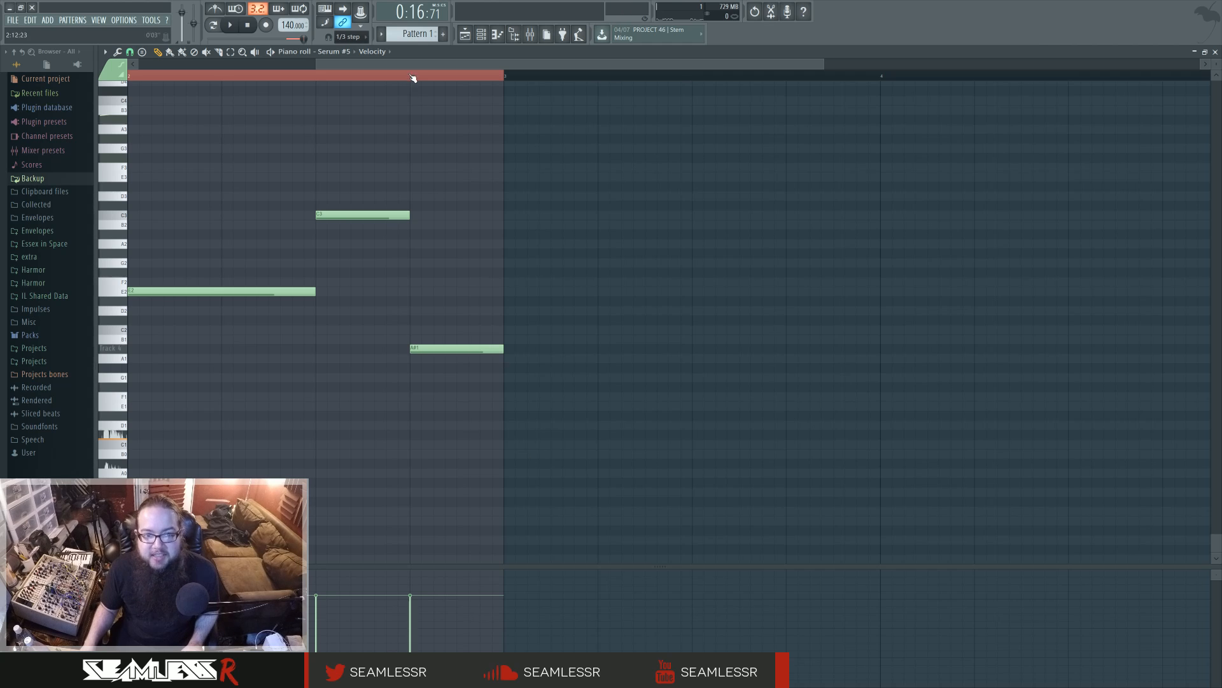
# Play the pattern briefly and audition the bass down through the low keys of the piano roll keyboard.
pyautogui.press('space')
pyautogui.press('space')
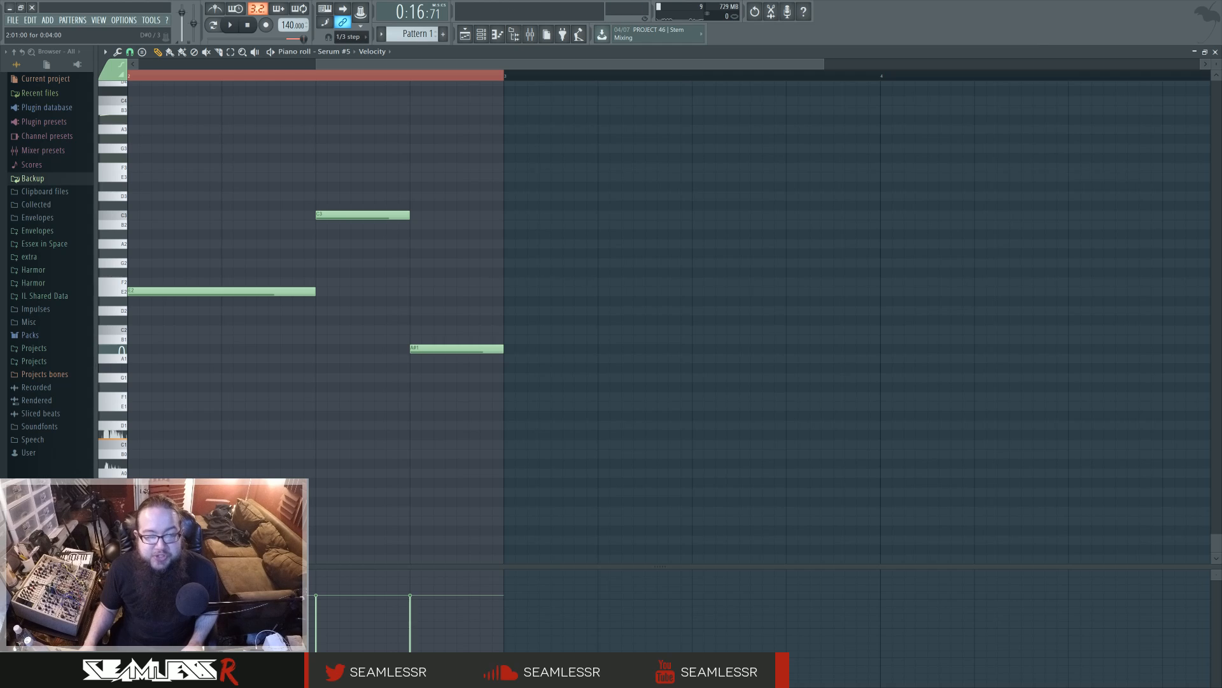
pyautogui.click(124, 426)
pyautogui.moveTo(124, 425); pyautogui.dragTo(126, 521)
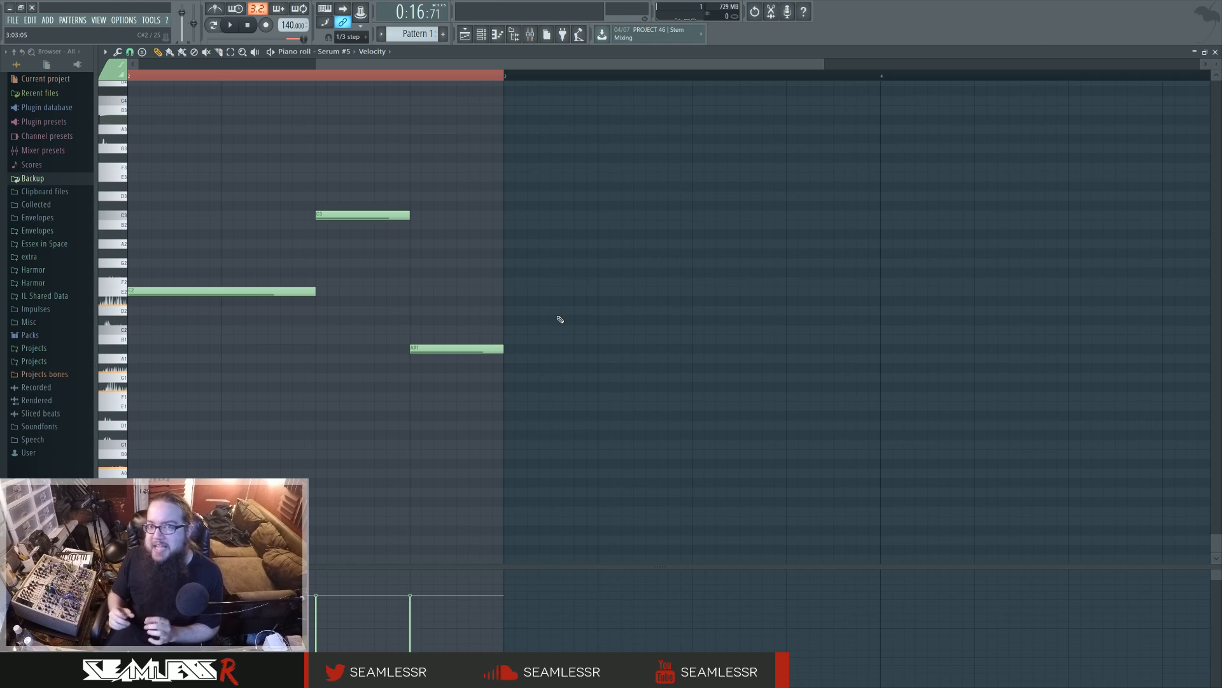
# View the Serum #5 oscillators, then return to the piano roll and audition keys from about C2 up to the fourth octave.
pyautogui.press('F6')
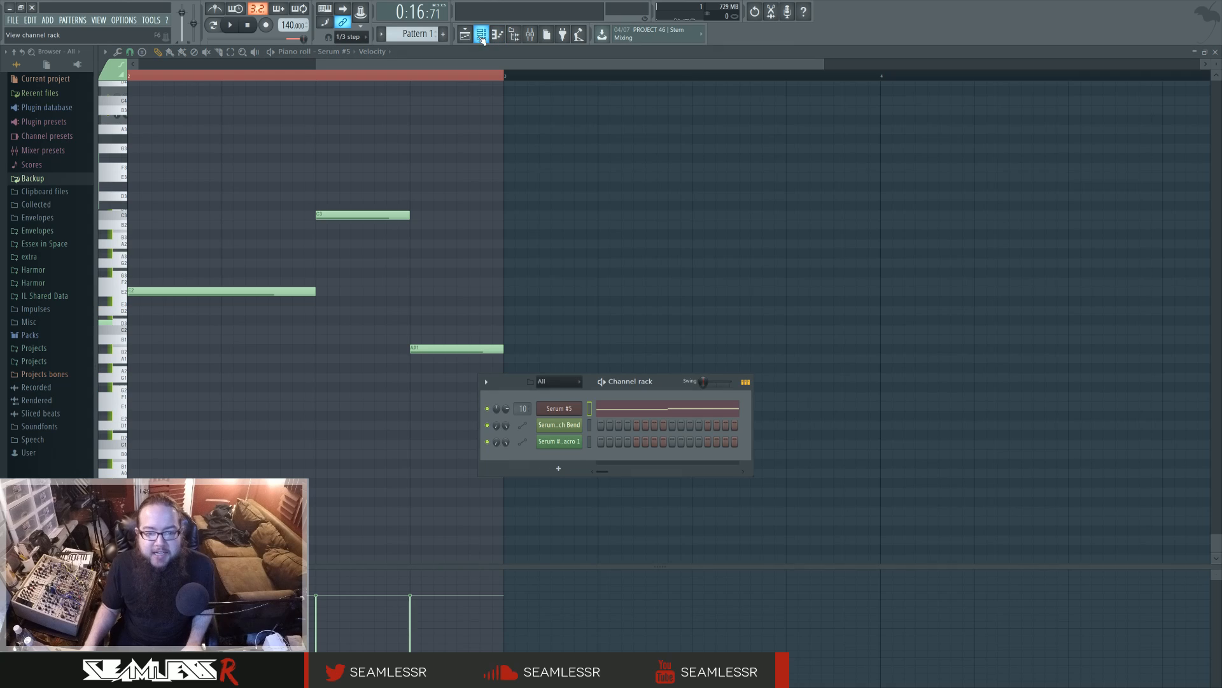
pyautogui.click(571, 412)
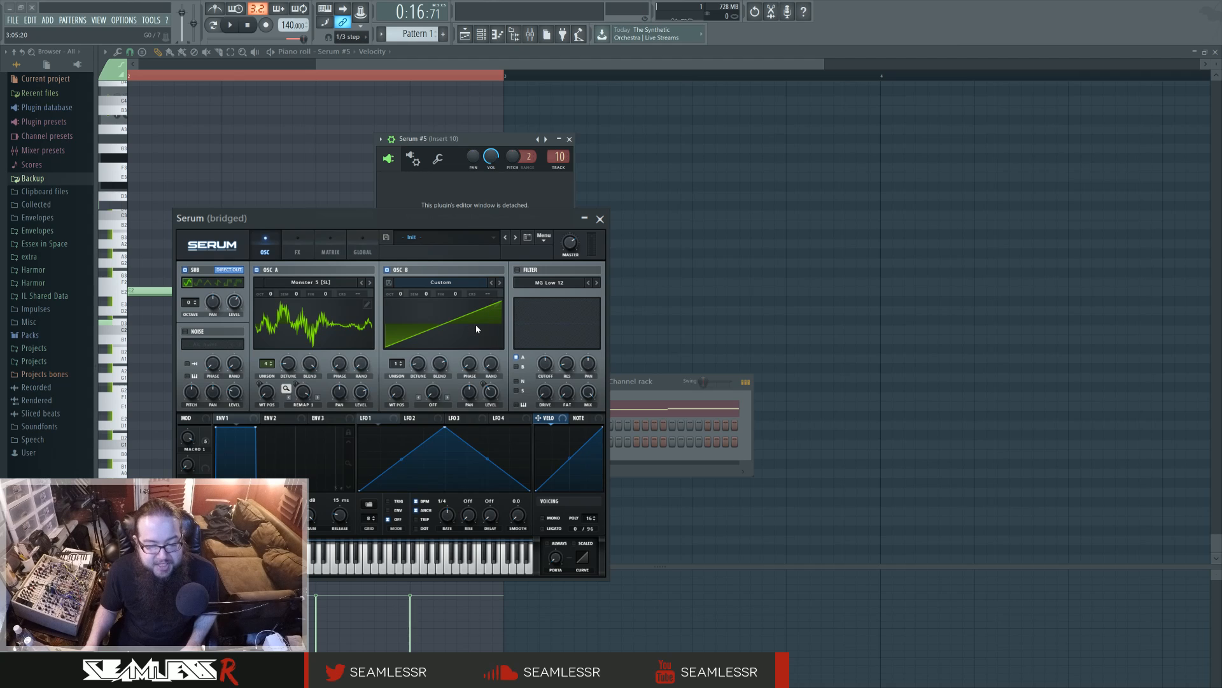
pyautogui.click(122, 474)
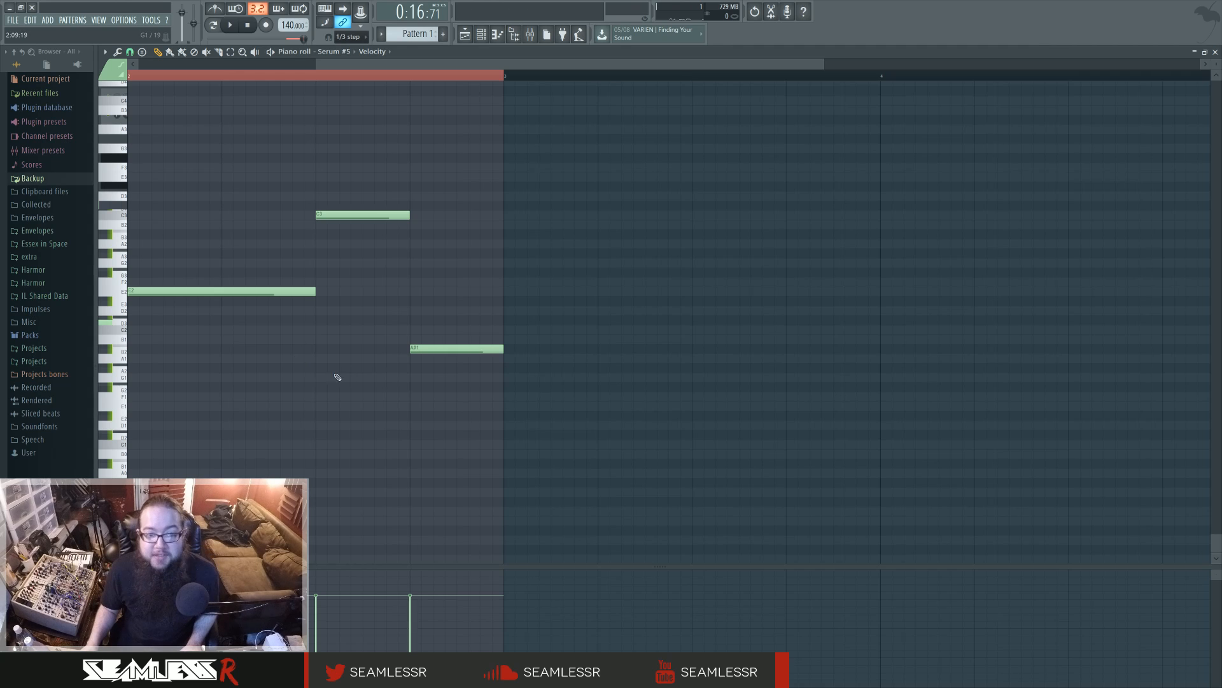
pyautogui.moveTo(338, 377); pyautogui.dragTo(437, 447)
pyautogui.click(121, 402)
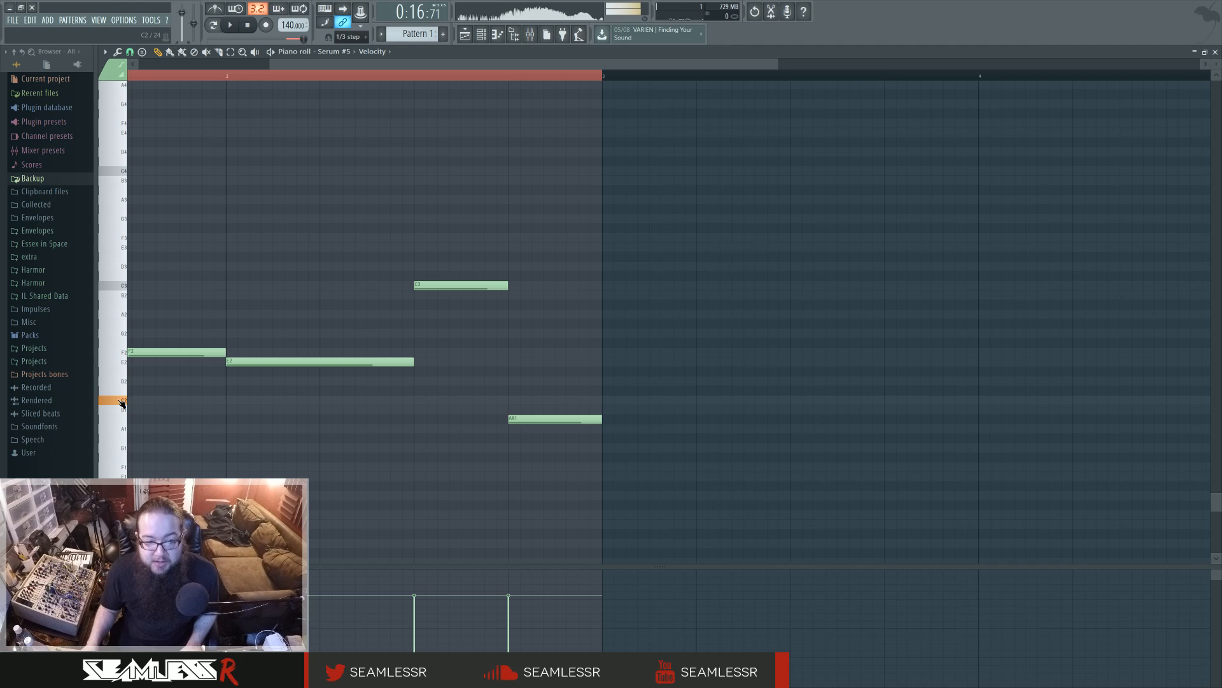
pyautogui.moveTo(121, 402); pyautogui.dragTo(129, 202)
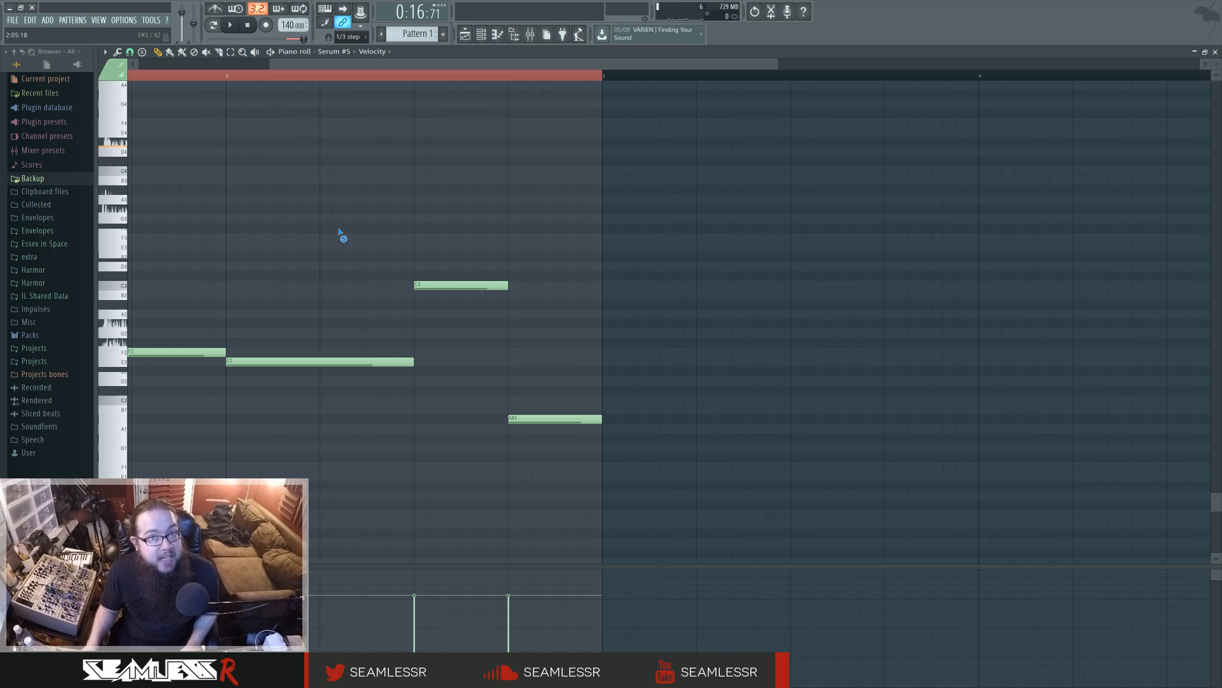
# Reopen the Serum #5 editor from the channel rack to review its oscillators, and close it again.
pyautogui.moveTo(319, 240); pyautogui.dragTo(526, 258)
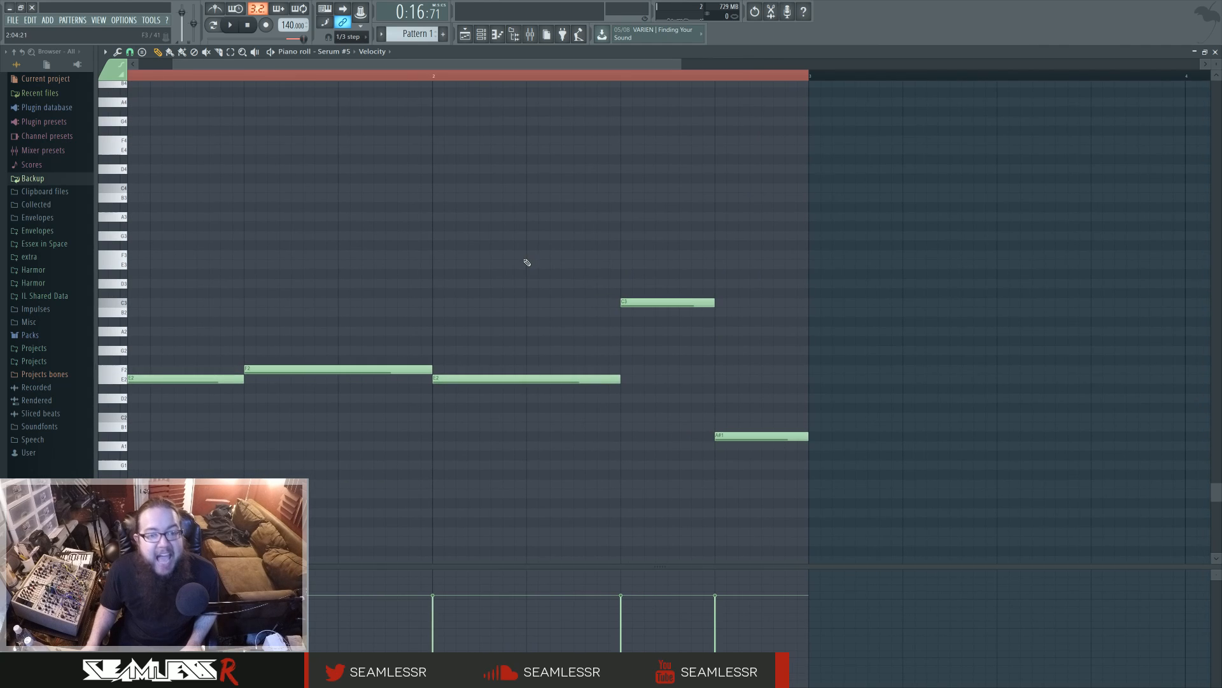
pyautogui.click(479, 43)
pyautogui.click(564, 410)
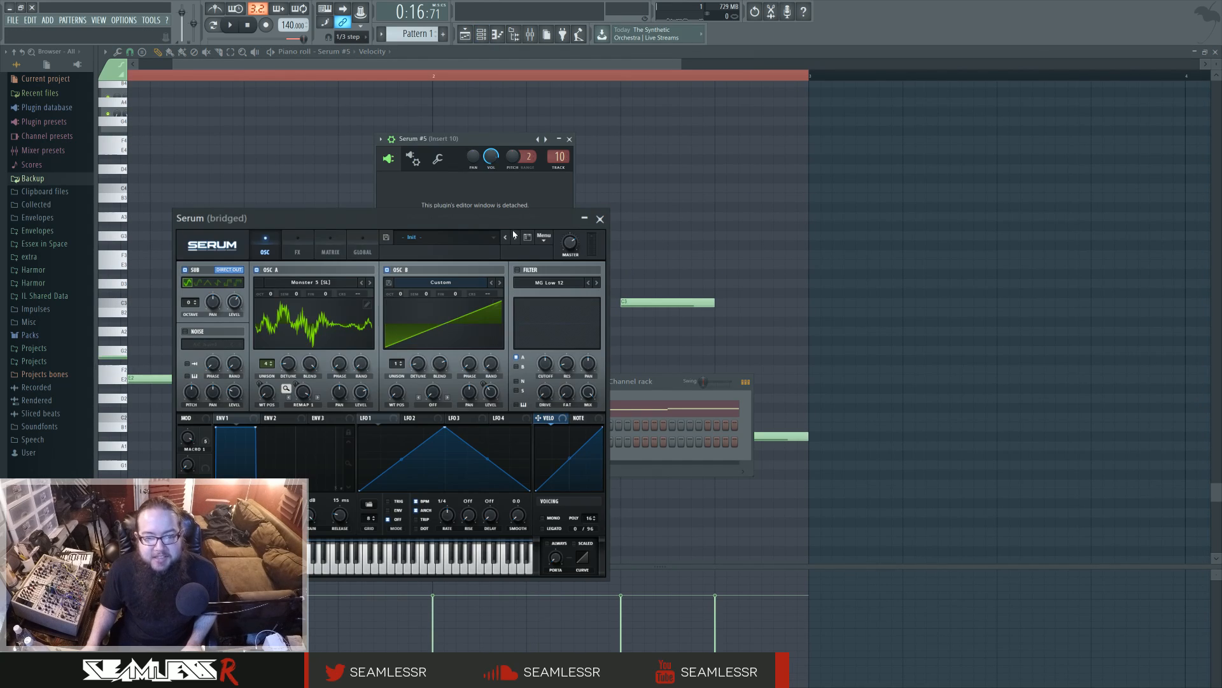
pyautogui.moveTo(541, 218); pyautogui.dragTo(641, 200)
pyautogui.click(700, 199)
# Play the pattern from the piano roll and return to the playlist.
pyautogui.press('space')
pyautogui.moveTo(402, 224); pyautogui.dragTo(477, 234)
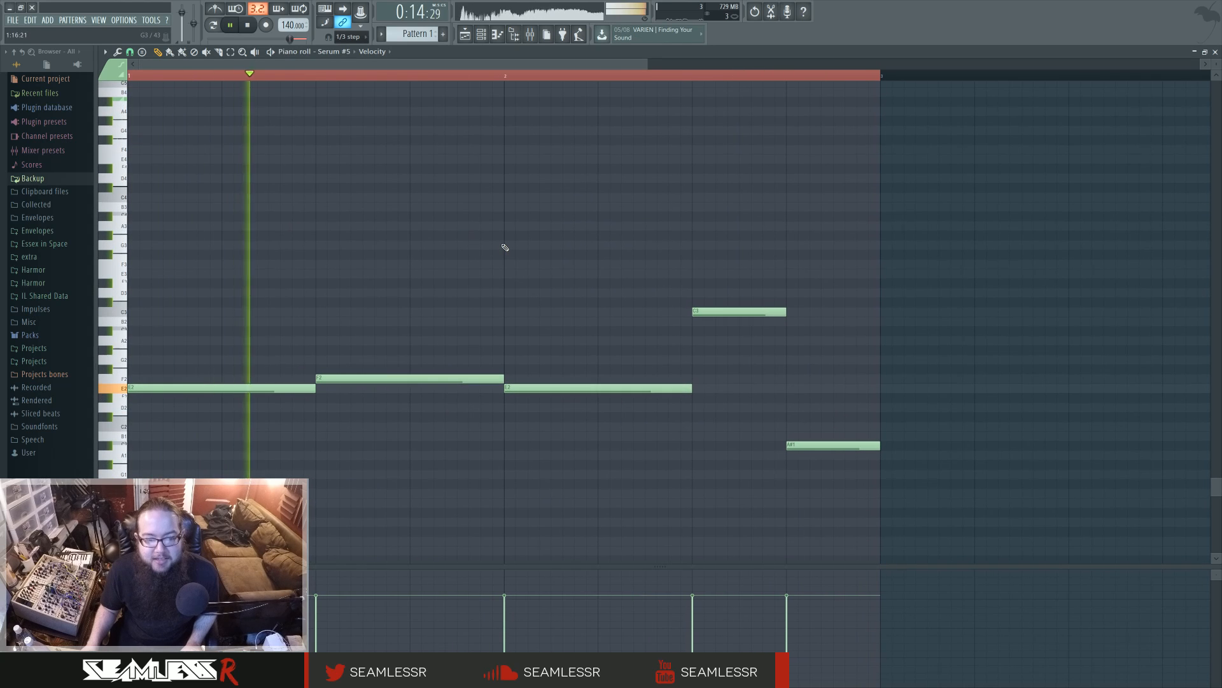
pyautogui.click(465, 35)
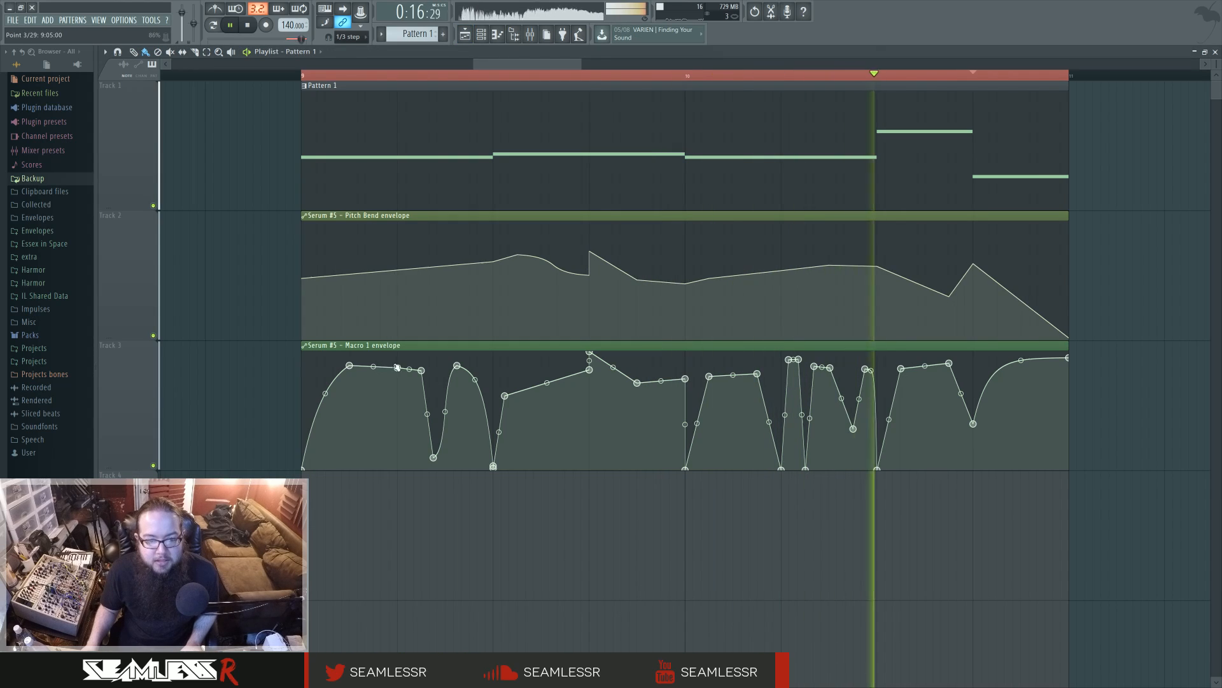
# Raise the Macro 1 envelope's opening plateau to a higher peak and replay the pattern from the start.
pyautogui.moveTo(397, 367); pyautogui.dragTo(349, 360)
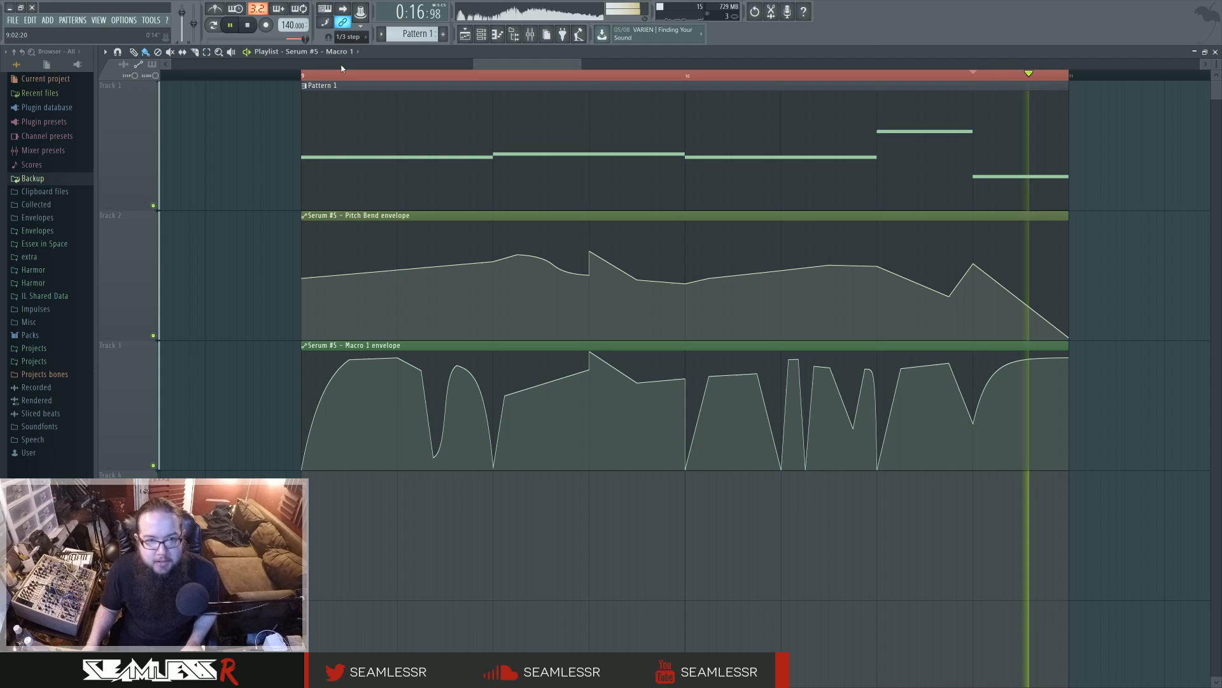
pyautogui.click(304, 76)
pyautogui.press('space')
pyautogui.press('space')
pyautogui.moveTo(398, 358); pyautogui.dragTo(398, 356)
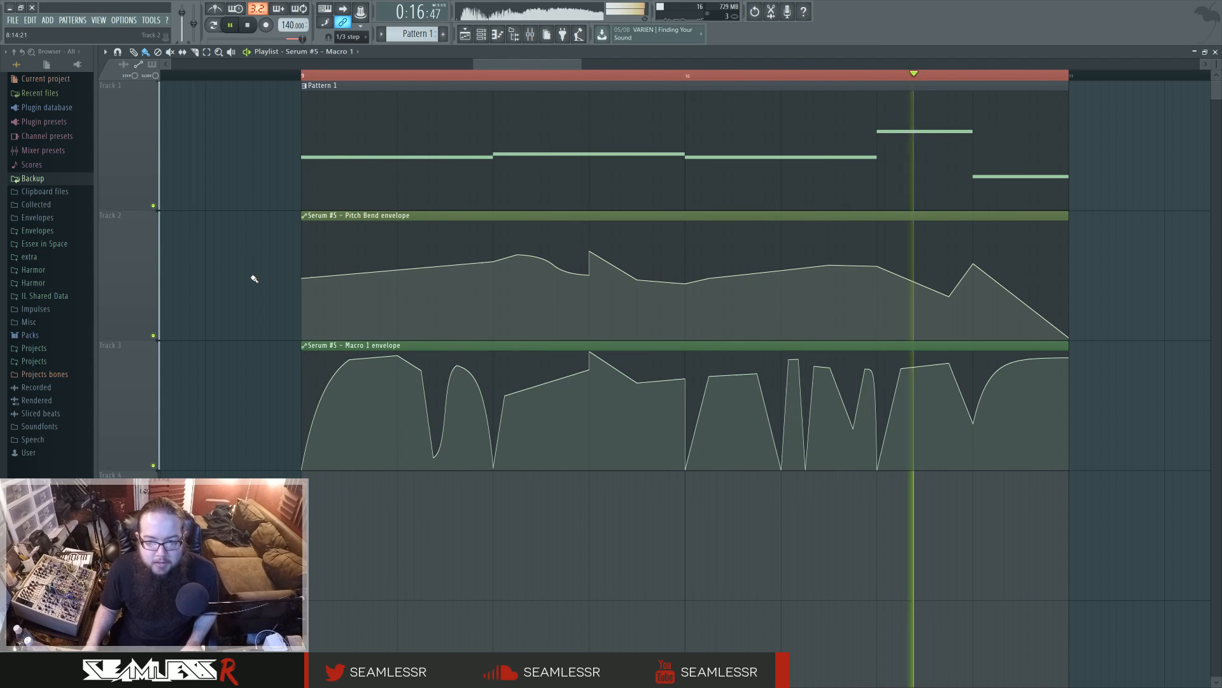
pyautogui.press('space')
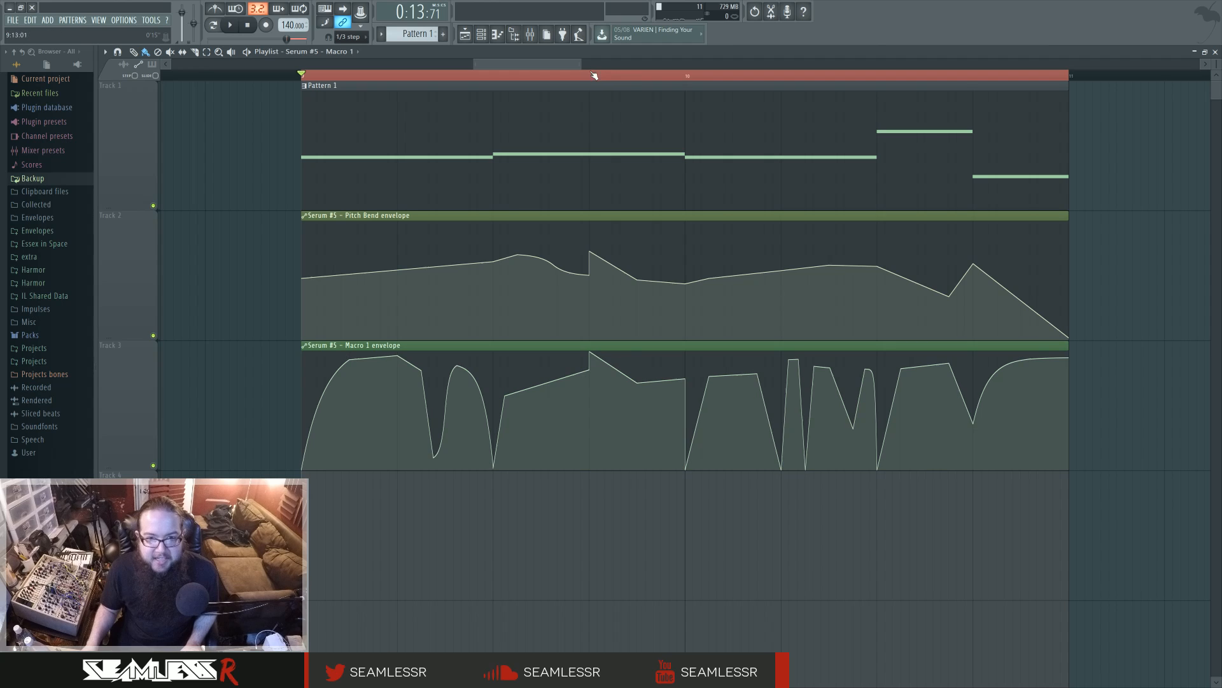
# Play short passages from the middle of the second note and from its beginning to judge the sound.
pyautogui.click(592, 75)
pyautogui.press('space')
pyautogui.press('space')
pyautogui.press('space')
pyautogui.press('space')
pyautogui.click(494, 78)
pyautogui.press('space')
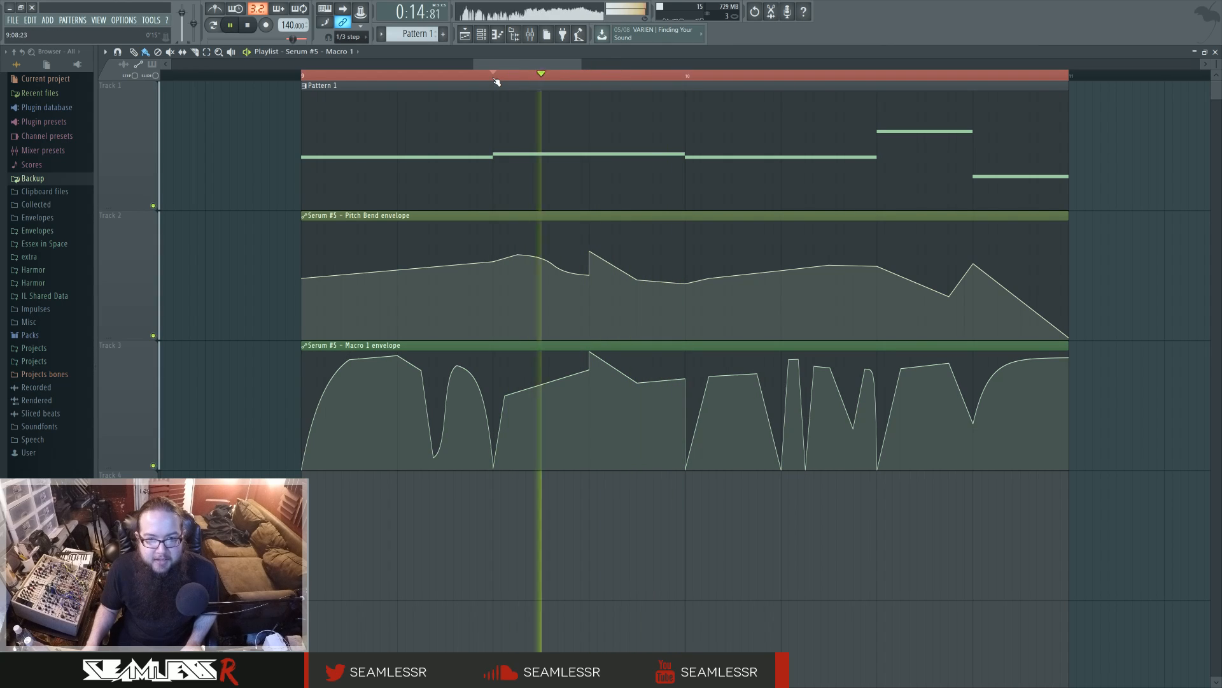
pyautogui.press('space')
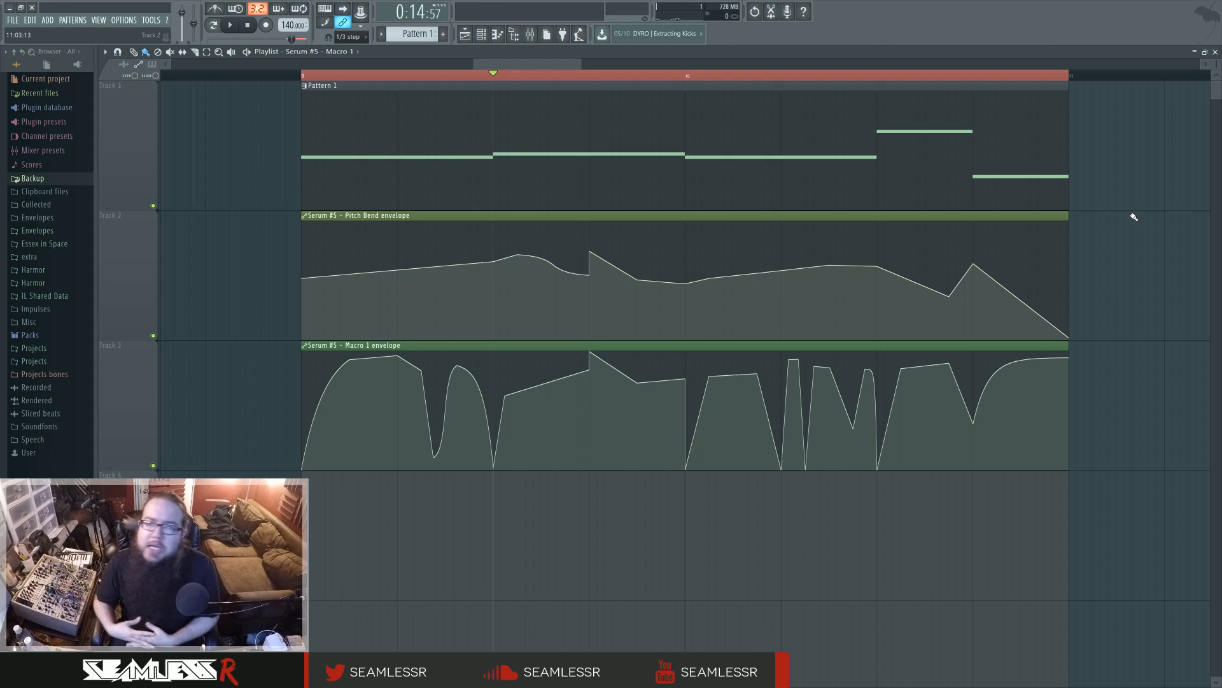
# Replay the pattern from the second note against the Pitch Bend envelope and return the playhead to the start.
pyautogui.moveTo(680, 248)
pyautogui.press('space')
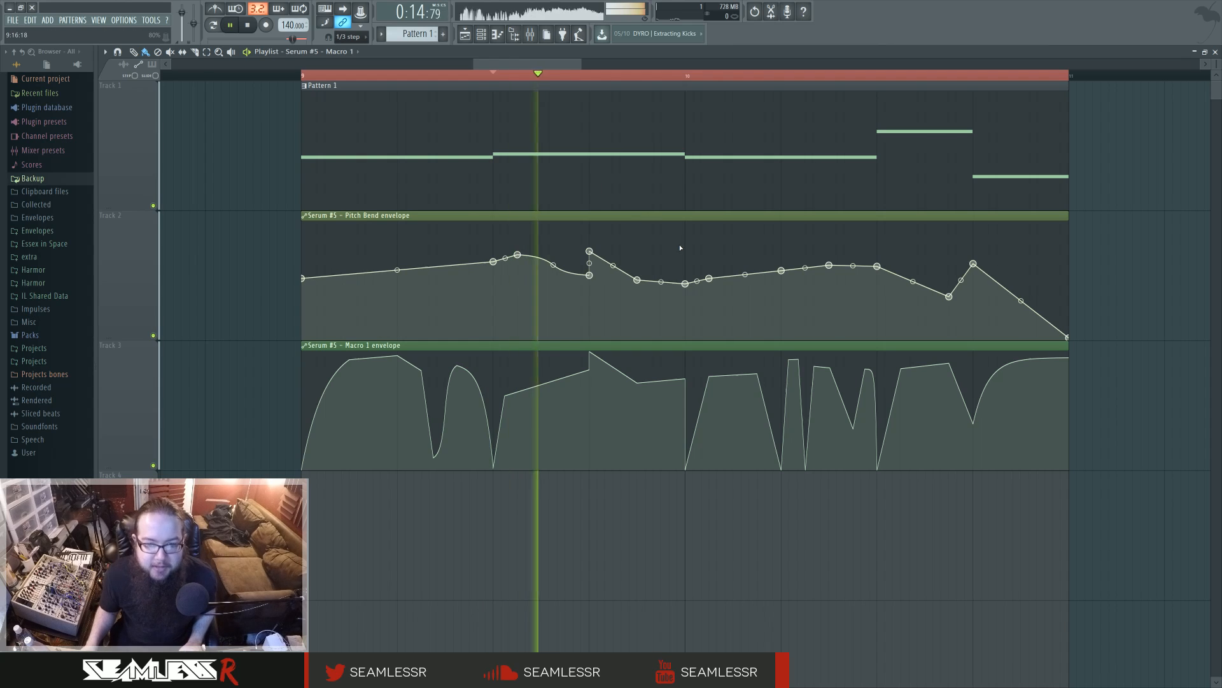
pyautogui.press('space')
pyautogui.press('space')
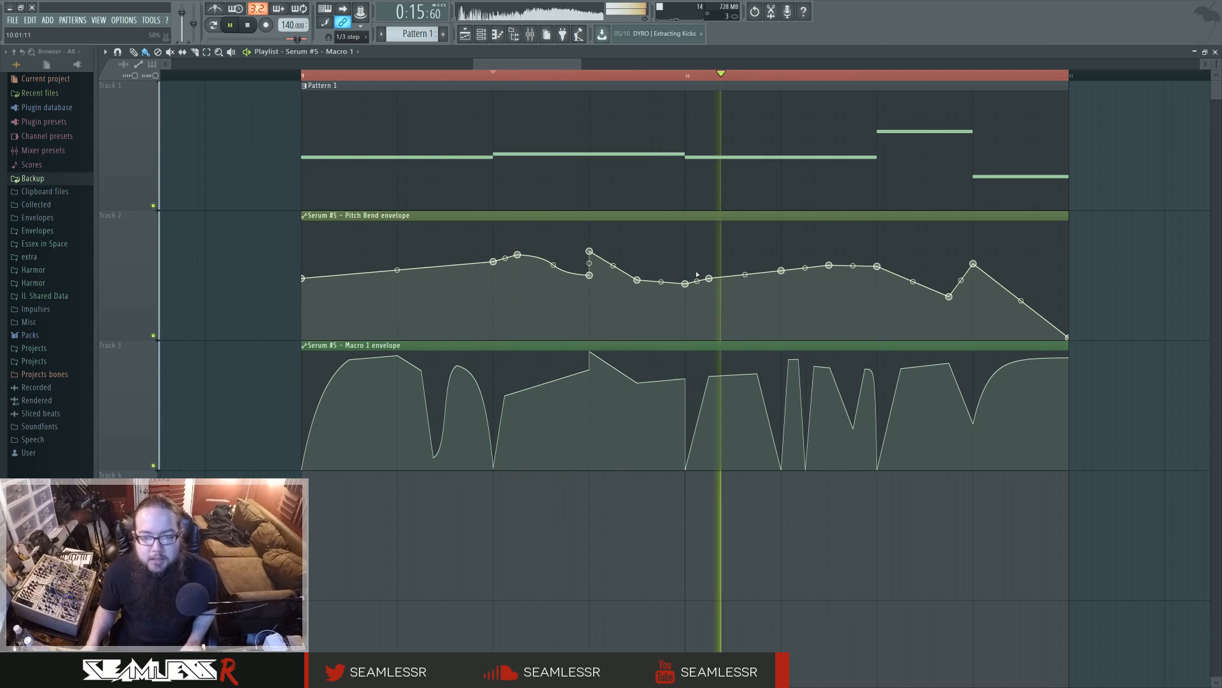
pyautogui.press('space')
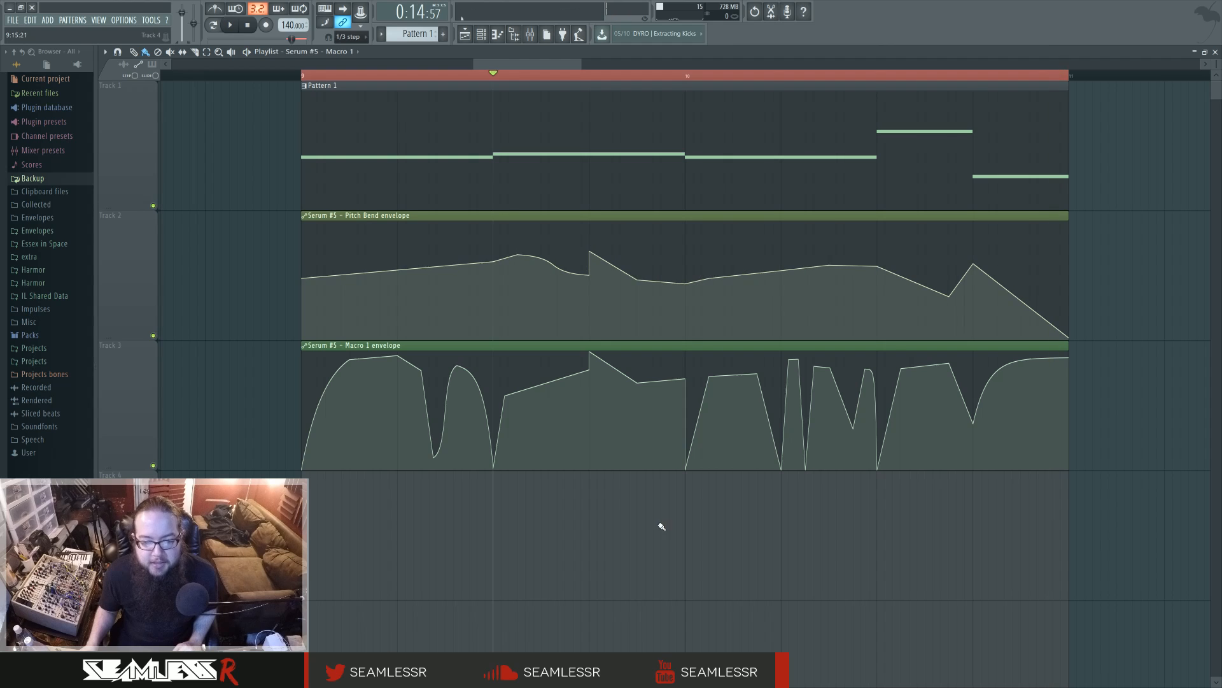
pyautogui.click(309, 76)
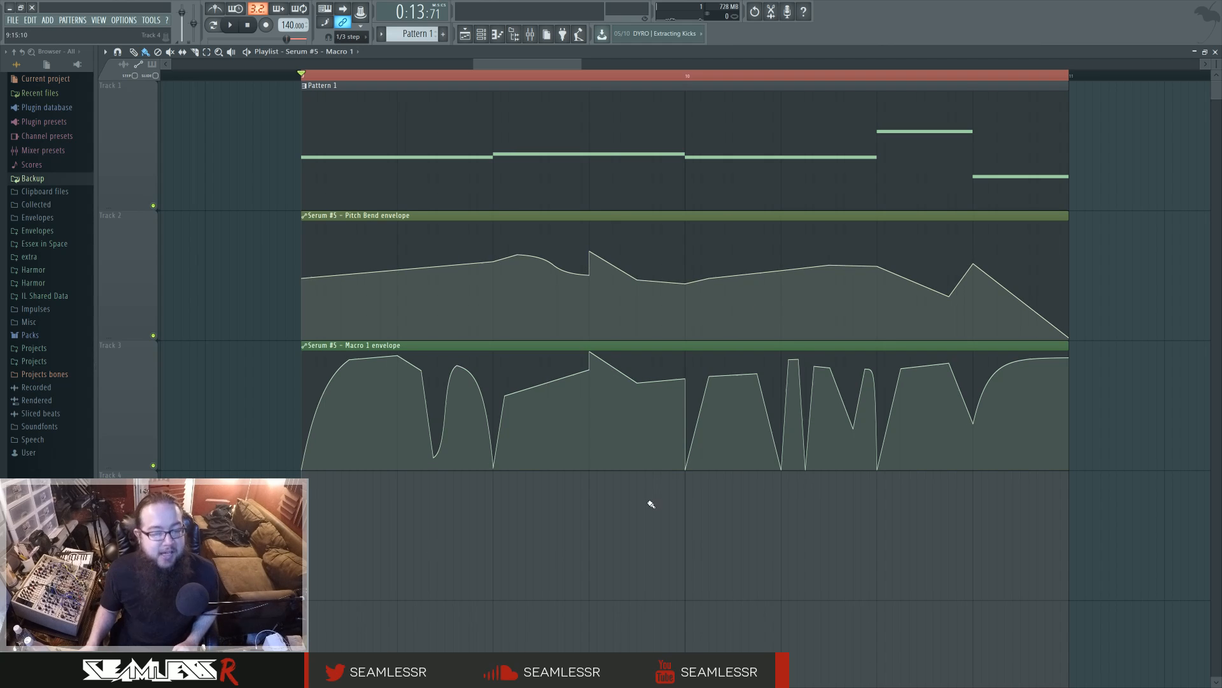
# Open the channel rack and mixer, move the selection from Insert 10 back to Insert 1, and close the windows.
pyautogui.click(484, 36)
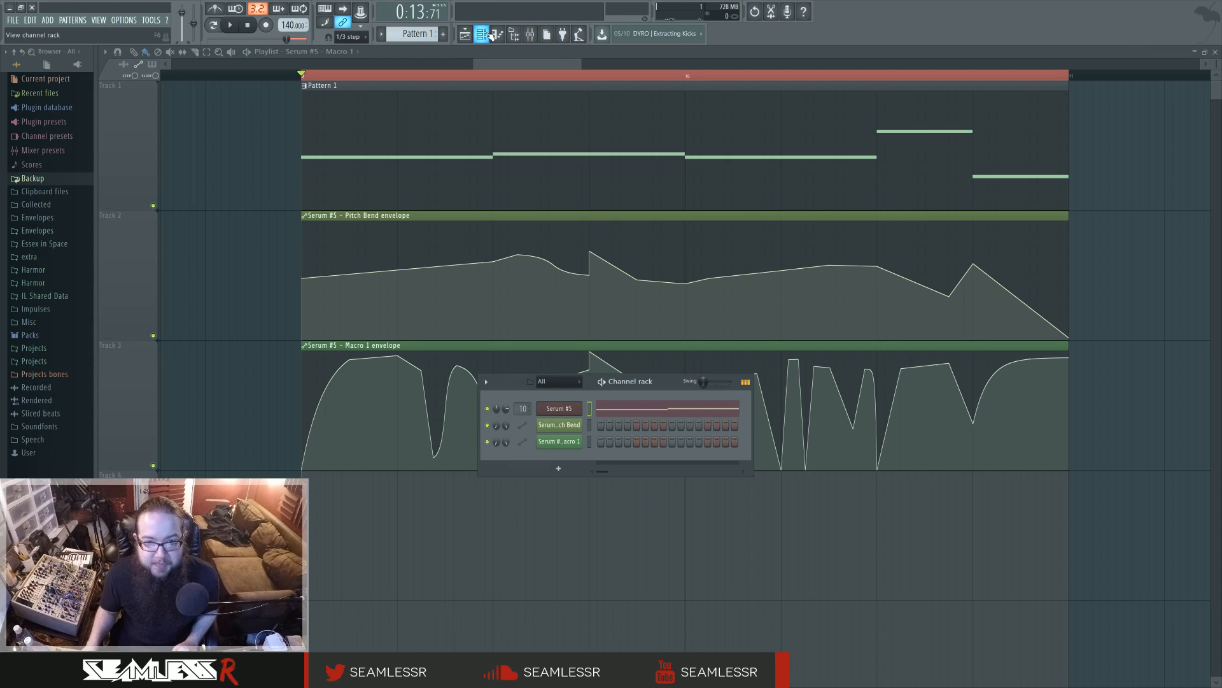
pyautogui.click(532, 37)
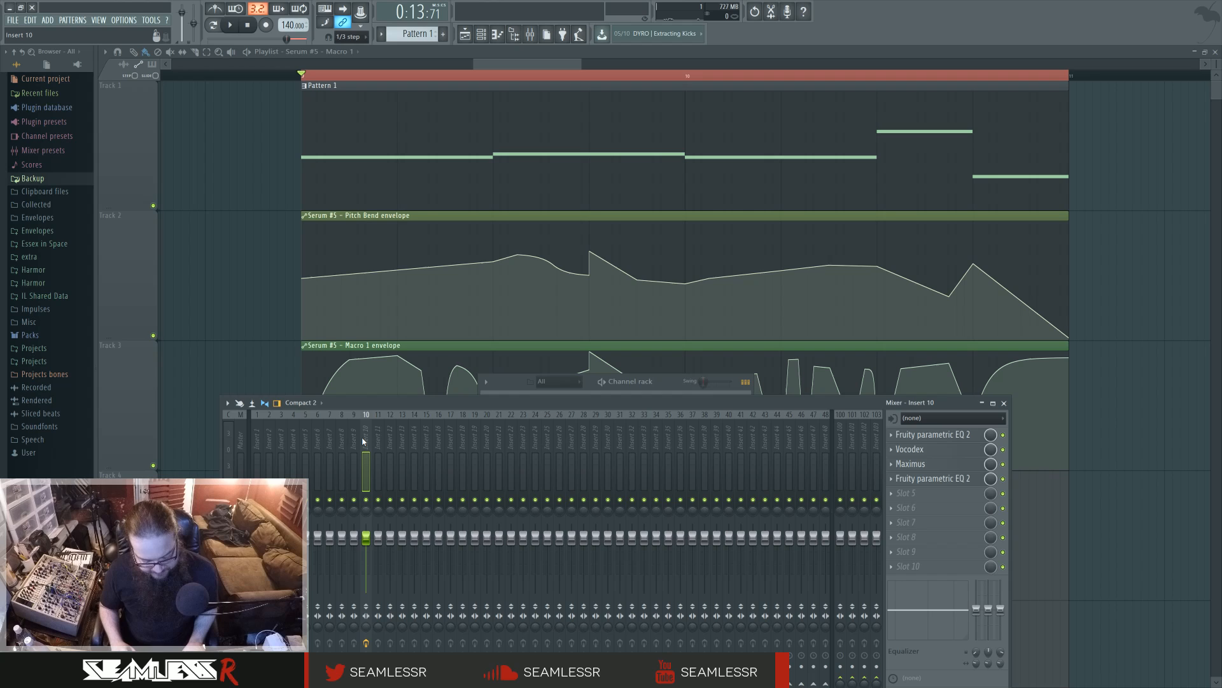
pyautogui.press('Left')
pyautogui.press('Left')
pyautogui.press('Left')
pyautogui.press('Left')
pyautogui.press('Left')
pyautogui.press('Left')
pyautogui.press('Left')
pyautogui.press('Left')
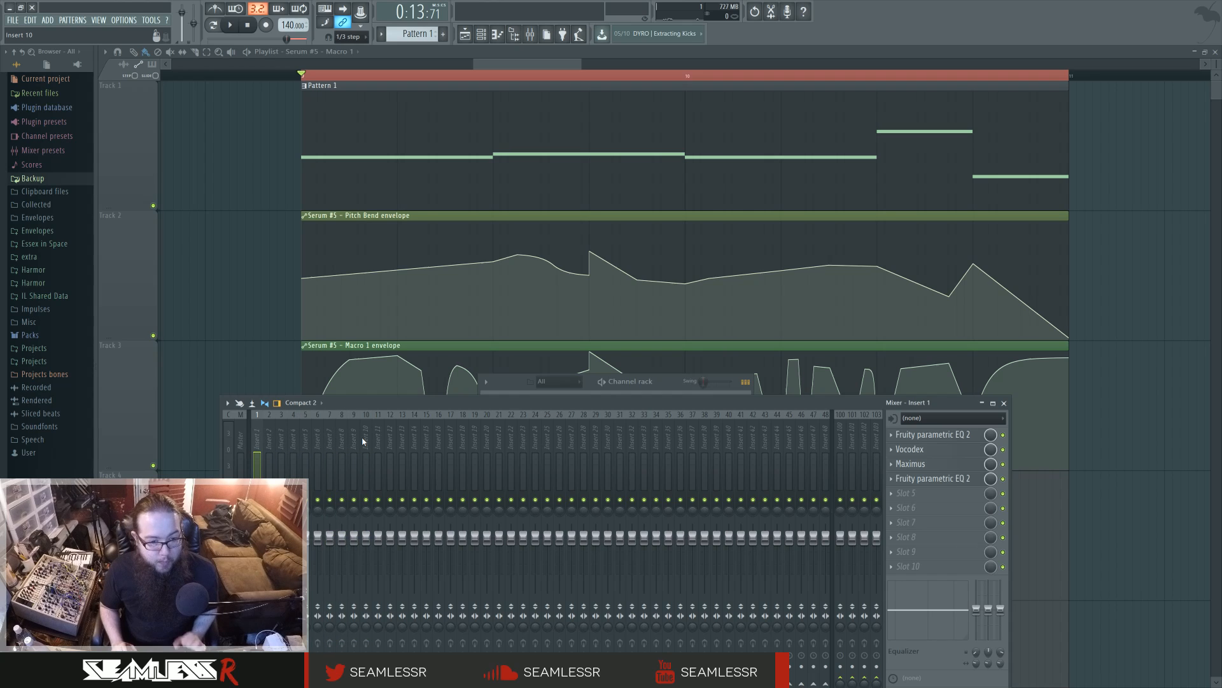
pyautogui.press('F12')
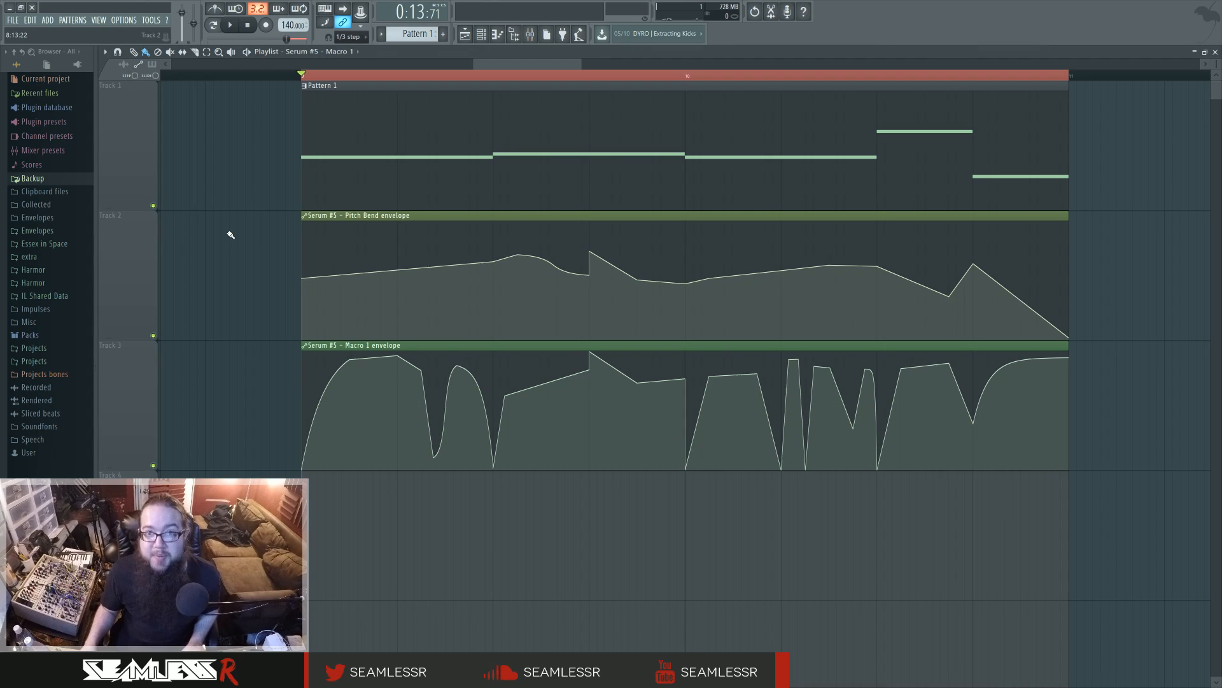